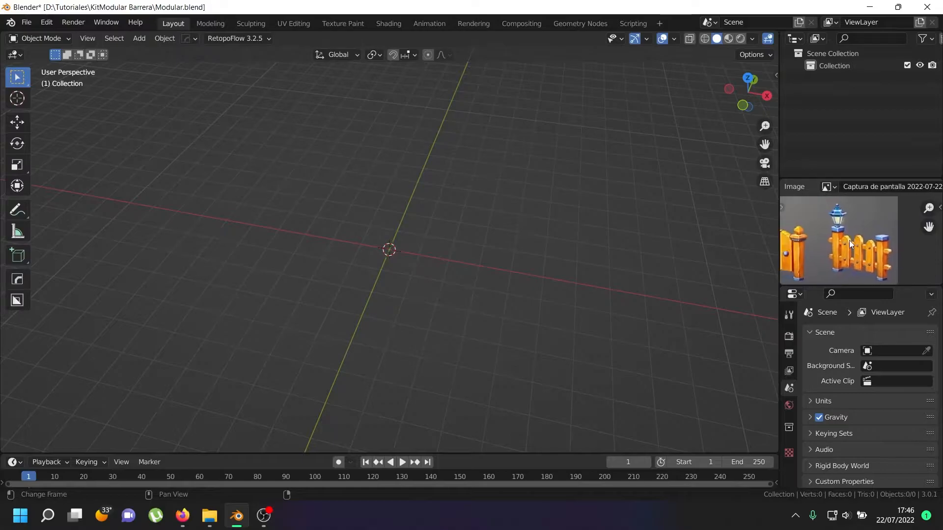
Step: Set the viewport to the front orthographic view
middle_drag(513, 271, 523, 241)
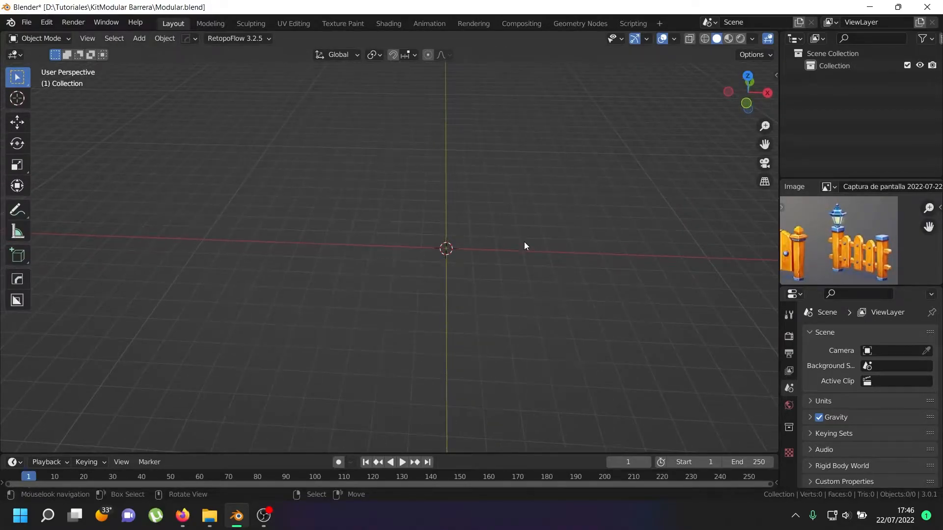
key(Num_Lock)
key(KP_1)
key(KP_5)
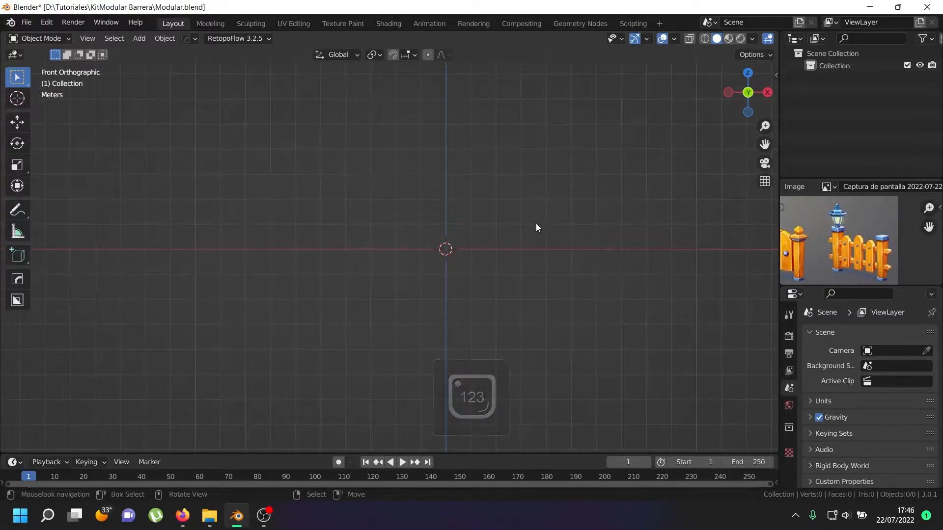
Step: Start the Shortcut VUr on-screen shortcut display, then hide the sidebar
click(775, 75)
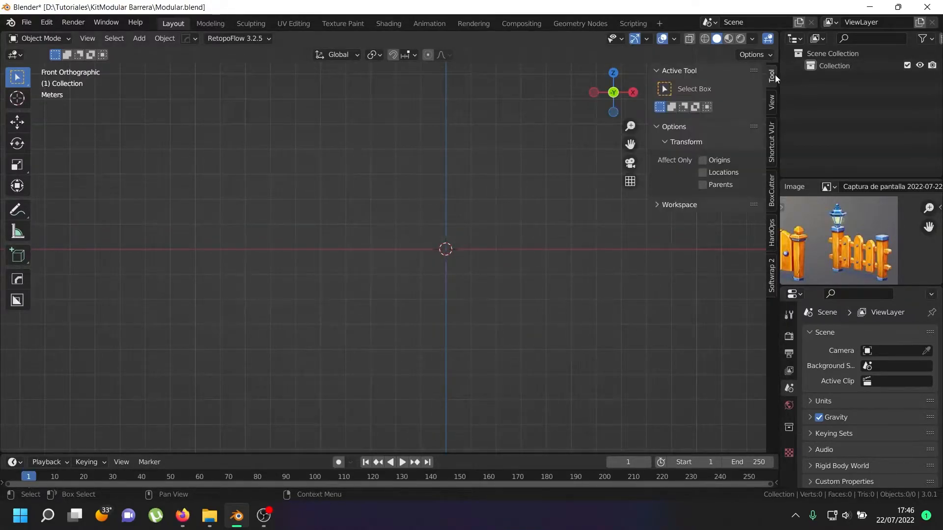
click(773, 145)
click(707, 89)
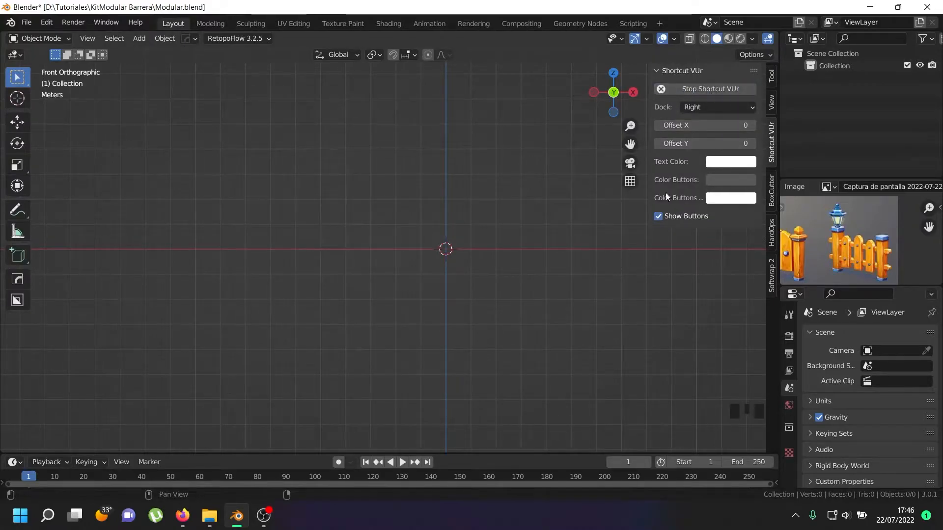
click(772, 76)
key(n)
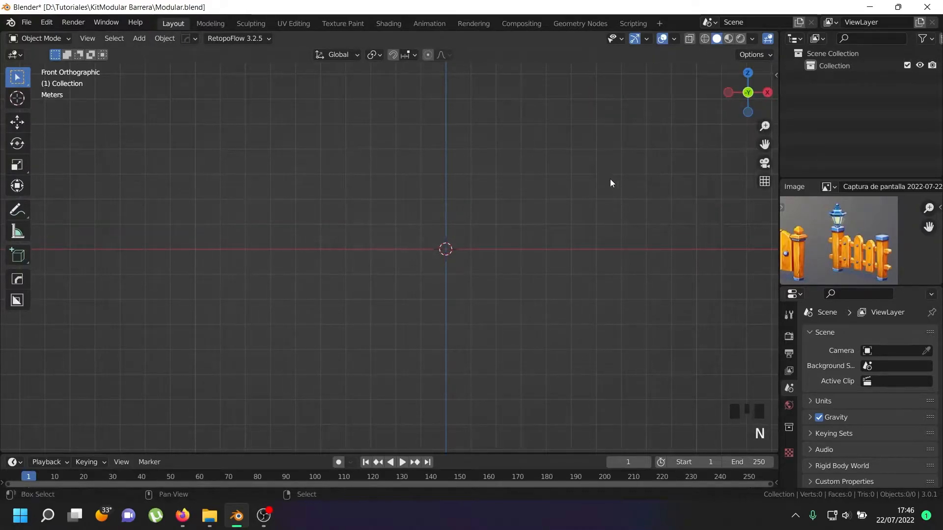
shift+middle_drag(612, 182, 554, 190)
key(t)
key(t)
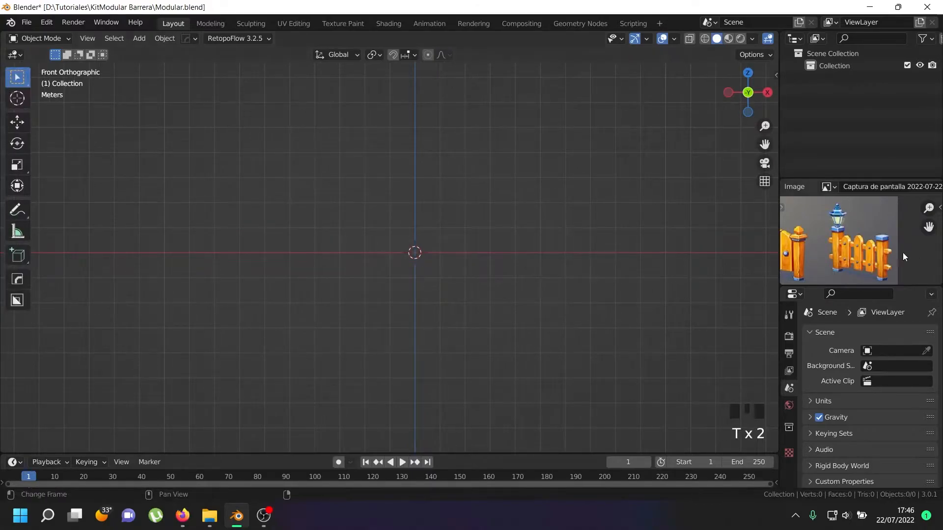
Step: Add a plane mesh at the world origin and enter Edit Mode on it
key(shift+a)
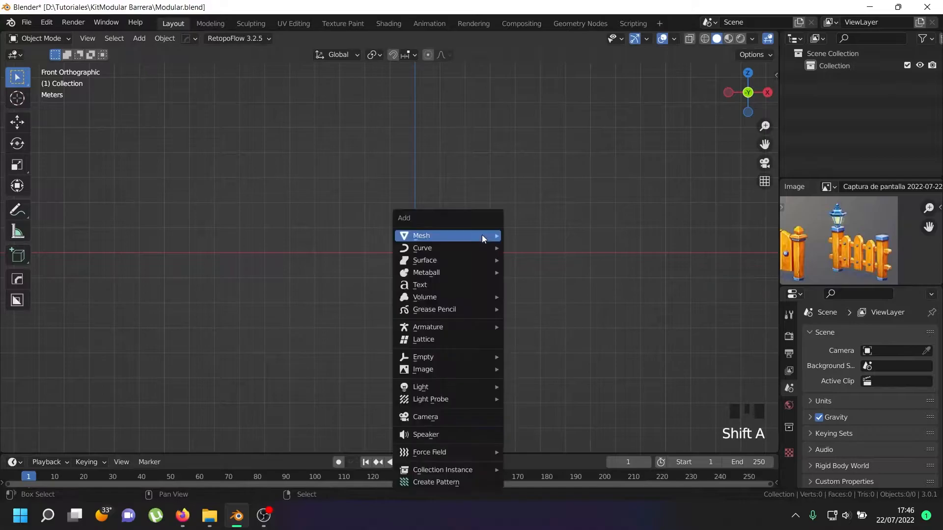
mouse_move(482, 235)
click(516, 237)
key(Tab)
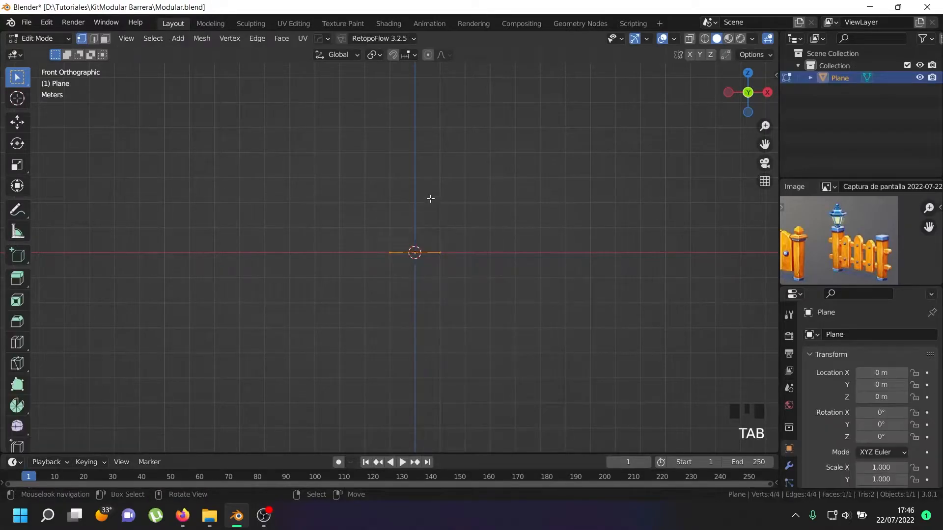
Step: In top view, move the plane's geometry along positive X until it clears the origin
middle_drag(430, 198, 436, 286)
key(KP_7)
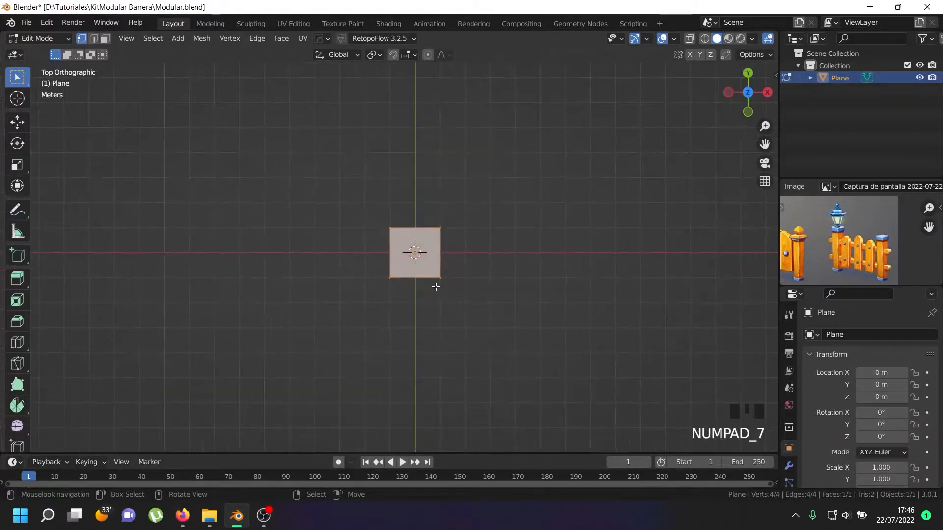
scroll(439, 275, up, 5)
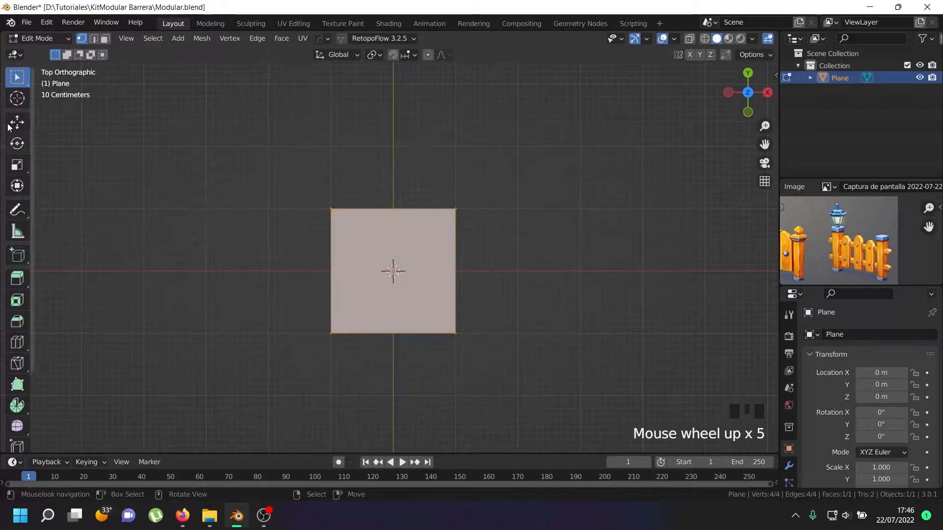
click(17, 122)
drag(444, 271, 565, 269)
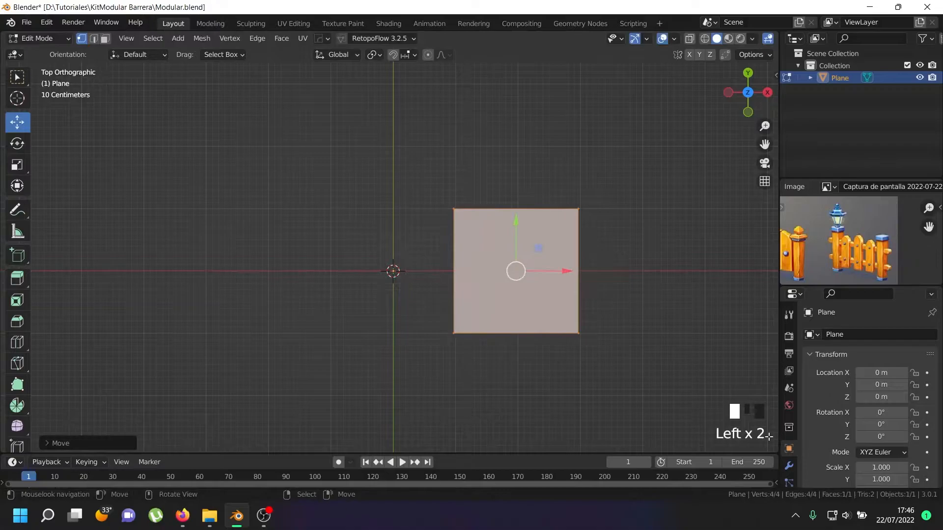
Step: Add a Mirror modifier to the plane
click(787, 468)
click(908, 336)
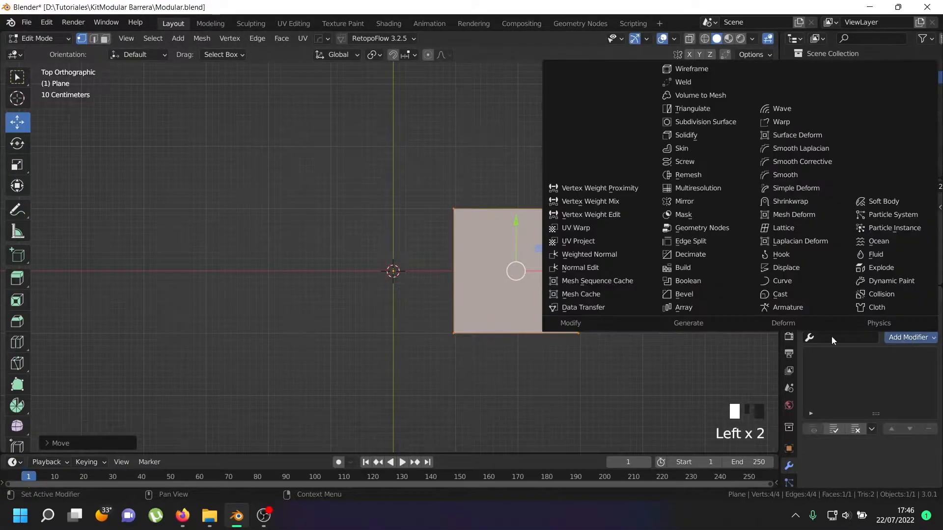
click(714, 201)
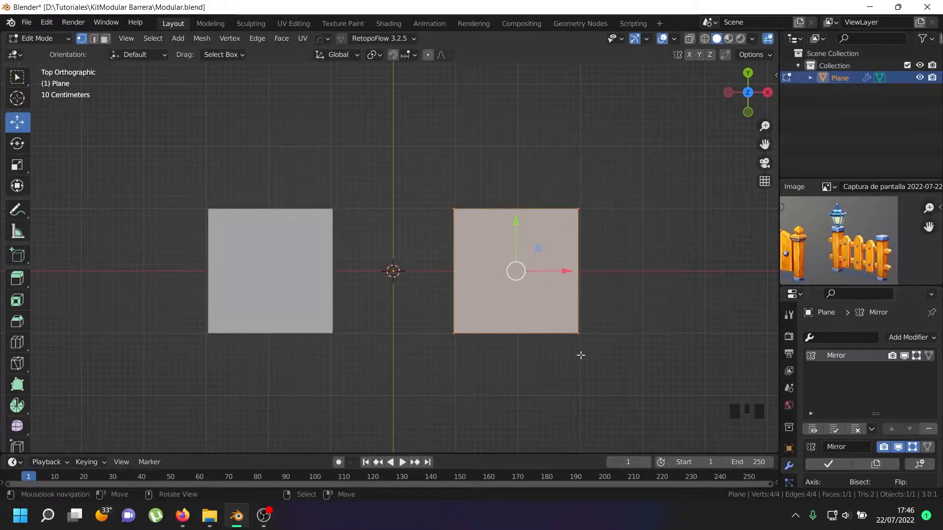
Step: Scale the plane's geometry down to a small square, shift it along X towards the origin, and return to Object Mode
key(s)
click(526, 307)
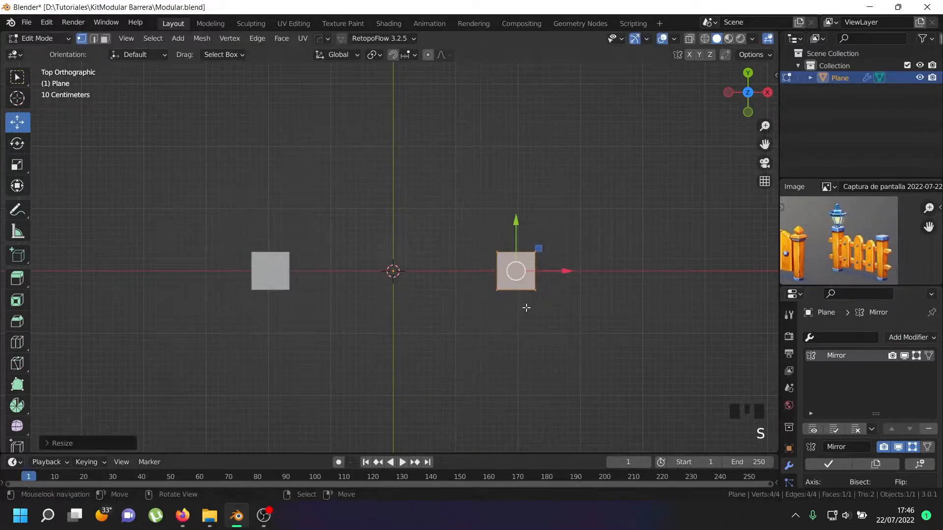
drag(566, 270, 527, 265)
middle_drag(527, 265, 436, 217)
key(Tab)
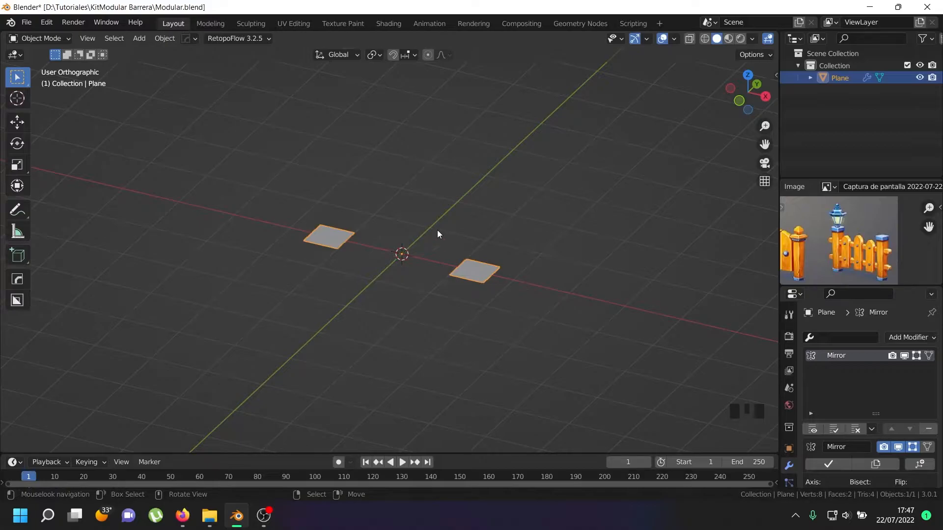
Step: Add a second plane at the world origin as a ground base under the mirrored squares
key(shift+a)
mouse_move(437, 230)
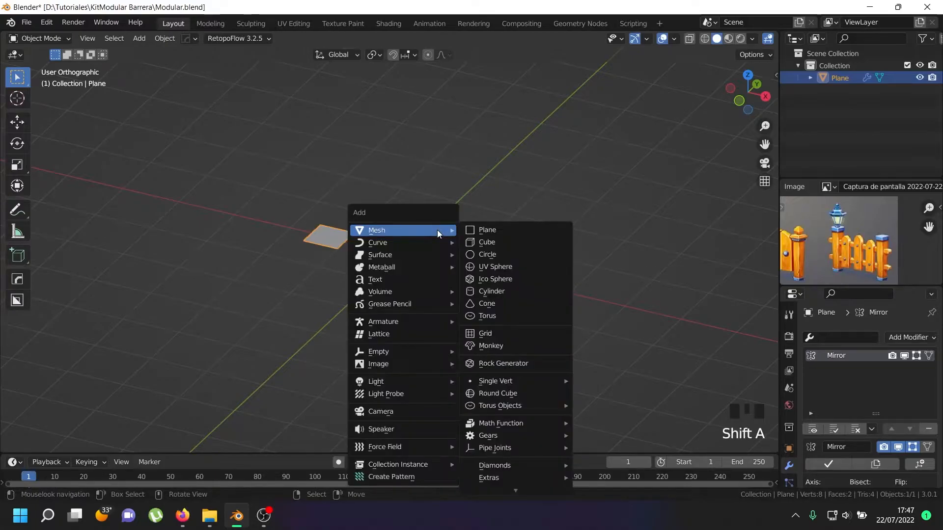
click(493, 230)
scroll(462, 241, down, 2)
scroll(432, 241, up, 4)
middle_drag(420, 238, 385, 282)
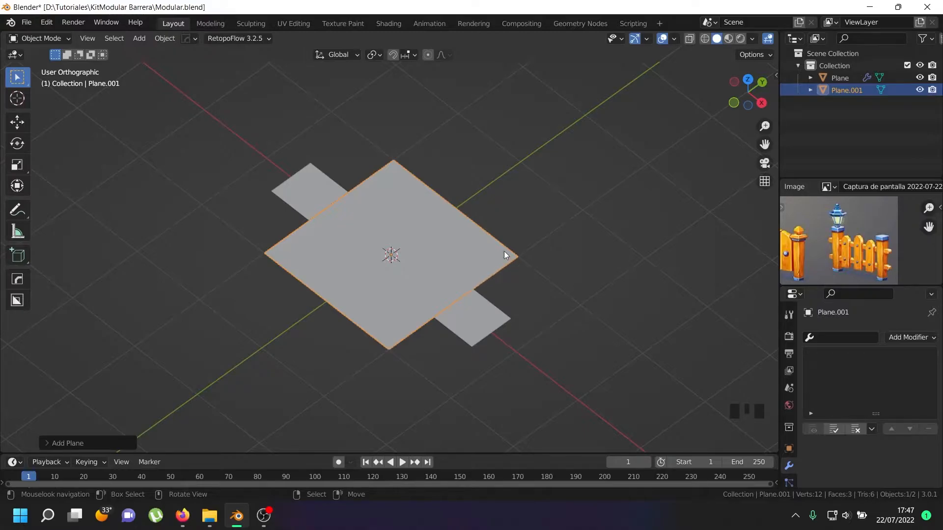
middle_drag(440, 281, 359, 252)
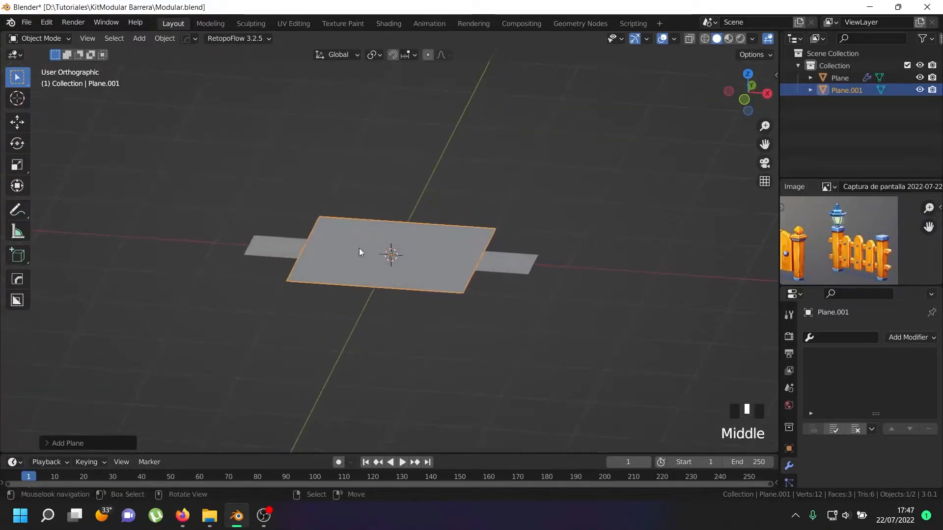
Step: Edit the mirrored plane and move its square along X to just inside the base plane's edge
right_click(507, 269)
key(Tab)
drag(519, 266, 501, 261)
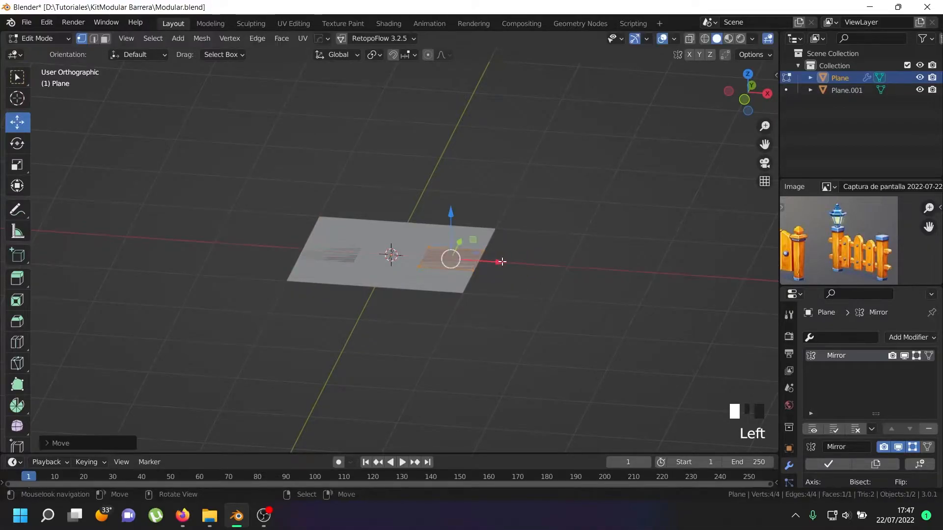
key(KP_7)
scroll(478, 260, up, 3)
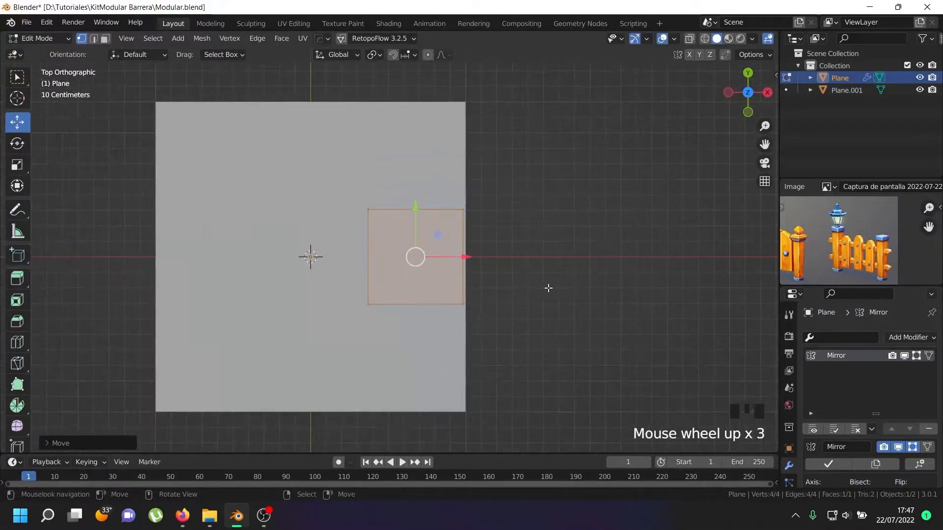
Step: Scale the mirrored square down to about 0.42 and move it along X back towards the base plane's edge
key(s)
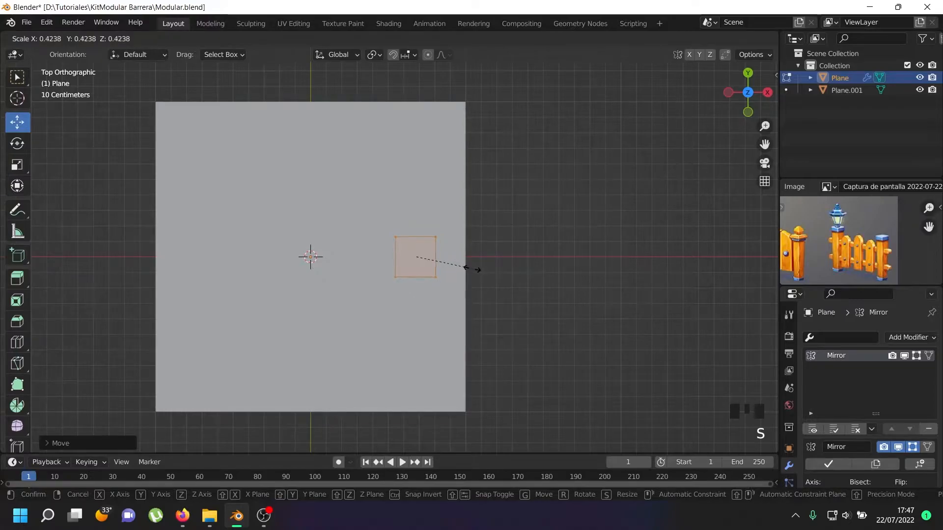
click(471, 265)
drag(462, 260, 487, 263)
middle_drag(487, 263, 456, 231)
scroll(457, 233, up, 2)
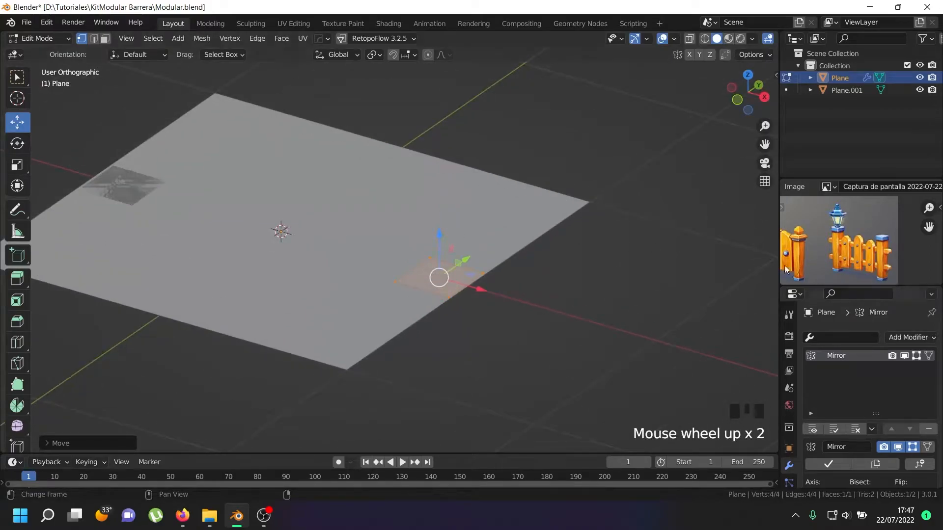
Step: Turn on snapping and extrude the small square upward along Z into a tall post
drag(464, 221, 434, 212)
shift+middle_drag(434, 211, 454, 229)
click(393, 55)
scroll(467, 180, down, 4)
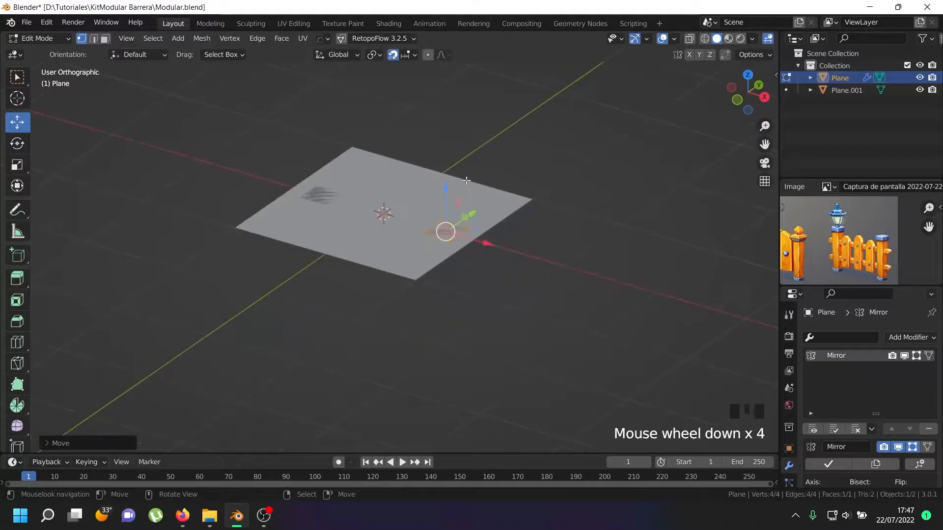
shift+middle_drag(467, 180, 472, 195)
key(e)
drag(452, 212, 444, 141)
middle_drag(444, 141, 495, 187)
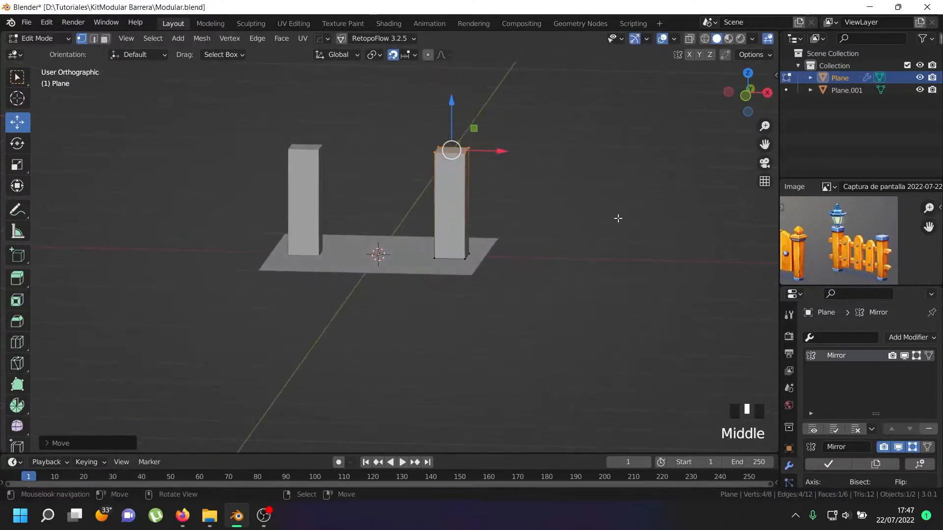
scroll(498, 259, up, 3)
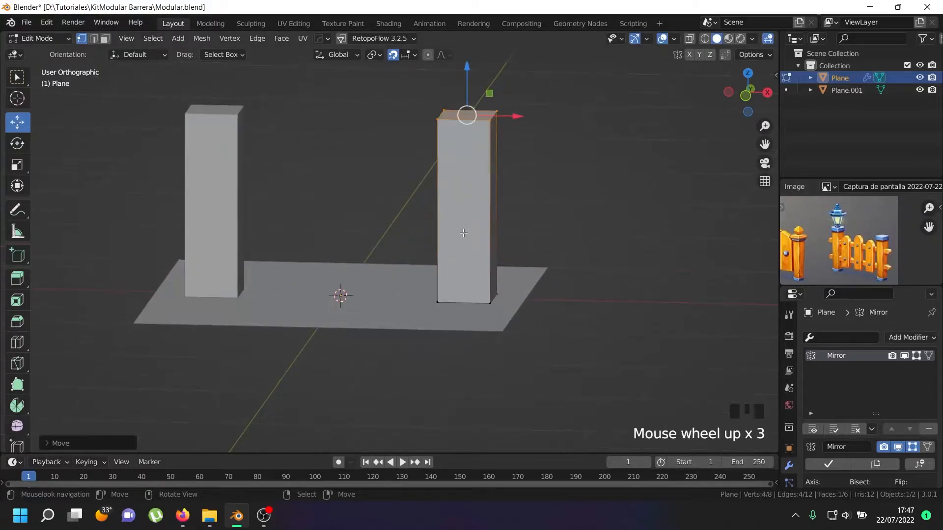
Step: Thin the whole post by scaling it in X and Y only, move it outward along X, and turn snapping off
key(a)
key(a)
key(a)
key(s)
key(shift+z)
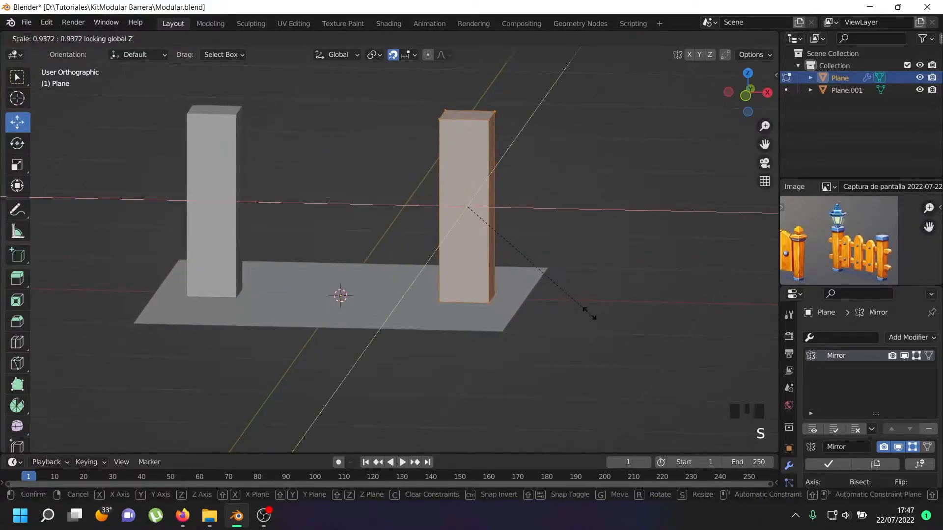
click(556, 290)
drag(512, 206, 533, 210)
click(393, 55)
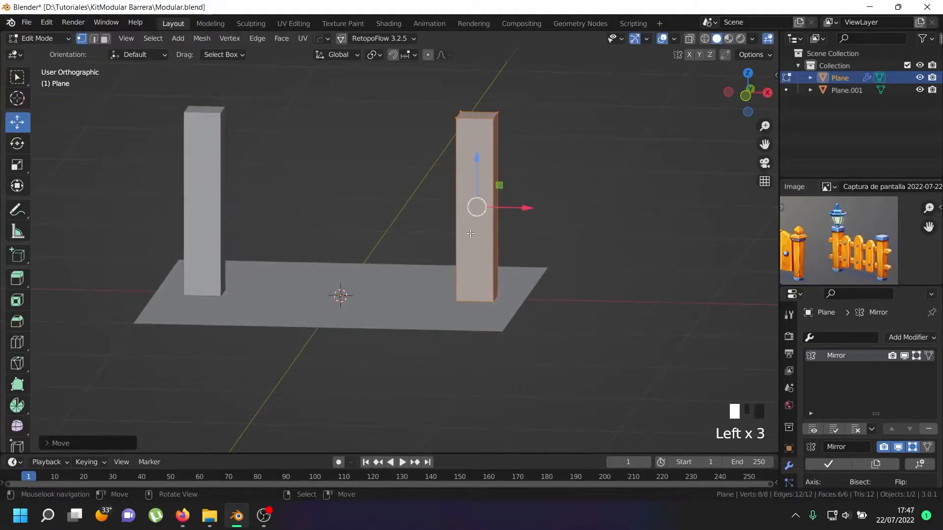
Step: Switch to face selection and select the post's bottom face using the see-through wireframe display, then restore solid shading
middle_drag(474, 197, 477, 271)
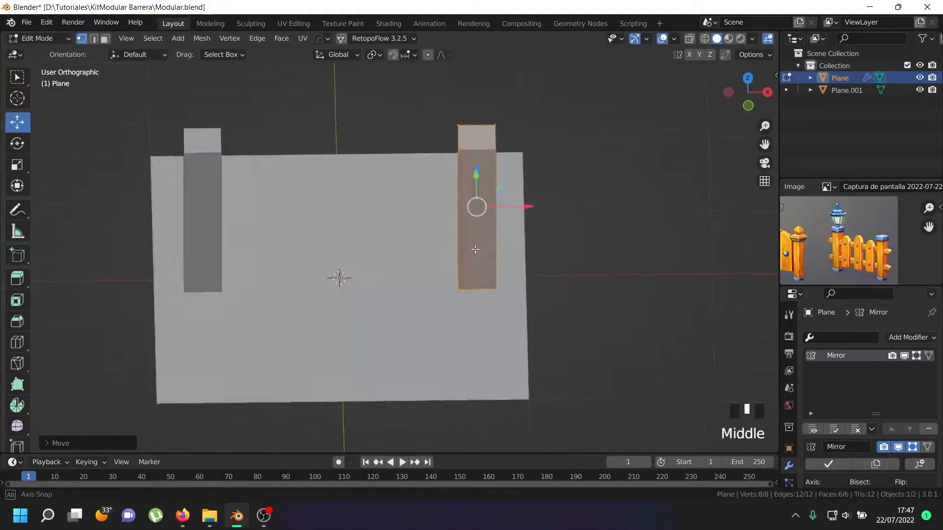
scroll(477, 271, up, 2)
scroll(477, 271, down, 2)
middle_drag(475, 212, 473, 219)
scroll(503, 142, up, 2)
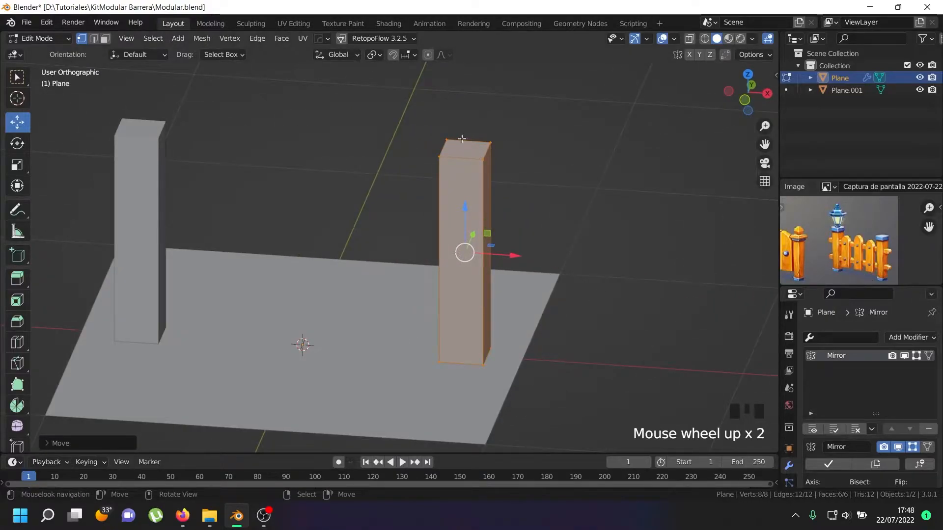
click(105, 40)
key(alt+z)
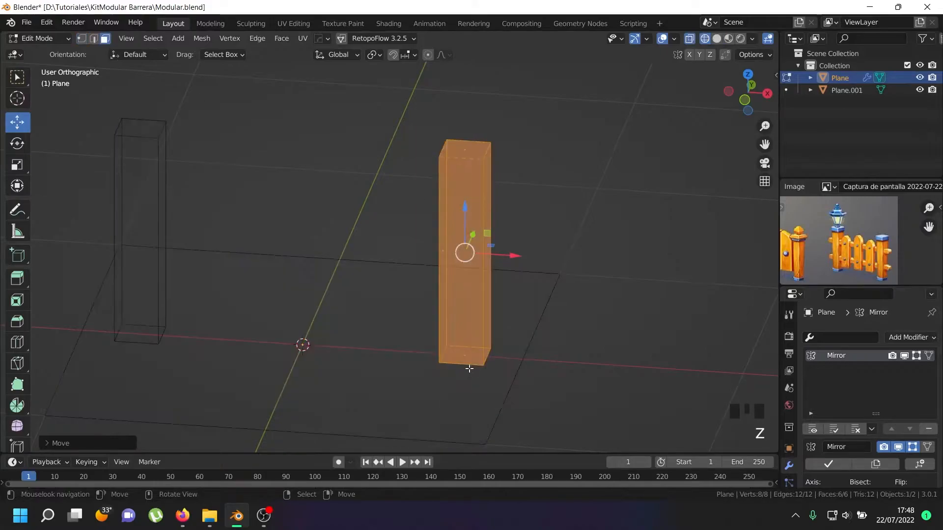
right_click(464, 362)
key(alt+z)
key(s)
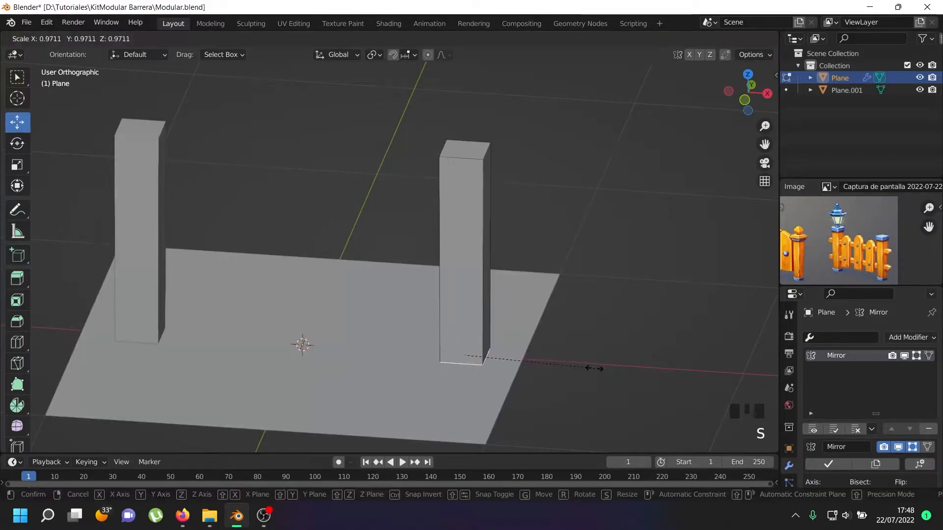
click(571, 362)
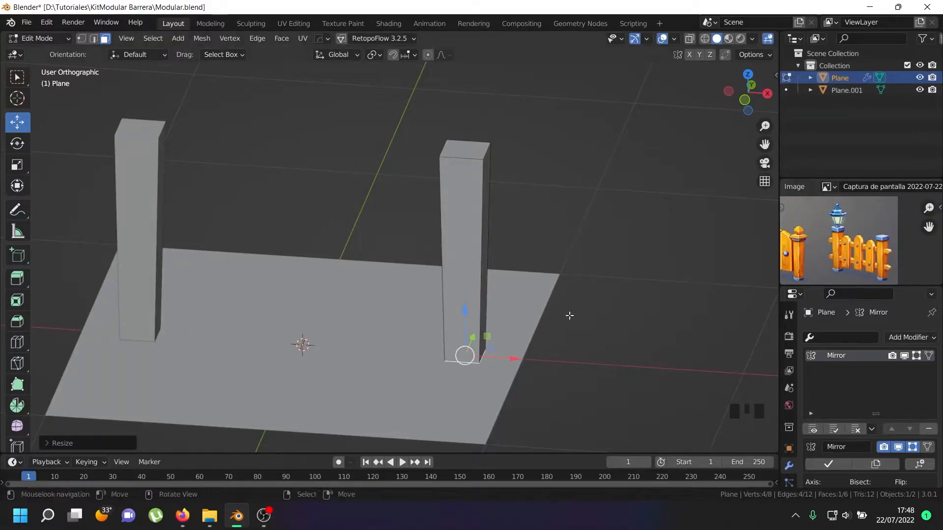
key(ctrl+z)
Step: Scale the post's bottom face down to about 0.88 so the post tapers towards its base
key(s)
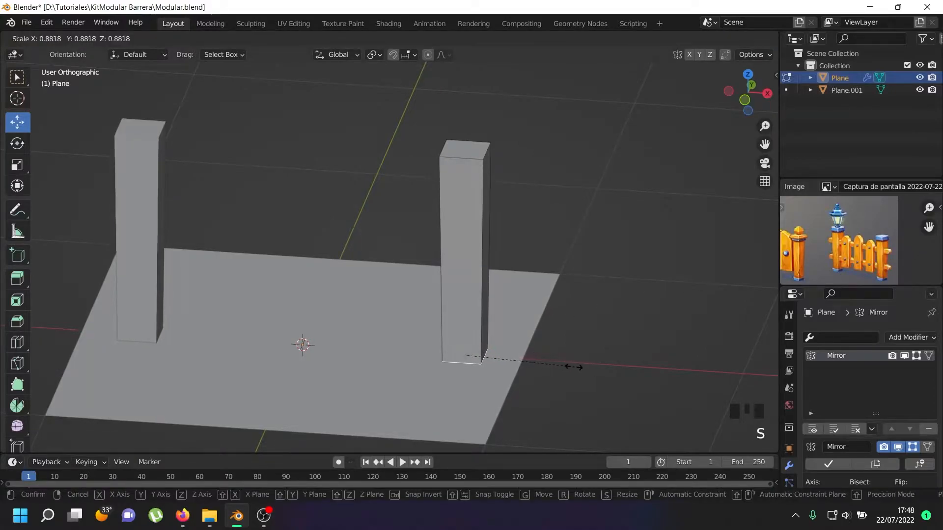
click(572, 365)
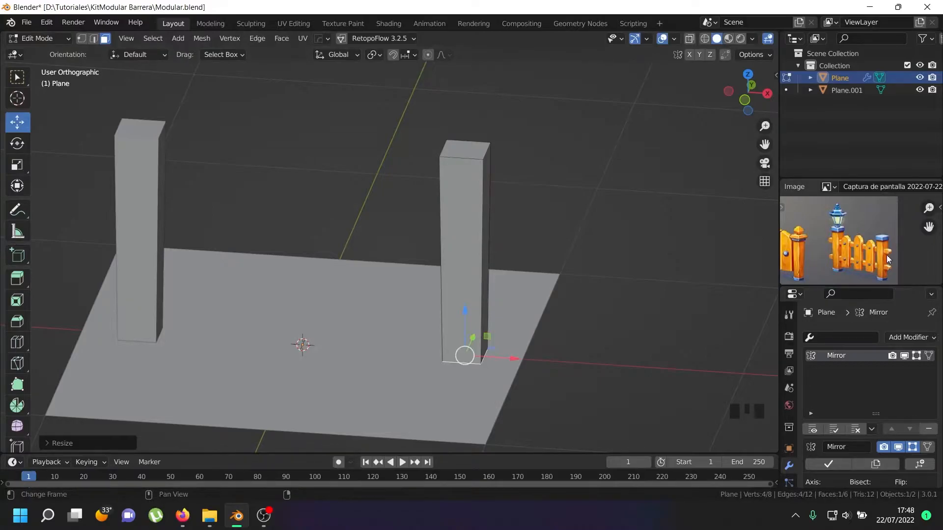
Step: Examine the gate and fence posts in the reference image
scroll(871, 244, down, 3)
scroll(808, 244, up, 2)
scroll(827, 237, up, 2)
scroll(828, 237, down, 2)
middle_drag(830, 239, 847, 240)
scroll(884, 246, up, 4)
scroll(884, 242, down, 2)
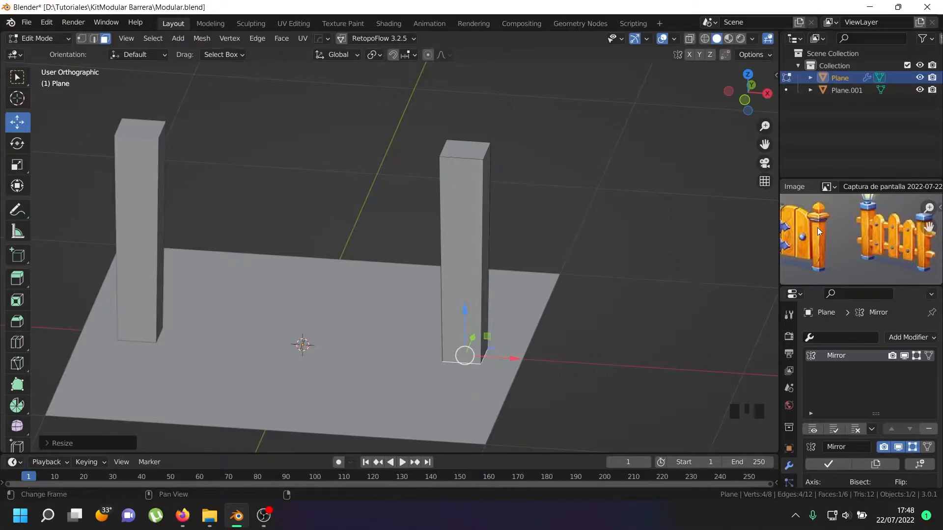
Step: Add a horizontal edge loop around the post just below its top
scroll(817, 228, down, 4)
scroll(817, 230, up, 2)
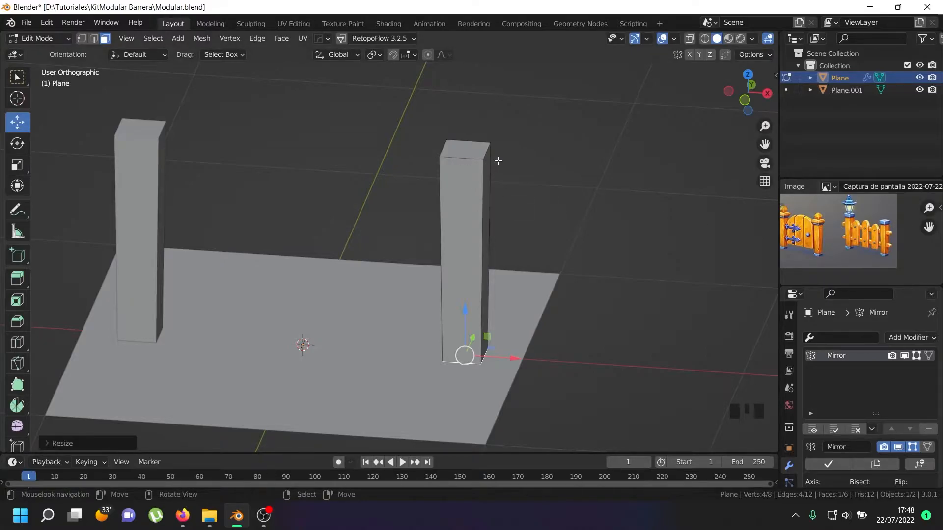
right_click(462, 142)
scroll(462, 142, up, 2)
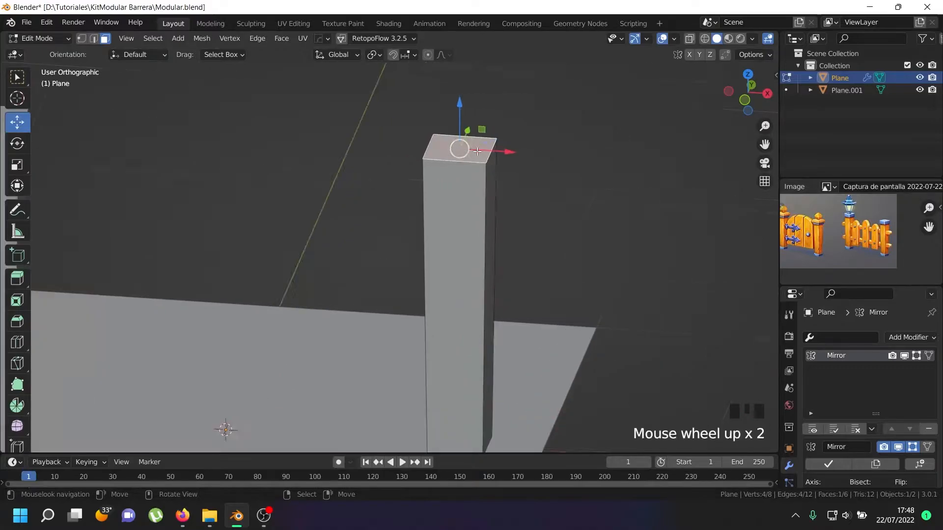
key(ctrl+r)
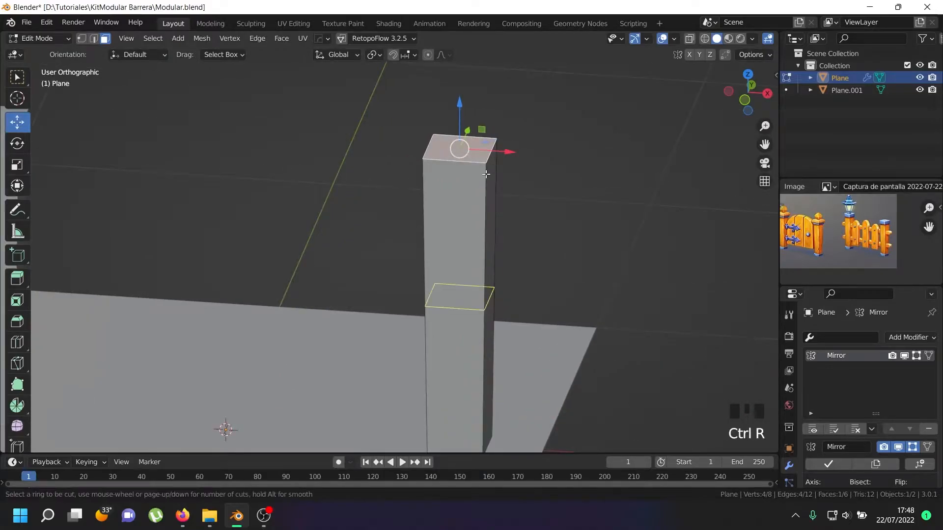
click(491, 170)
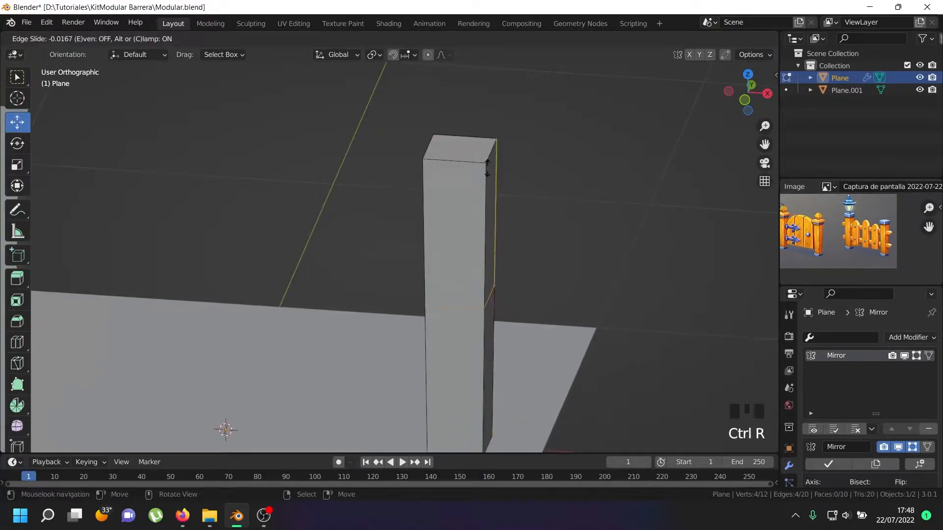
click(484, 447)
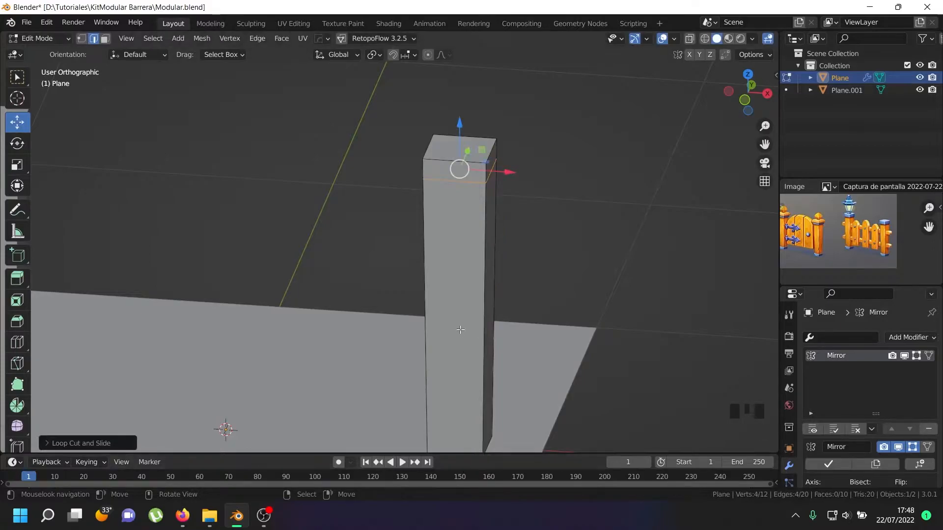
Step: Select the side faces of the band above the new loop plus the top face, and duplicate them in place
click(105, 38)
click(106, 38)
right_click(488, 167)
alt+shift+right_click(488, 167)
alt+shift+right_click(488, 167)
alt+shift+right_click(489, 168)
alt+shift+right_click(488, 167)
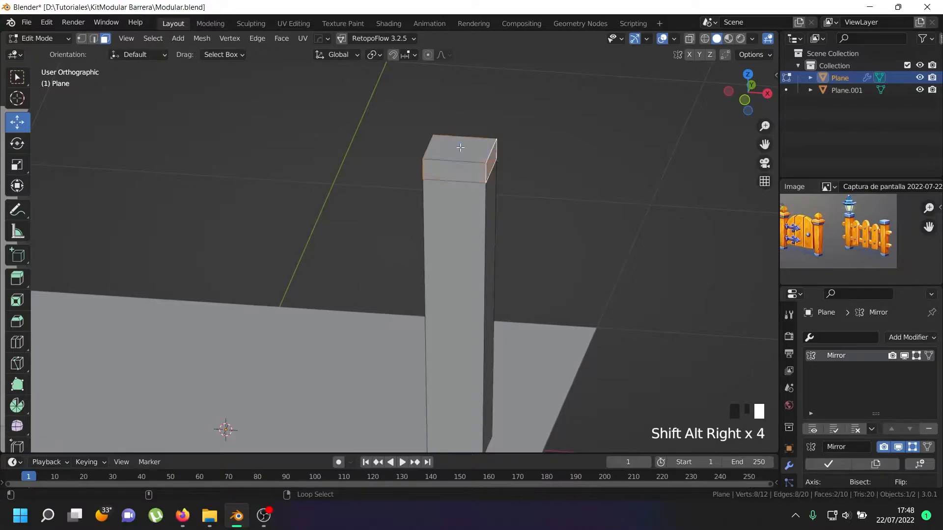
key(ctrl+z)
shift+right_click(464, 154)
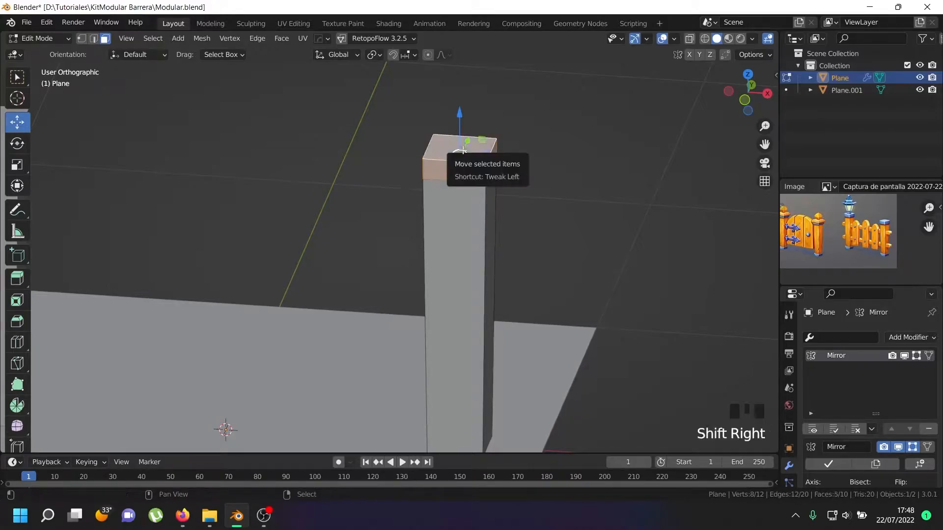
key(shift+d)
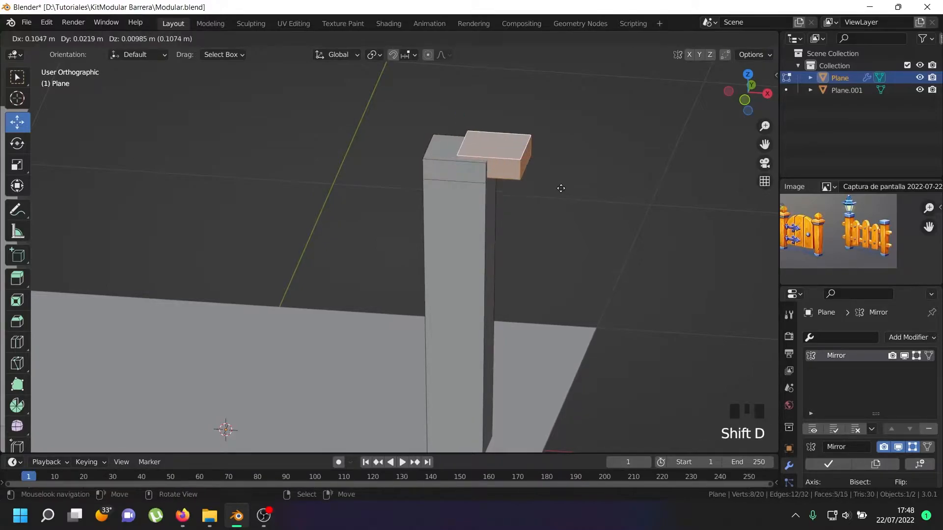
right_click(540, 184)
Step: Fatten the duplicated cap outward along its normals with Shrink/Fatten
scroll(554, 166, up, 2)
key(alt+s)
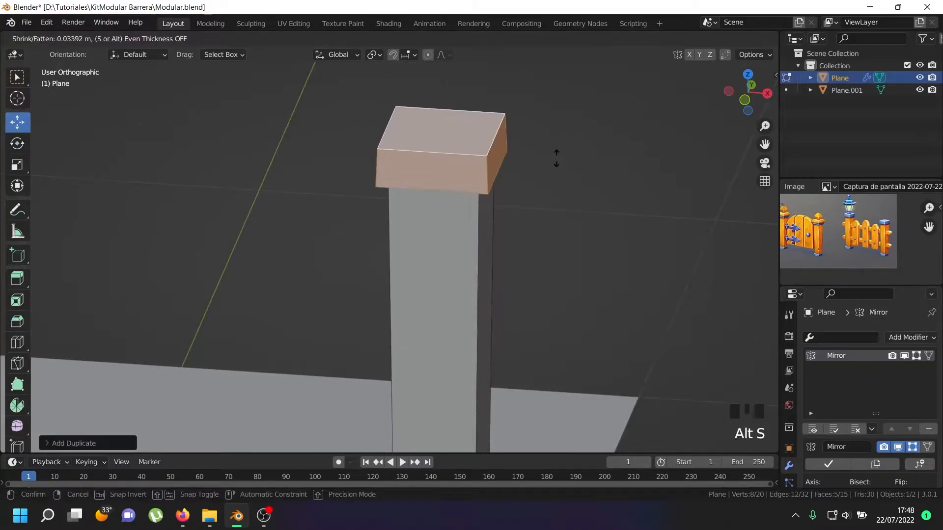
click(551, 163)
middle_drag(551, 162, 496, 113)
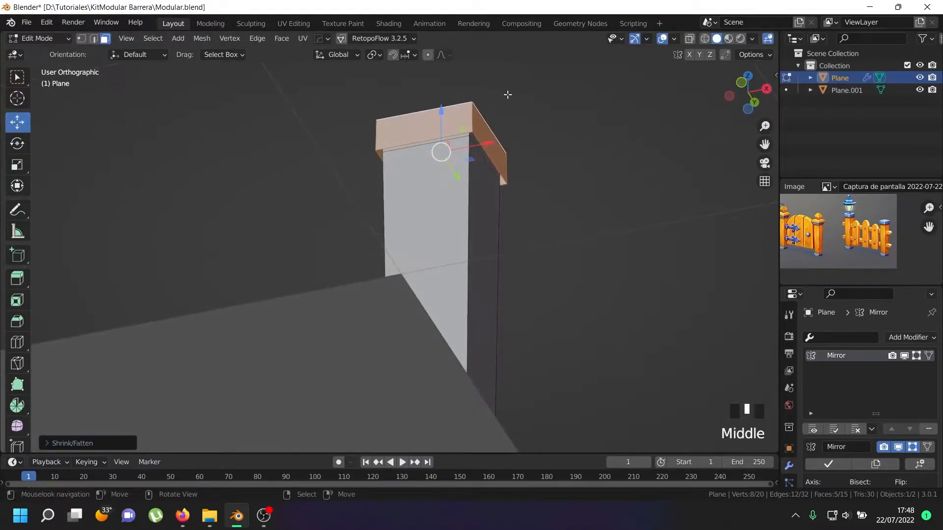
Step: Try to delete the post's edge loop just beneath the cap
click(98, 39)
right_click(452, 139)
alt+shift+right_click(451, 140)
alt+shift+right_click(451, 139)
alt+shift+right_click(451, 140)
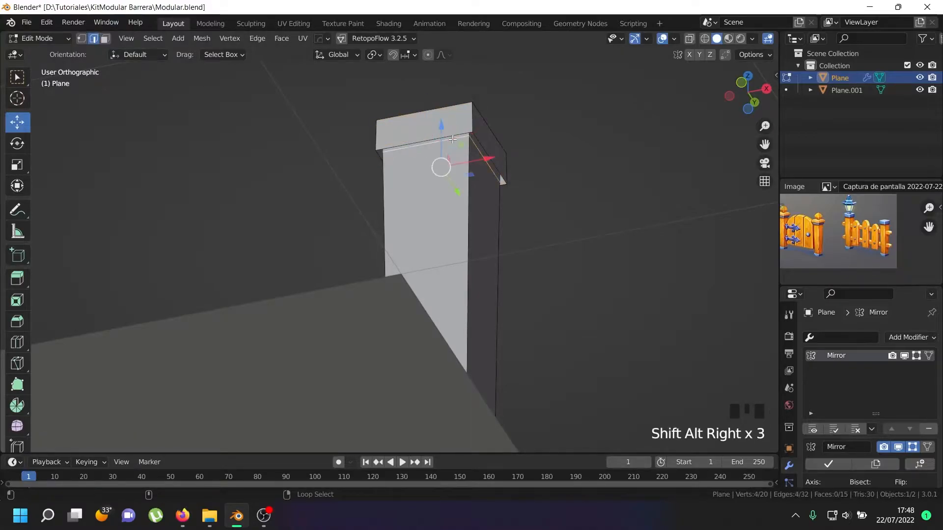
key(x)
click(412, 279)
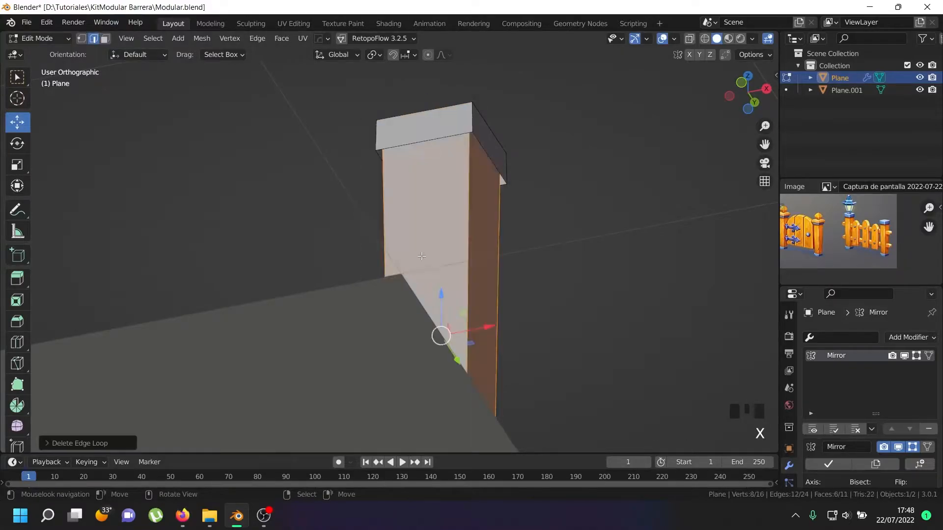
Step: Undo the edge loop deletion and the cap's fattening, back to the selected duplicate faces
key(ctrl+z)
key(ctrl+z)
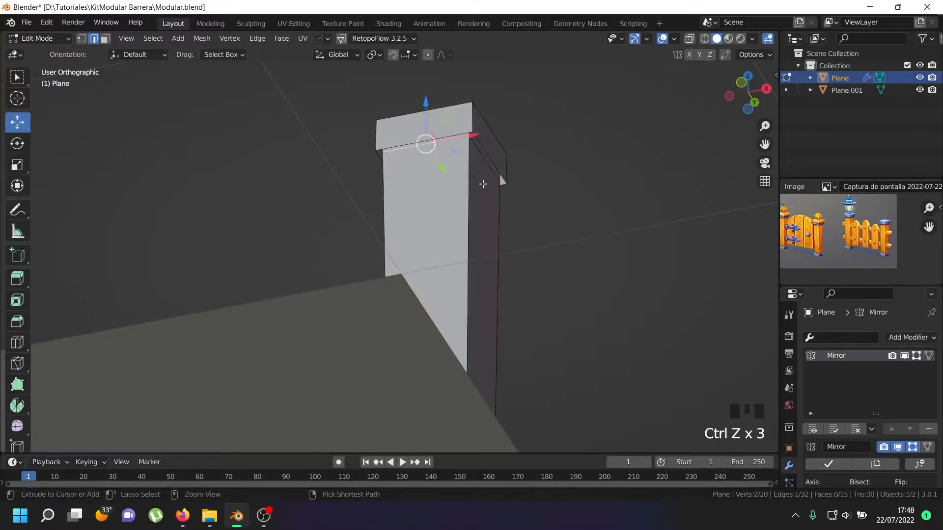
key(ctrl+z)
key(ctrl+z)
key(ctrl+z)
key(ctrl+z)
Step: Add a second horizontal edge loop around the post, slid close to its base
scroll(473, 169, down, 4)
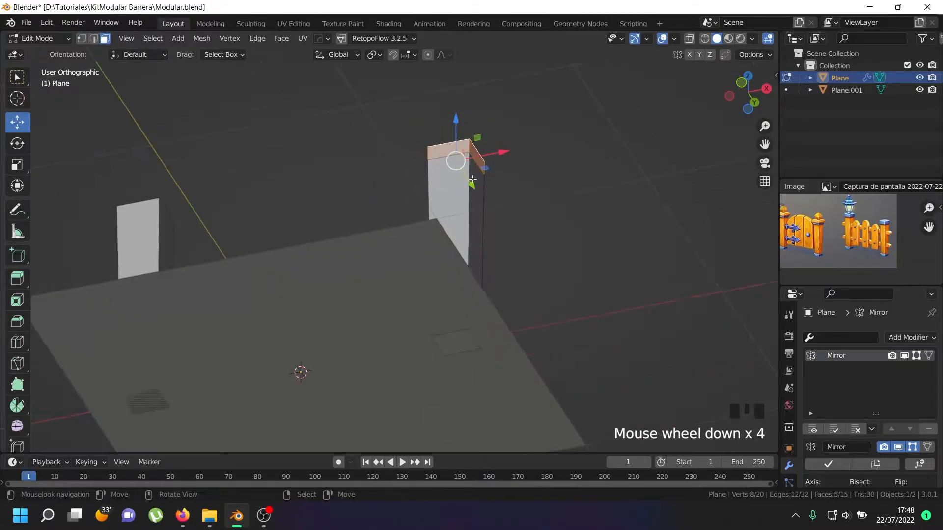
middle_drag(472, 169, 473, 299)
scroll(472, 299, up, 3)
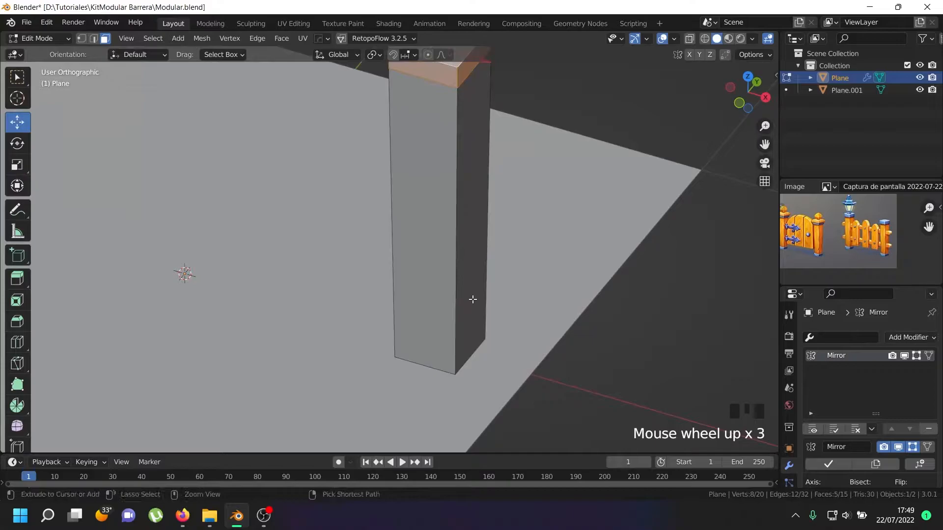
key(ctrl+r)
click(471, 301)
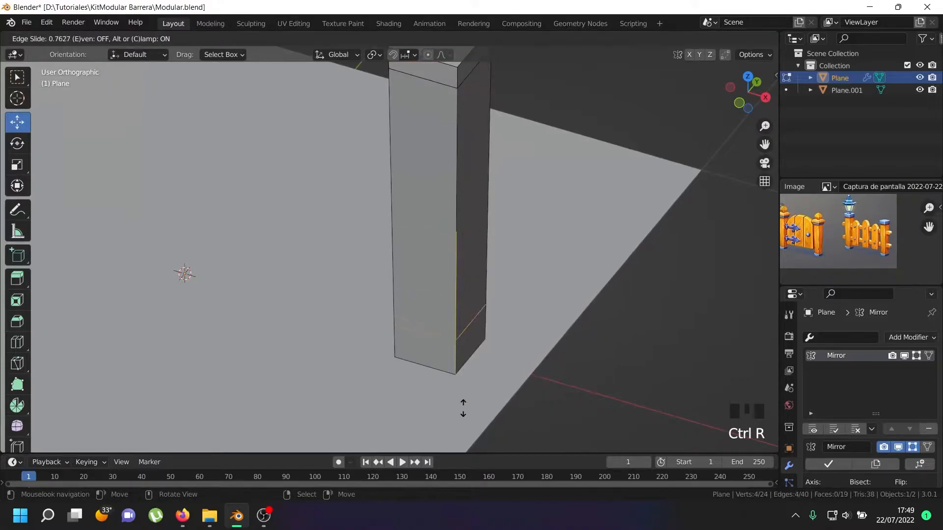
click(465, 424)
middle_drag(464, 343, 462, 149)
scroll(461, 149, down, 3)
scroll(463, 279, up, 3)
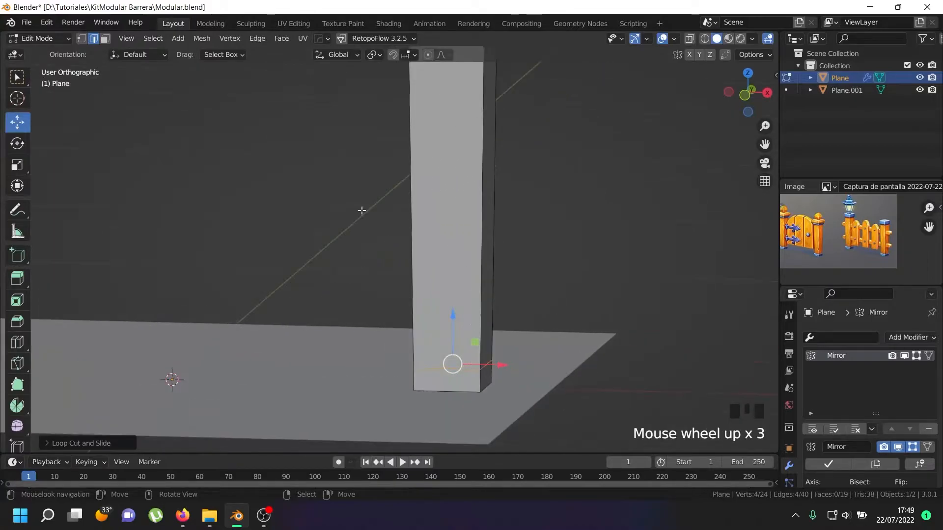
Step: Select the lower band's side faces plus the bottom face in wireframe display, and duplicate them in place
click(104, 38)
right_click(485, 377)
alt+shift+right_click(450, 377)
key(alt+z)
scroll(460, 387, up, 3)
shift+right_click(460, 387)
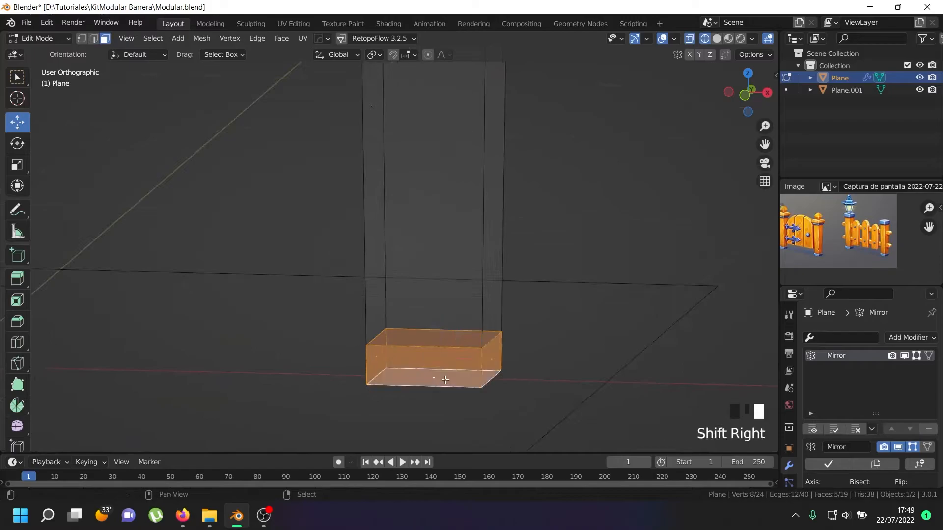
key(shift+d)
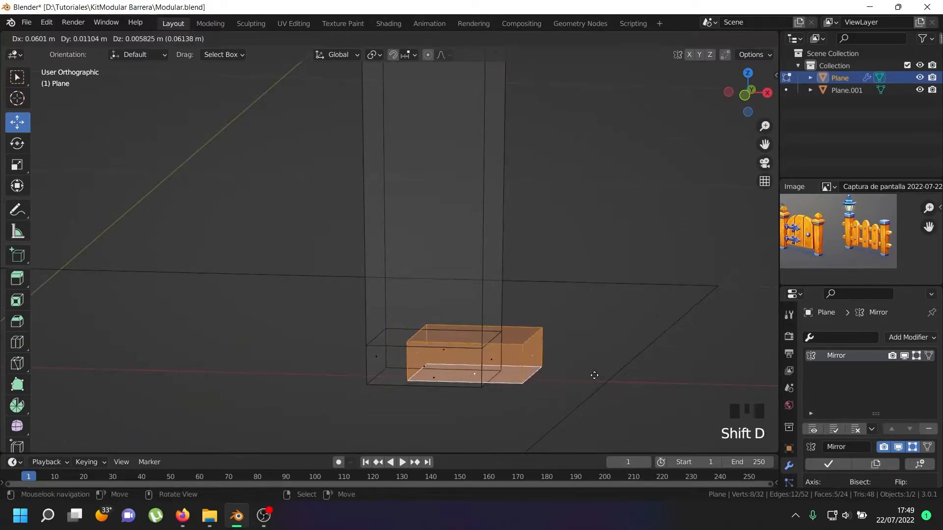
right_click(576, 370)
Step: Restore solid shading, add the linked top cap to the selection, and fatten both bands outward by about 0.012 m
scroll(485, 349, down, 5)
key(z)
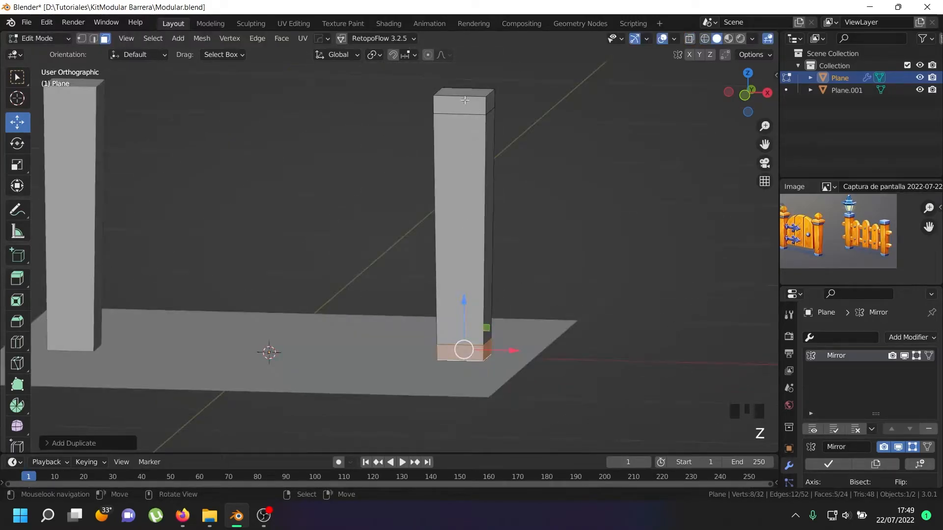
key(l)
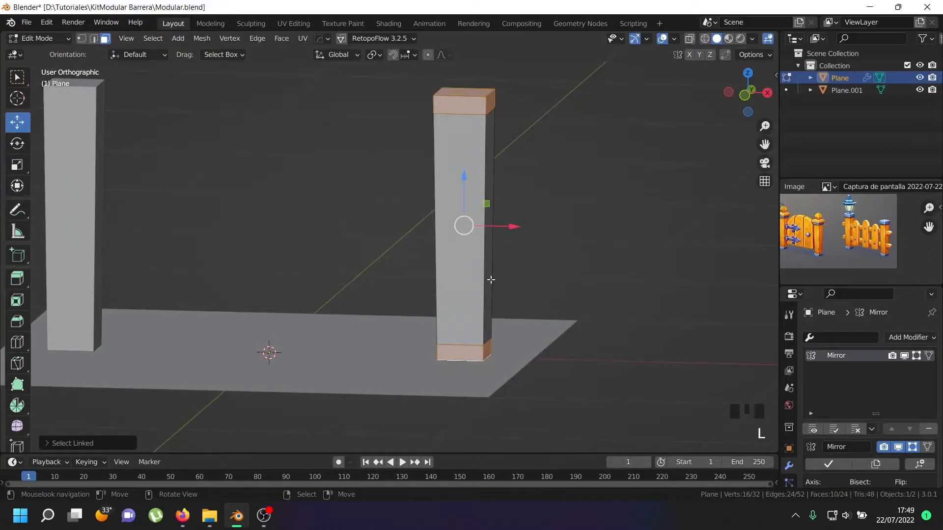
scroll(539, 263, up, 2)
scroll(582, 256, down, 1)
key(alt+s)
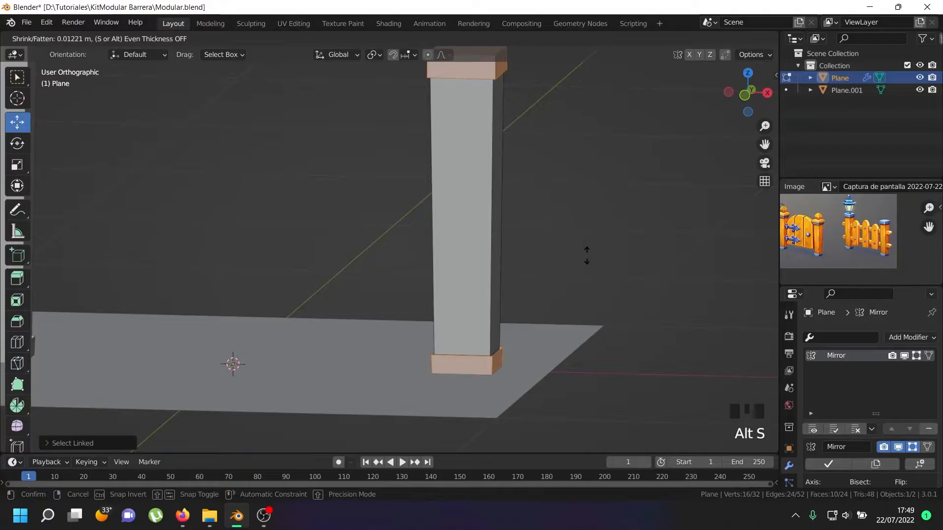
click(586, 255)
Step: Delete the post's two edge loops, the one above the base band and the one beneath the cap
middle_drag(520, 288, 492, 347)
scroll(492, 362, up, 7)
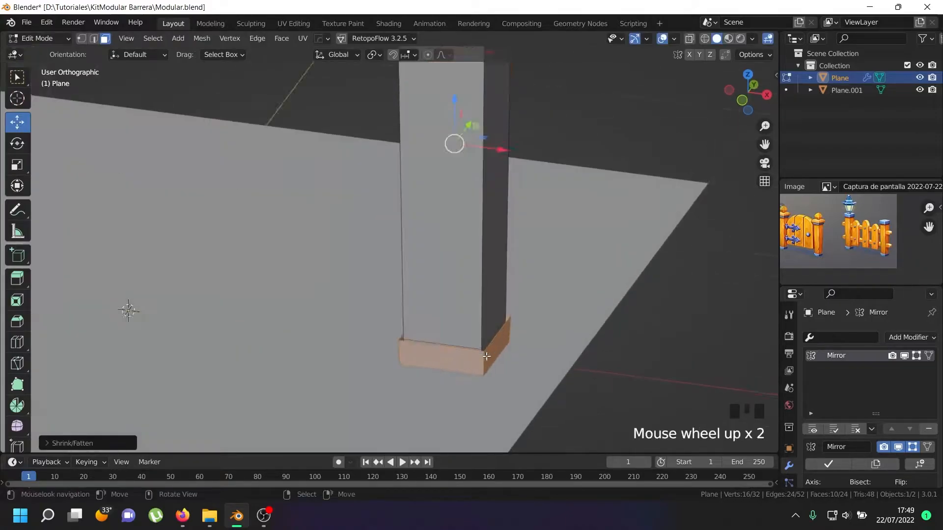
right_click(398, 265)
alt+shift+right_click(256, 147)
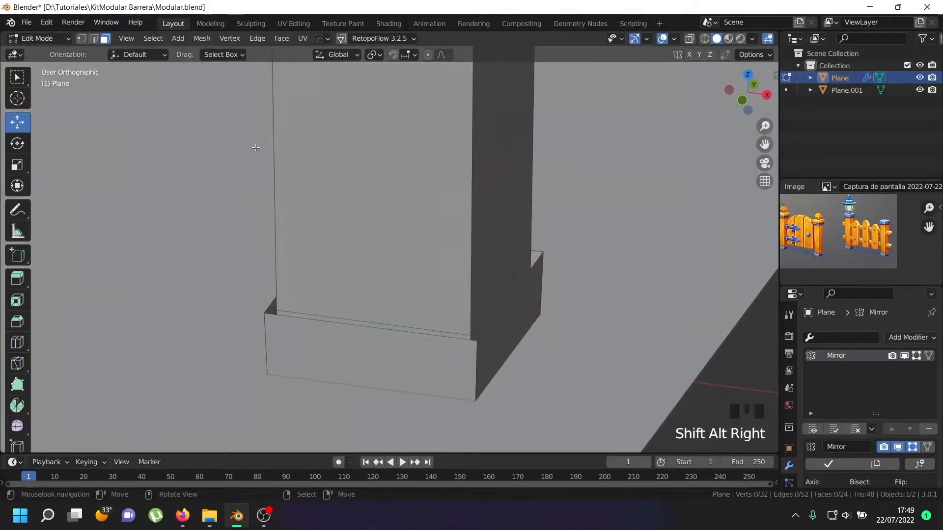
click(94, 38)
right_click(425, 329)
alt+shift+right_click(426, 328)
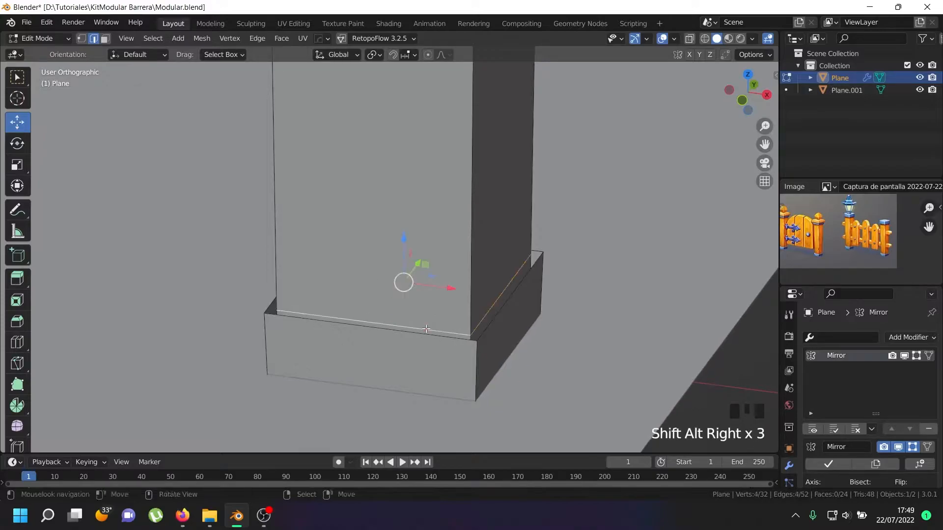
scroll(426, 328, down, 7)
middle_drag(427, 285, 423, 235)
shift+middle_drag(409, 113, 415, 259)
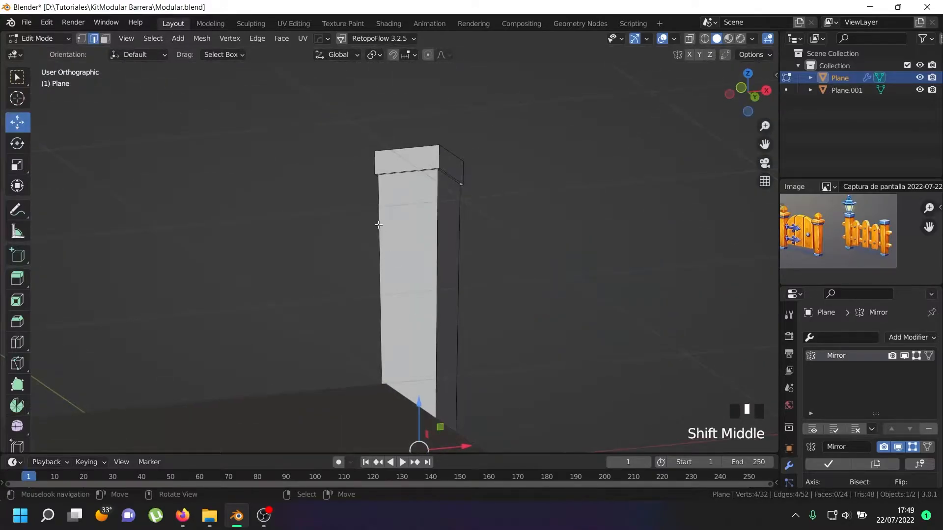
scroll(462, 171, up, 6)
alt+shift+right_click(453, 162)
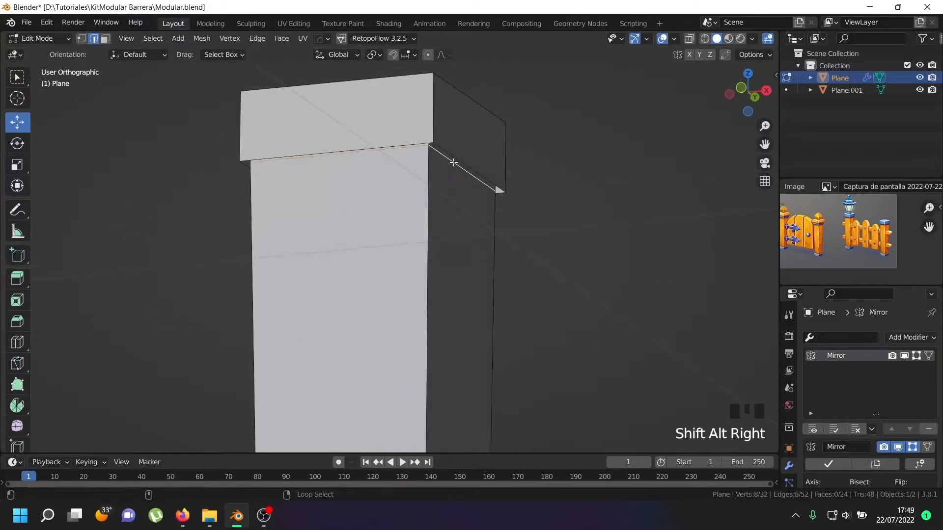
key(x)
click(454, 205)
Step: Fill the open underside of the cap and the open upper side of the base band with faces
scroll(455, 205, down, 5)
scroll(450, 187, up, 2)
right_click(458, 193)
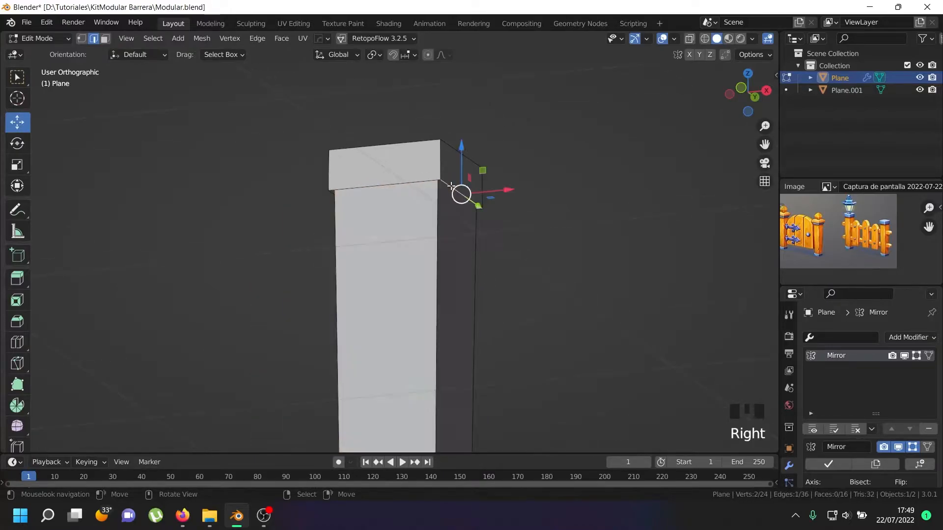
key(f)
scroll(466, 201, down, 4)
middle_drag(466, 200, 456, 211)
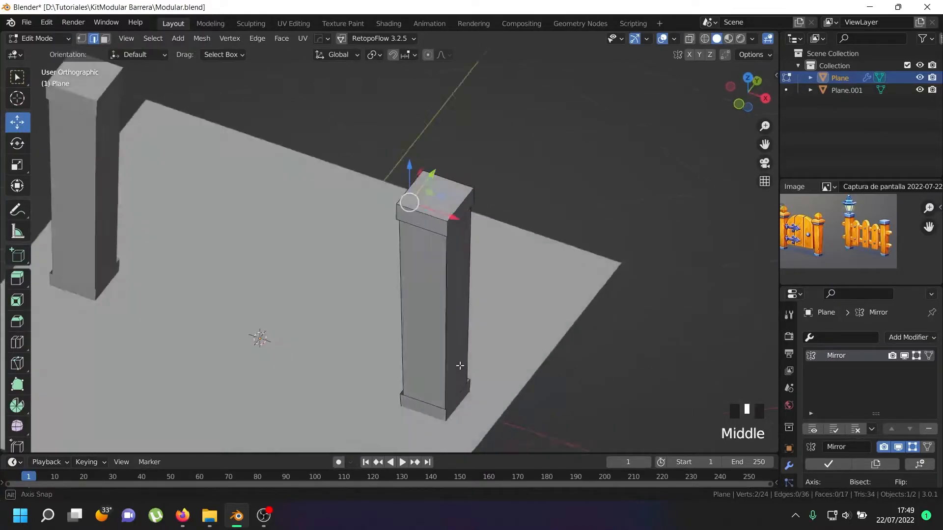
scroll(457, 211, up, 2)
right_click(460, 393)
key(f)
Step: Leave mesh editing and check the shape of the mirrored posts from the front and in perspective
key(Tab)
scroll(460, 378, down, 4)
middle_drag(461, 373, 488, 344)
mouse_move(493, 308)
middle_down()
mouse_move(509, 298)
mouse_move(504, 307)
middle_up()
key(KP_1)
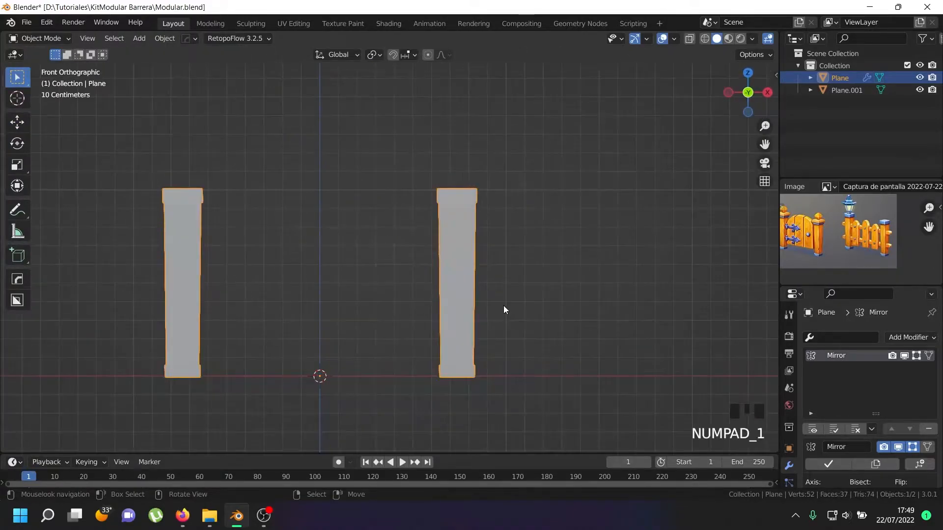
key(Tab)
middle_drag(282, 341, 270, 389)
key(Tab)
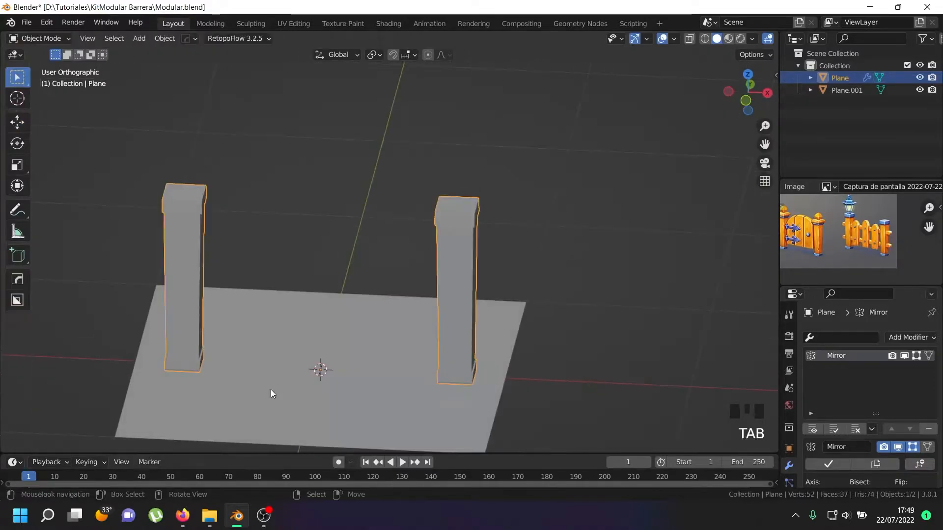
Step: Edit the ground plane and duplicate its front edge in place
scroll(270, 390, down, 3)
right_click(252, 423)
key(Tab)
click(253, 423)
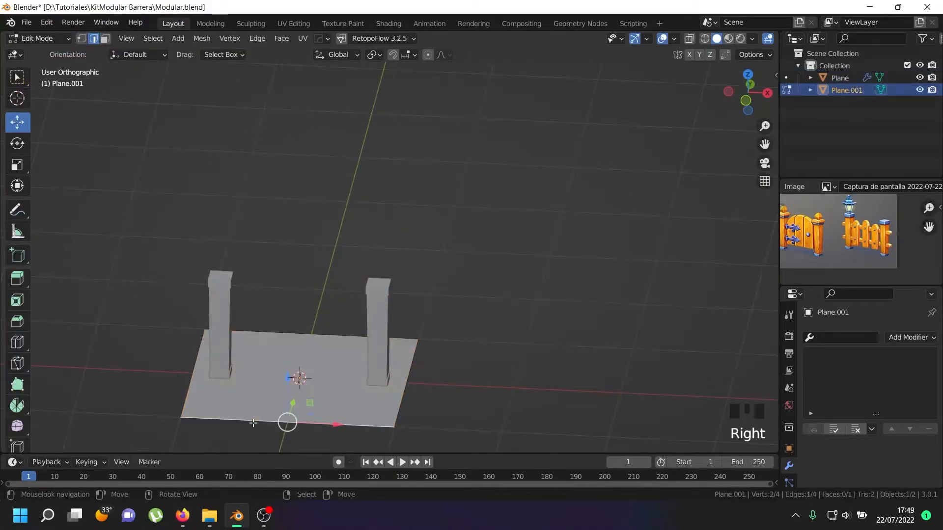
key(KP_3)
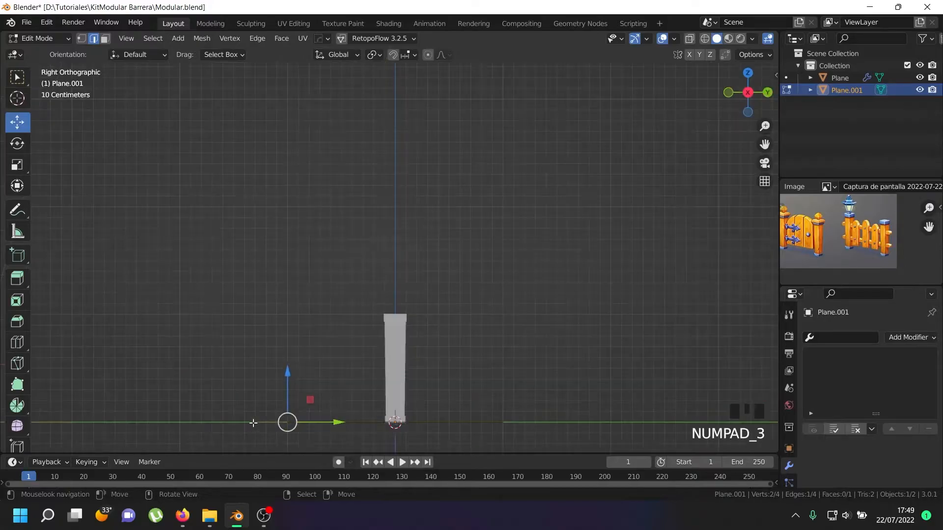
middle_drag(319, 412, 348, 268)
key(shift+d)
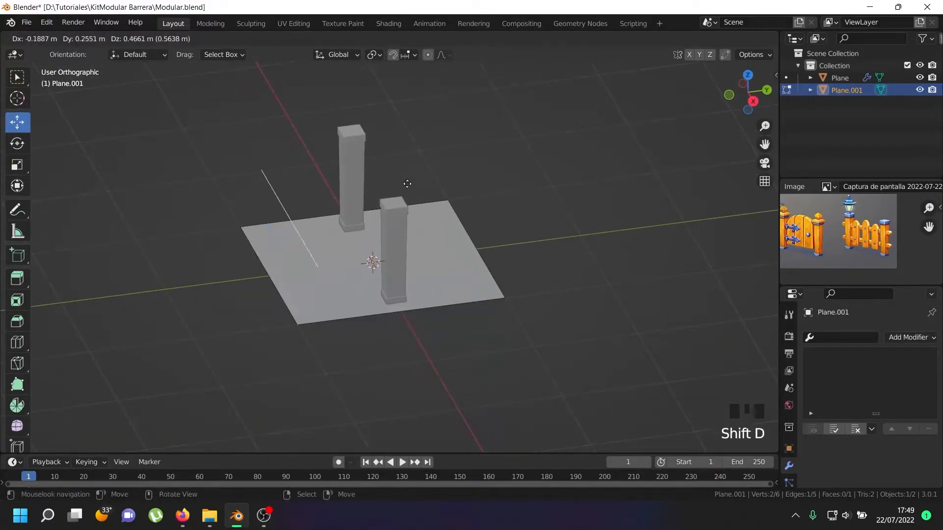
click(390, 209)
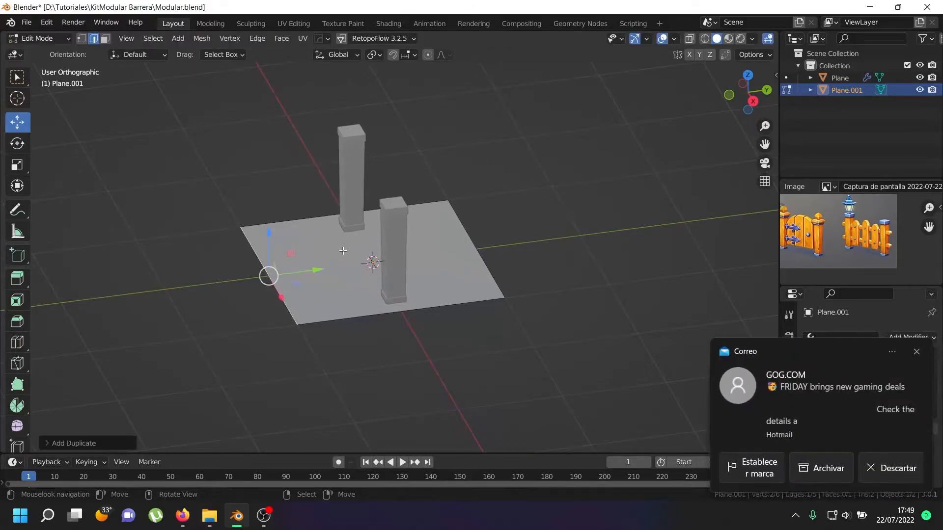
Step: Separate the duplicated edge of the ground plane into its own object and leave mesh editing
click(916, 352)
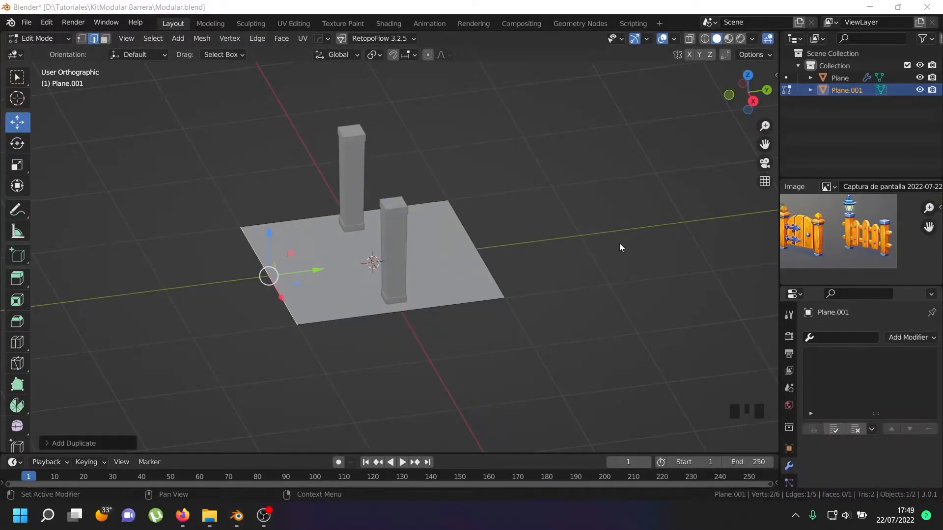
key(p)
click(308, 261)
key(Tab)
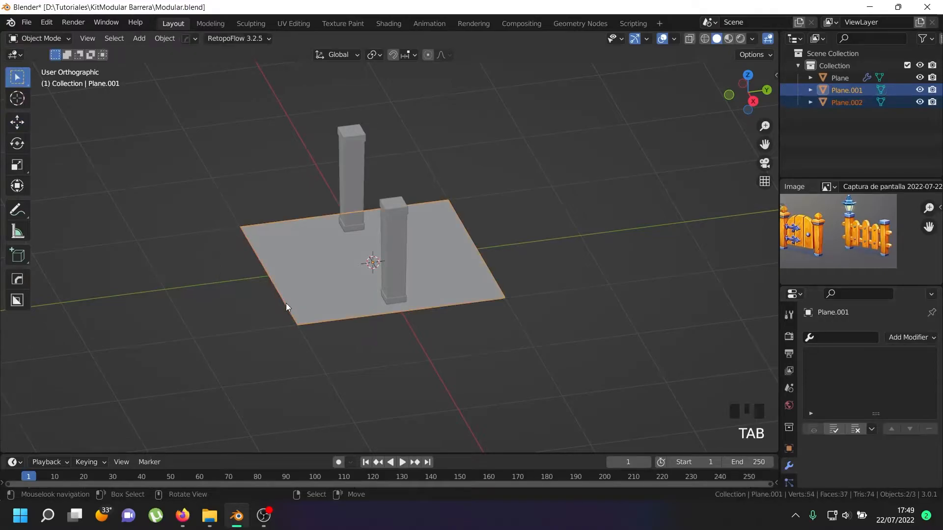
Step: Edit the separated edge and move it up and back along Y so it runs through both posts above the ground
right_click(286, 303)
key(Tab)
key(a)
drag(314, 269, 373, 176)
key(KP_1)
scroll(343, 236, up, 4)
middle_drag(373, 176, 368, 236)
scroll(368, 235, up, 2)
drag(401, 211, 430, 200)
shift+middle_drag(429, 200, 362, 196)
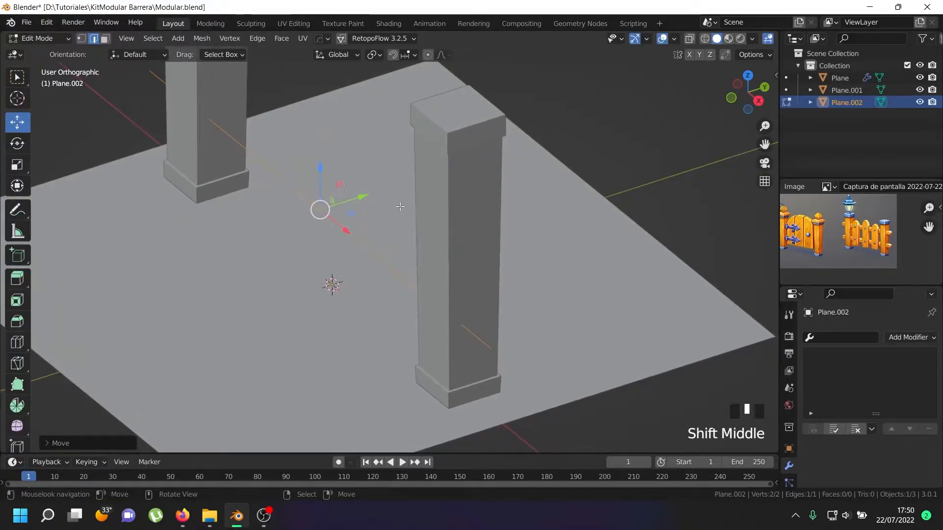
Step: Extrude the edge along Y and downward along Z to form a long rectangular rail through both posts
key(e)
drag(364, 191, 390, 189)
key(a)
key(a)
key(a)
middle_drag(381, 201, 390, 195)
key(e)
drag(333, 160, 334, 190)
scroll(334, 190, down, 3)
middle_drag(335, 190, 370, 167)
scroll(401, 148, down, 4)
key(Tab)
scroll(369, 167, up, 2)
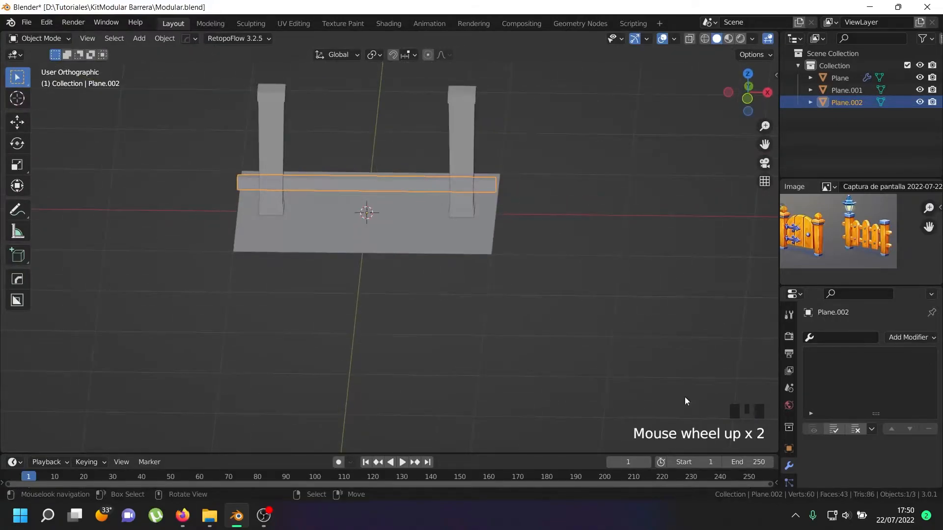
Step: Add an Array modifier to the rail and place its copy directly above, with relative offset X 0 and Z 4.8
click(913, 338)
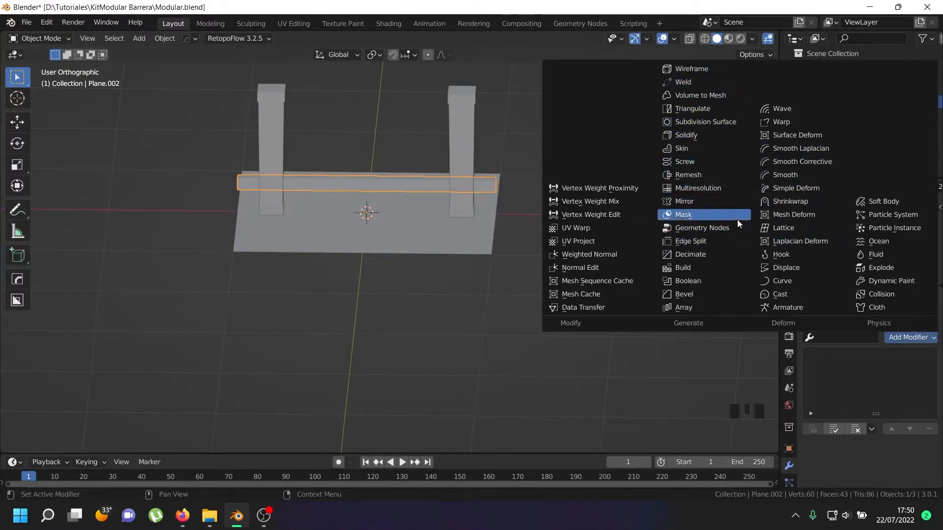
click(700, 311)
scroll(884, 404, down, 7)
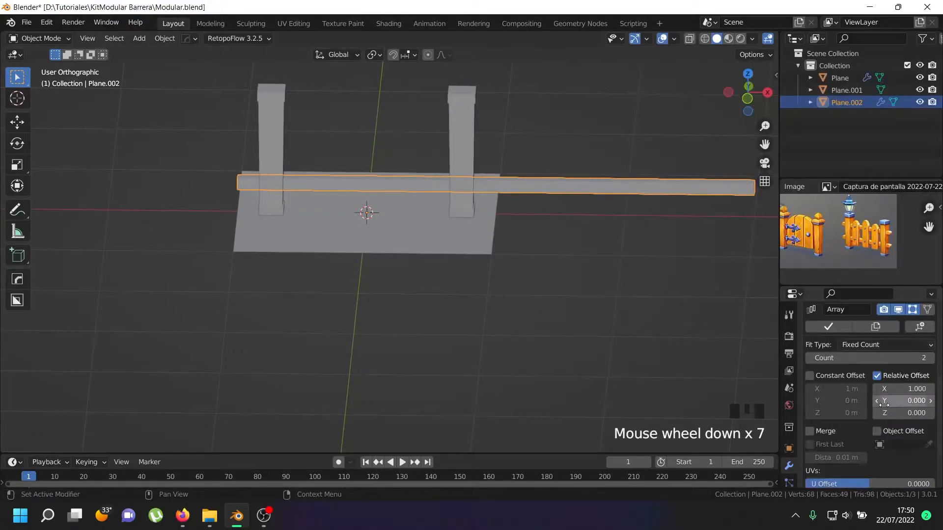
click(900, 417)
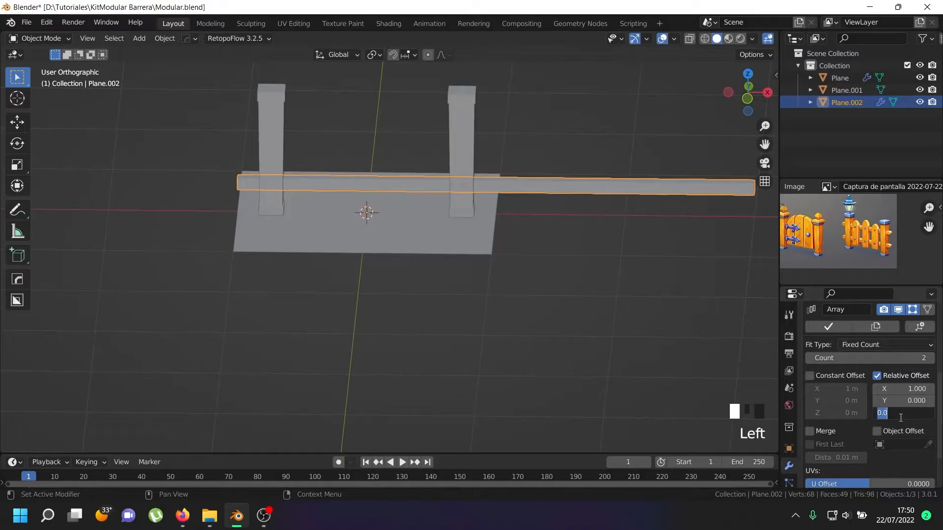
text(1)
key(Return)
click(906, 389)
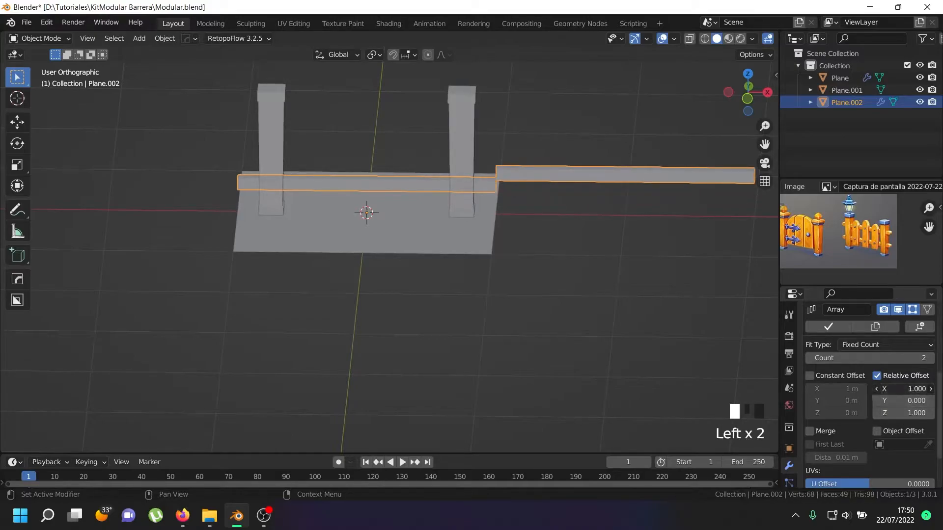
text(0)
key(Return)
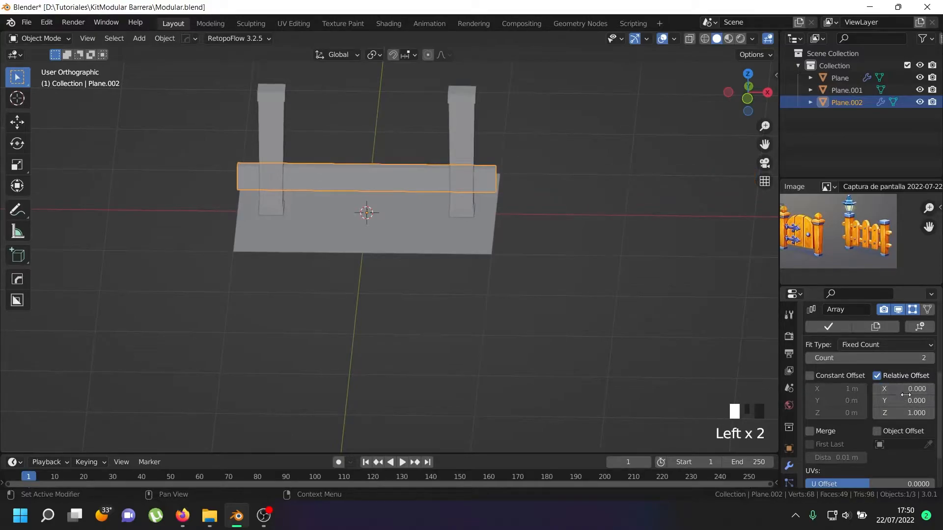
drag(901, 413, 933, 413)
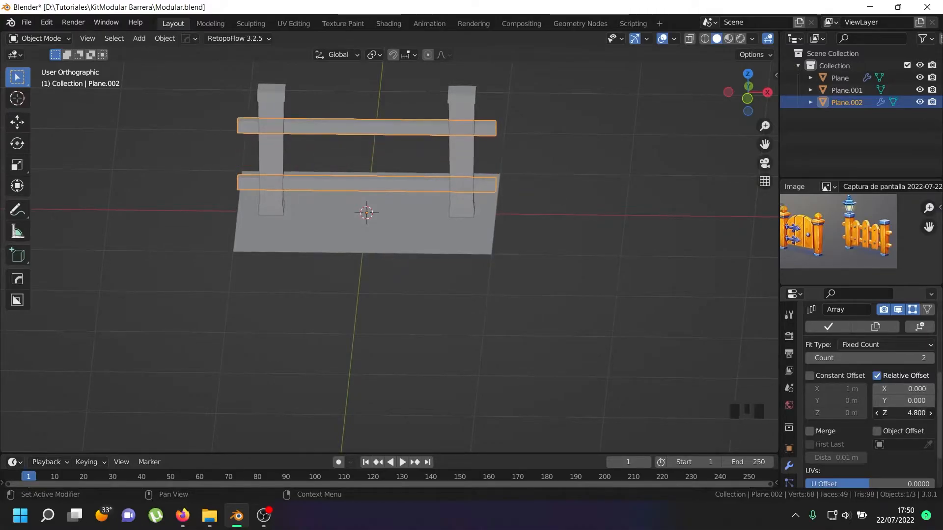
Step: Lower the rail array's relative Z offset to 4.5
scroll(459, 117, up, 5)
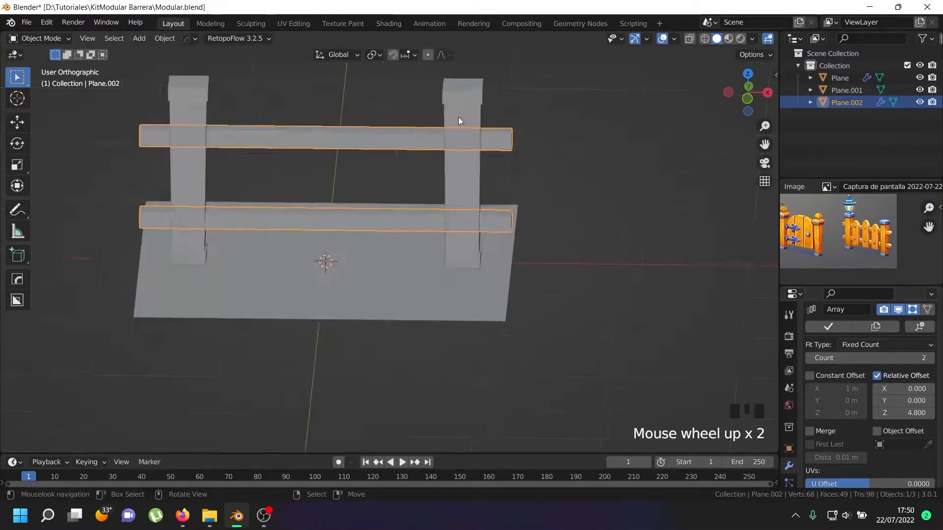
scroll(553, 219, down, 5)
middle_drag(553, 218, 455, 174)
scroll(455, 173, up, 3)
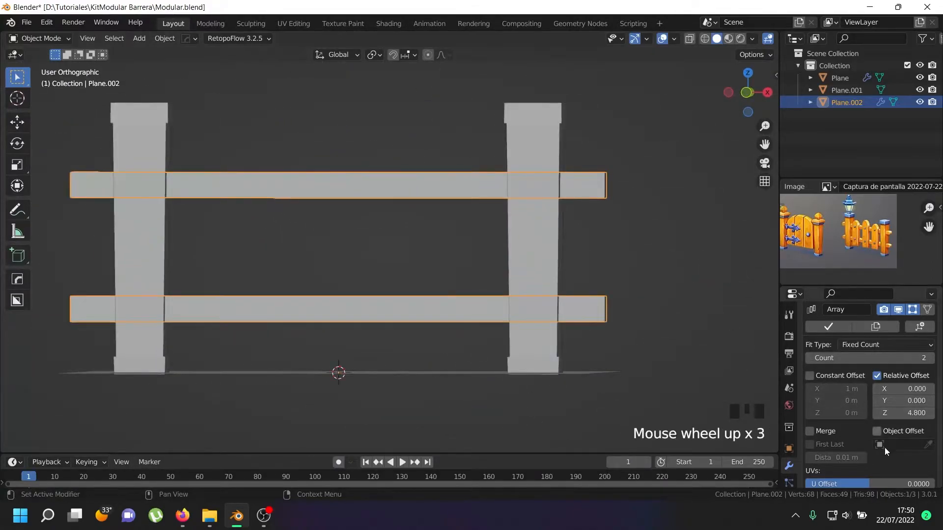
click(877, 414)
click(877, 414)
click(878, 414)
click(877, 414)
scroll(567, 301, down, 2)
scroll(519, 285, up, 1)
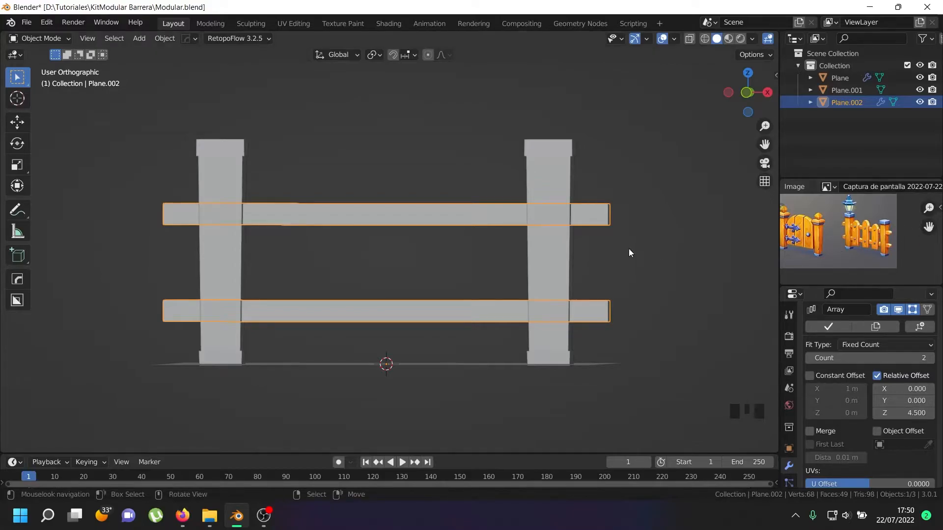
Step: Compare the two rails with the fence in the reference image and save the file
scroll(896, 244, up, 7)
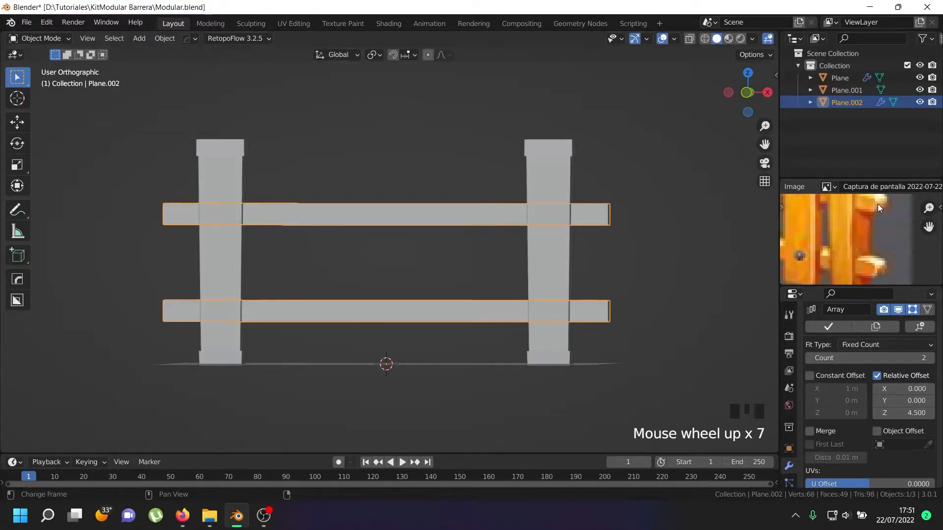
scroll(879, 207, down, 2)
scroll(876, 207, down, 2)
middle_drag(552, 215, 526, 272)
scroll(858, 226, down, 4)
scroll(858, 216, up, 1)
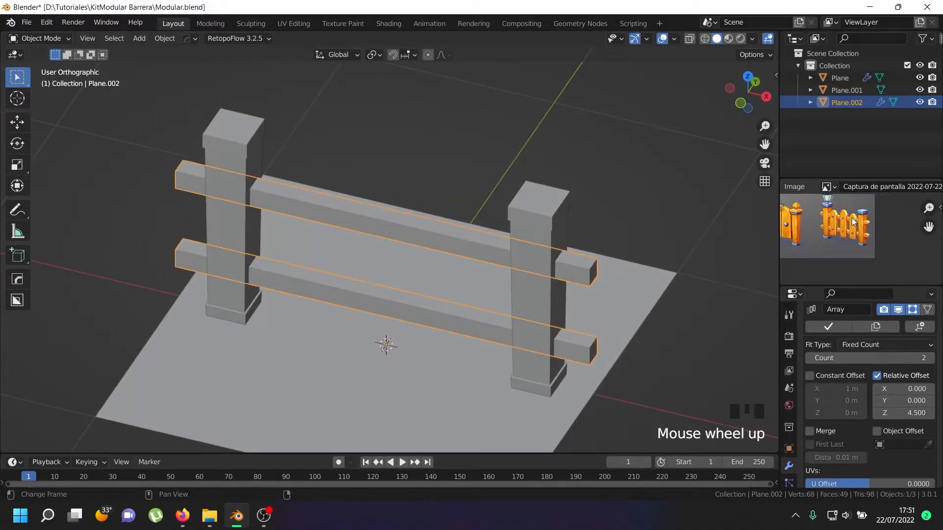
key(KP_1)
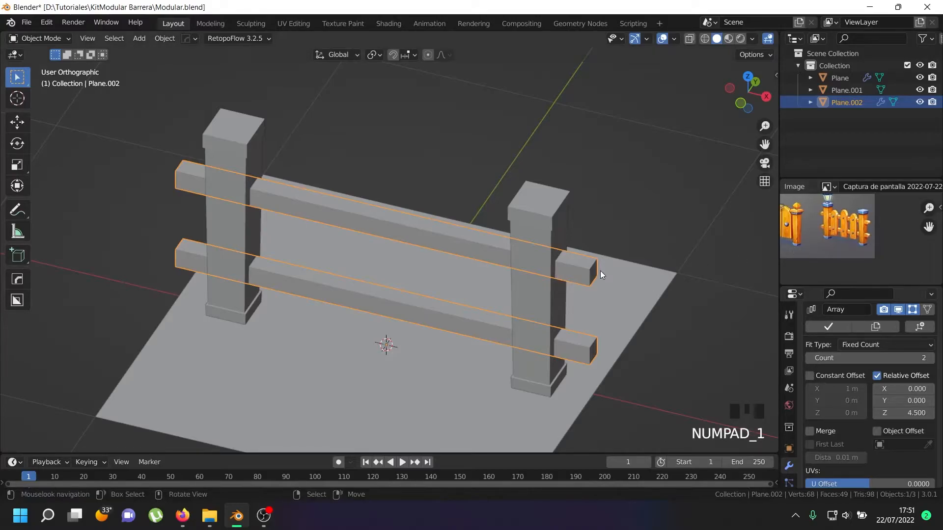
key(ctrl+s)
Step: Add a new plane in front view and rotate its mesh 90 degrees about X so it stands upright
middle_drag(579, 282, 561, 252)
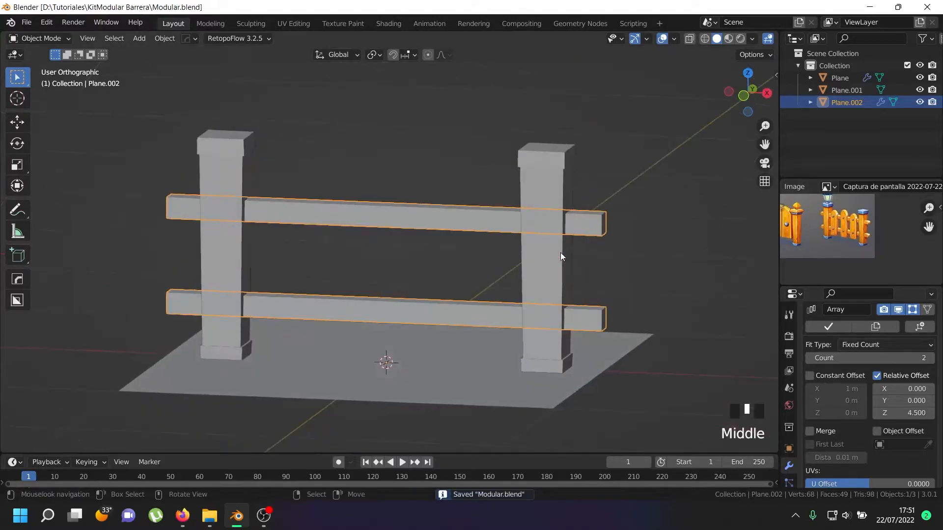
key(KP_1)
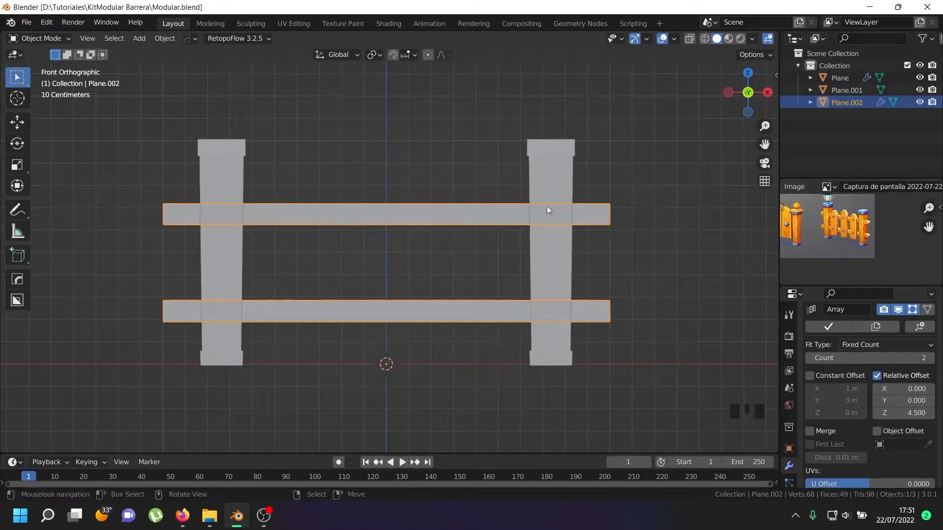
key(shift+a)
mouse_move(447, 187)
click(487, 190)
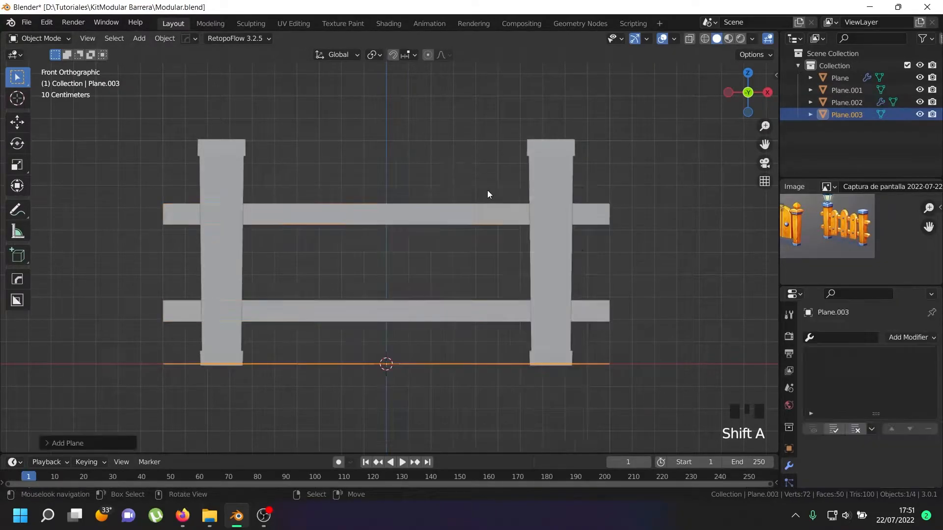
scroll(487, 190, down, 2)
key(Tab)
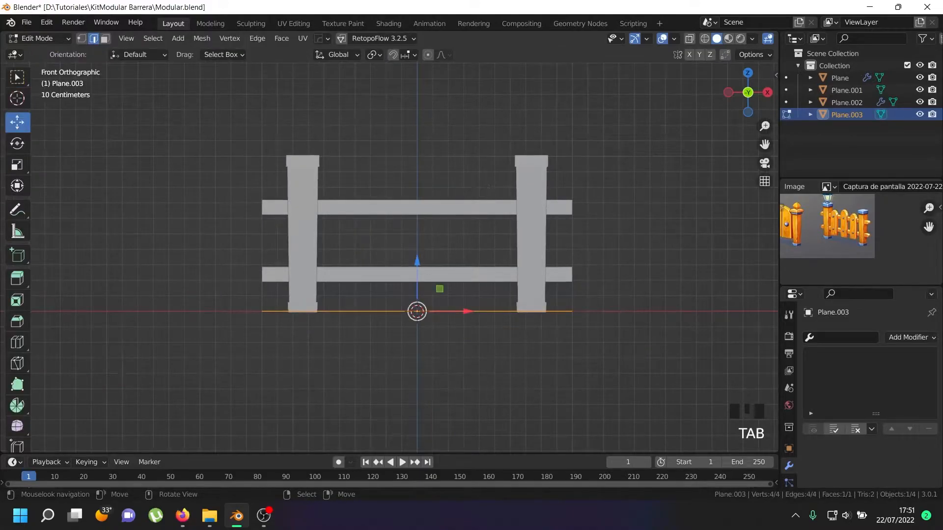
text(rx90)
key(Return)
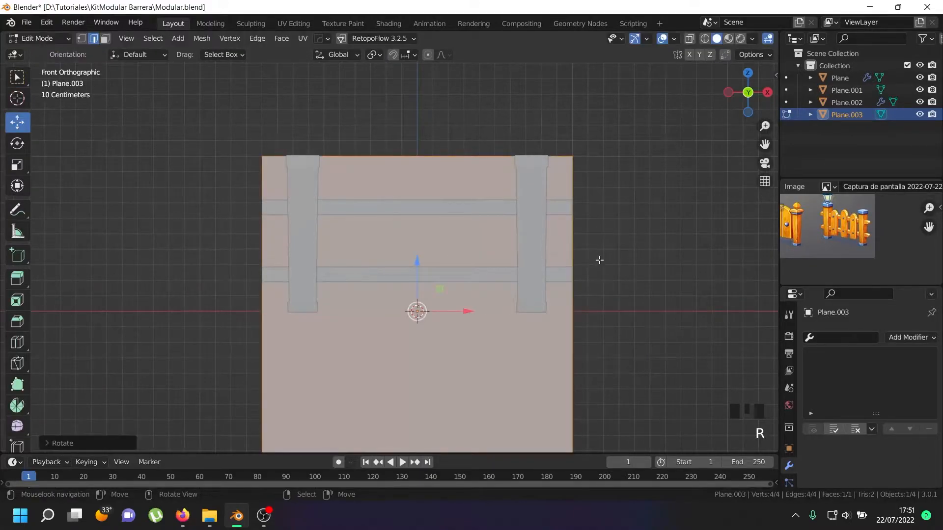
Step: Scale the upright plane down to picket width and place it over the lower rail near the right post
key(s)
click(427, 310)
scroll(427, 310, up, 2)
key(g)
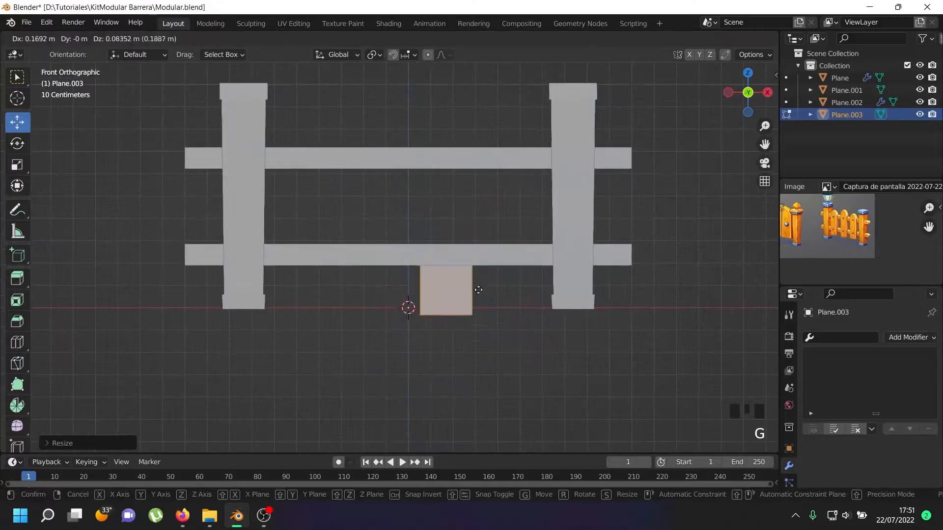
click(510, 269)
scroll(506, 251, up, 1)
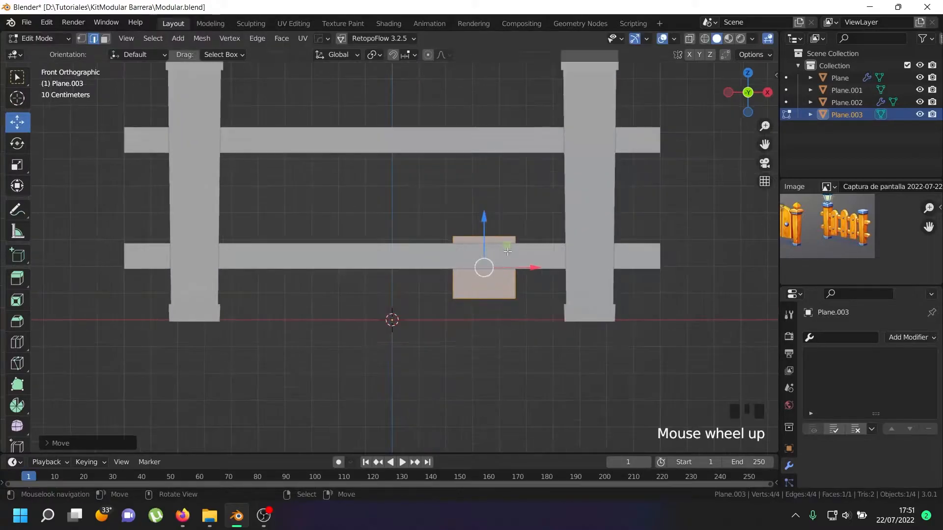
key(s)
click(560, 249)
key(g)
click(568, 238)
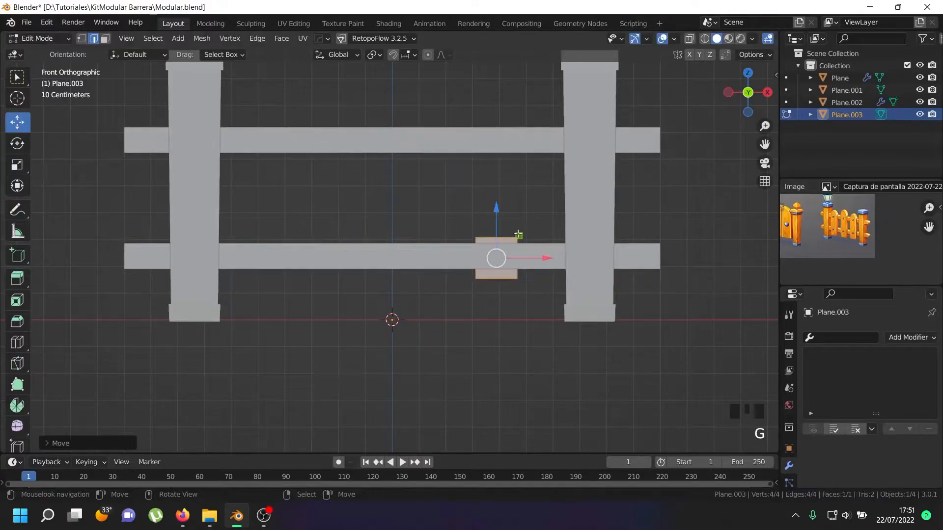
Step: Stretch the small plane's upper edge above the upper rail to form a tall picket and adjust its height position
drag(499, 235, 502, 114)
key(a)
key(a)
key(a)
drag(492, 148, 495, 157)
key(Tab)
Step: Join the picket plane to the mirrored posts object so that the picket is mirrored too
middle_drag(498, 144, 545, 158)
scroll(549, 160, down, 2)
shift+right_click(576, 105)
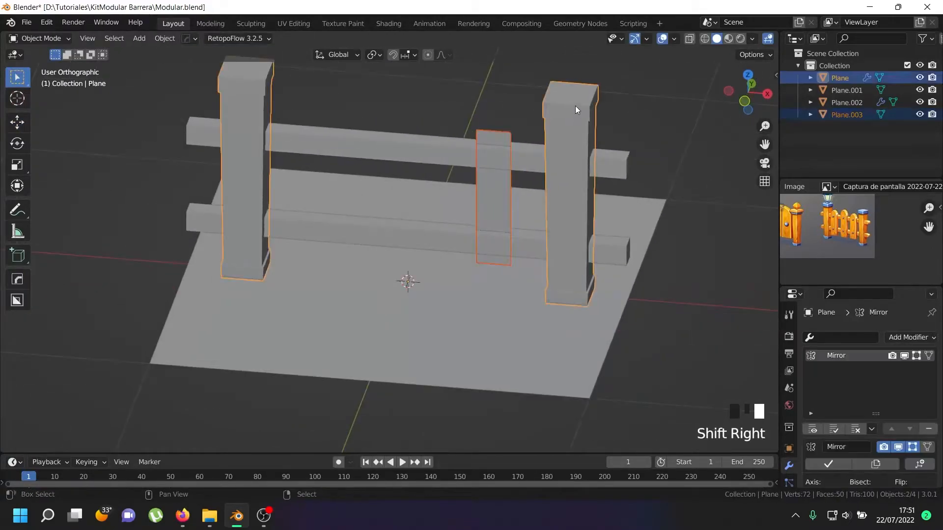
key(ctrl+j)
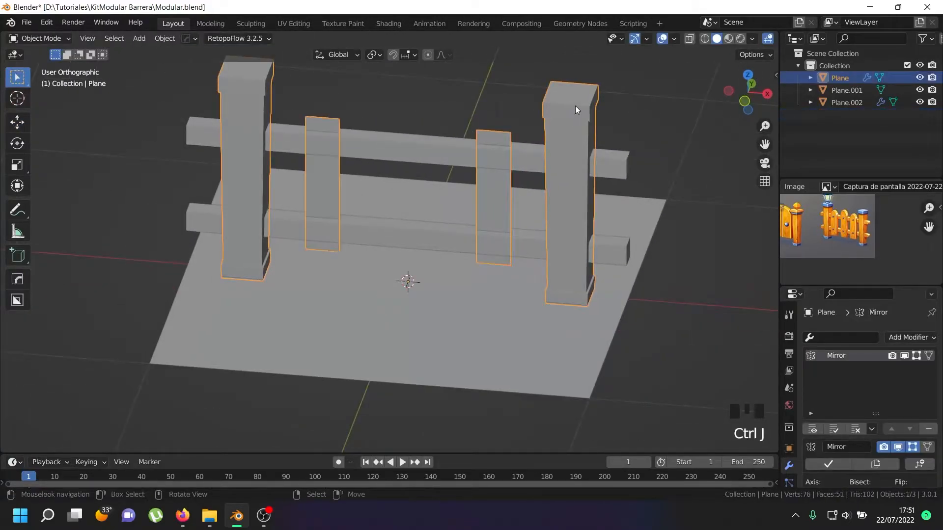
key(KP_1)
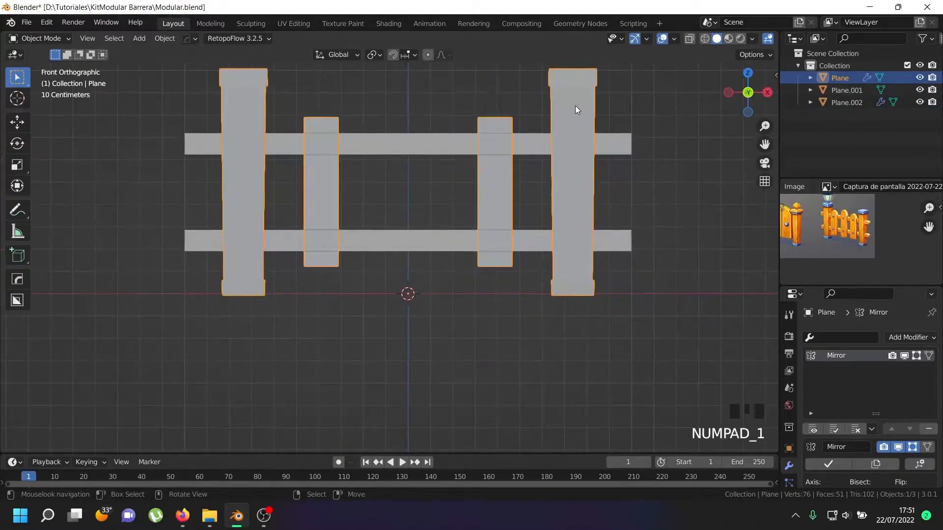
Step: Select the whole picket in mesh editing and move it along Y to sit in front of the rails
middle_drag(518, 96, 452, 179)
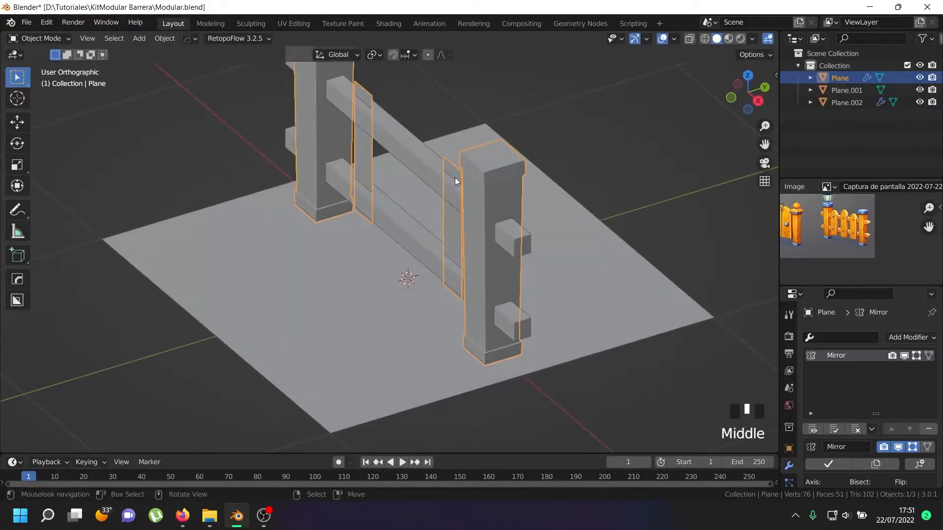
key(Tab)
right_click(452, 169)
key(l)
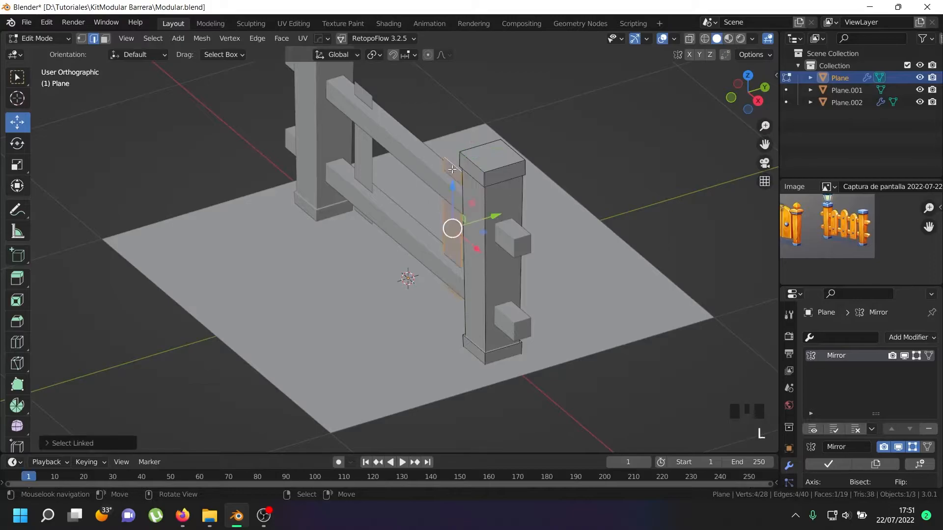
scroll(454, 167, up, 3)
drag(501, 263, 476, 260)
scroll(468, 266, down, 2)
middle_drag(476, 260, 464, 245)
scroll(464, 246, down, 2)
Step: Cut a single vertical edge loop through the middle of the picket
key(KP_1)
scroll(463, 242, up, 2)
key(ctrl+r)
scroll(443, 163, up, 2)
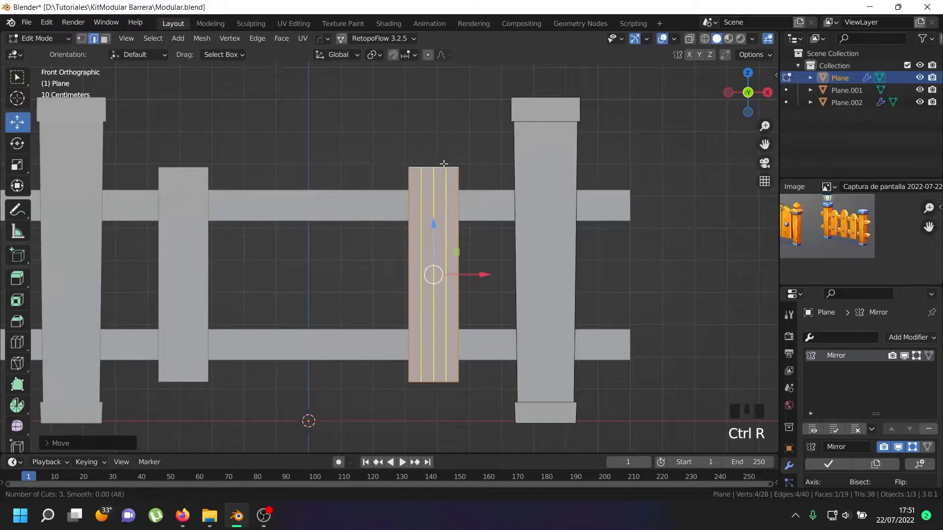
scroll(444, 163, down, 1)
scroll(444, 164, down, 1)
click(443, 163)
right_click(443, 163)
Step: Raise the picket's upper middle vertex to form a pointed tip and leave mesh editing
click(81, 39)
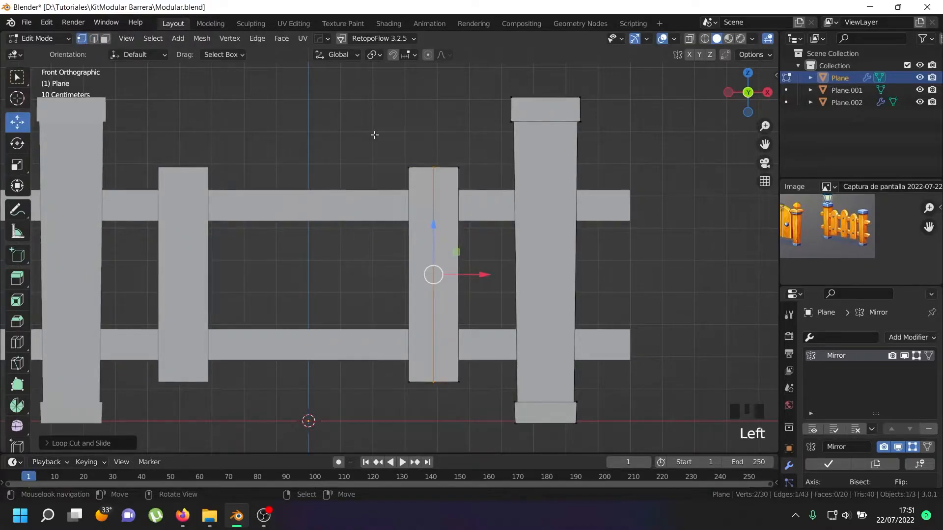
scroll(431, 165, up, 3)
drag(430, 165, 431, 64)
scroll(435, 126, down, 5)
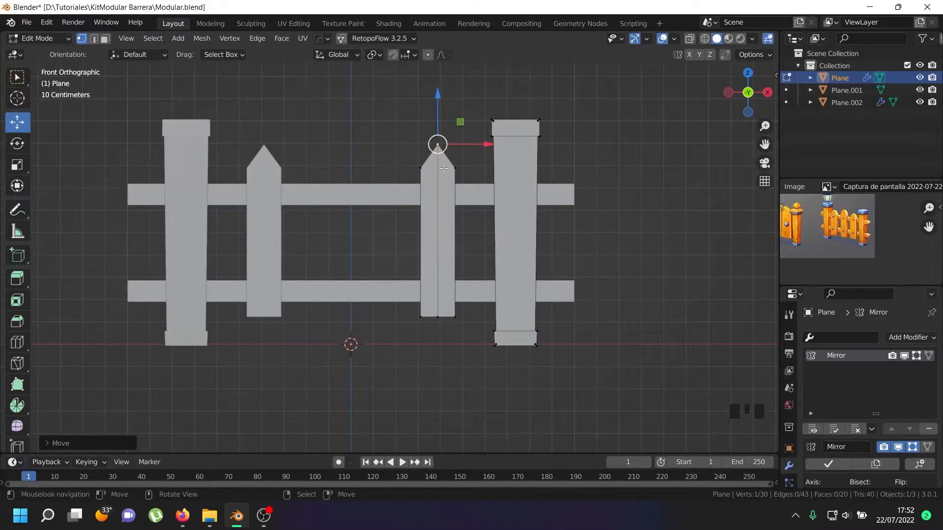
scroll(451, 164, down, 3)
key(Tab)
middle_drag(452, 163, 415, 227)
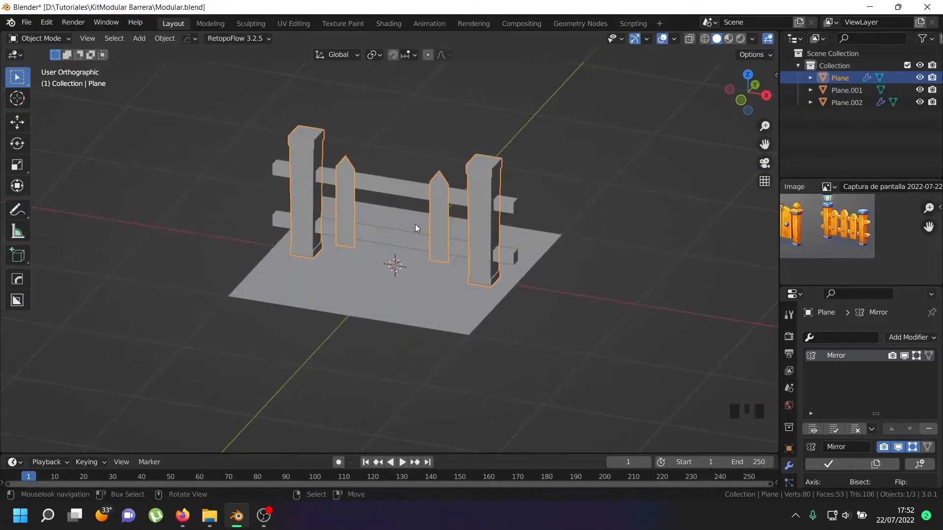
scroll(440, 206, up, 2)
Step: Select the whole flat picket in mesh editing and extrude it back along Y to give it thickness
key(Tab)
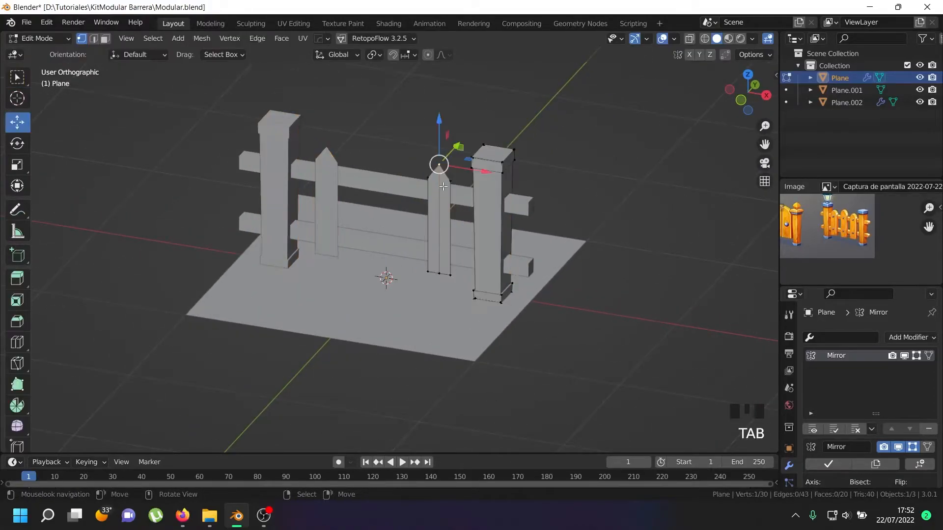
scroll(441, 189, up, 3)
key(a)
middle_drag(441, 190, 432, 243)
right_click(455, 177)
key(l)
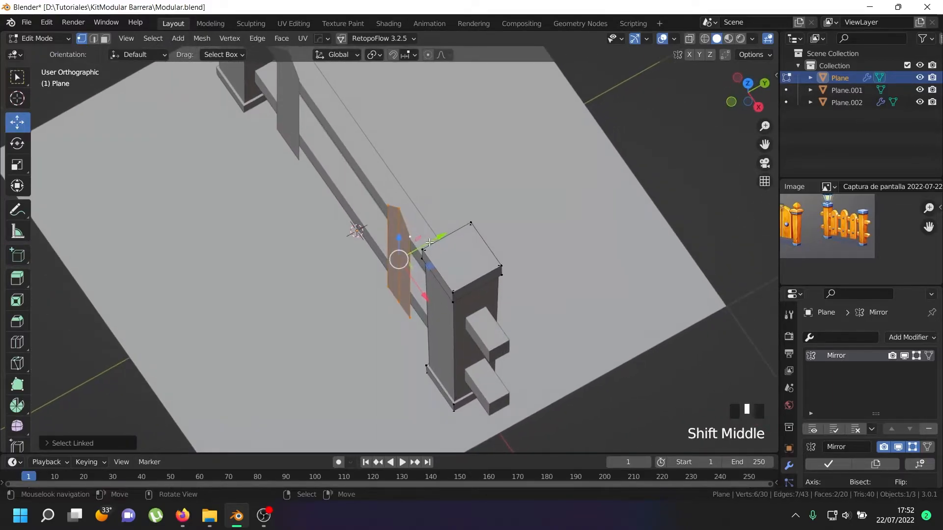
key(e)
drag(433, 242, 459, 227)
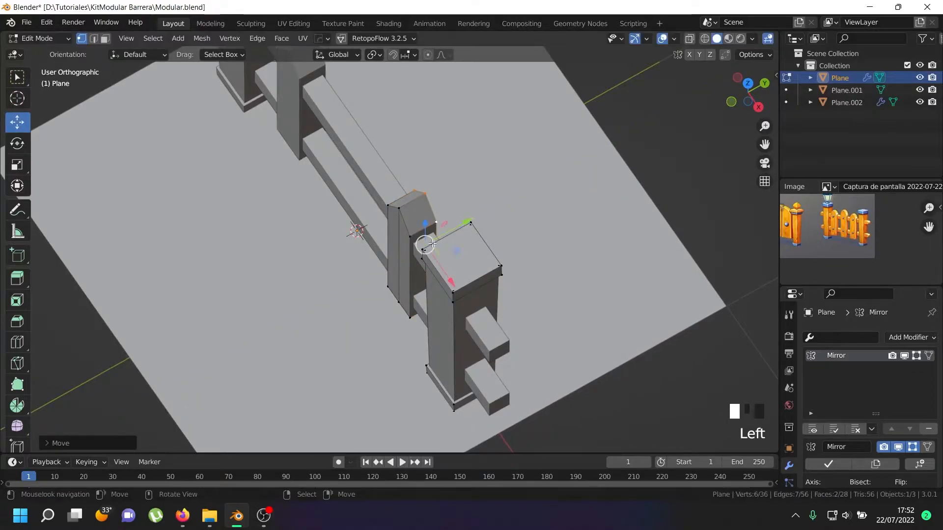
Step: Extend the Mirror modifier to the Y axis and enable its Bisect option on both X and Y
middle_drag(459, 226, 432, 241)
scroll(442, 245, down, 2)
scroll(843, 433, down, 7)
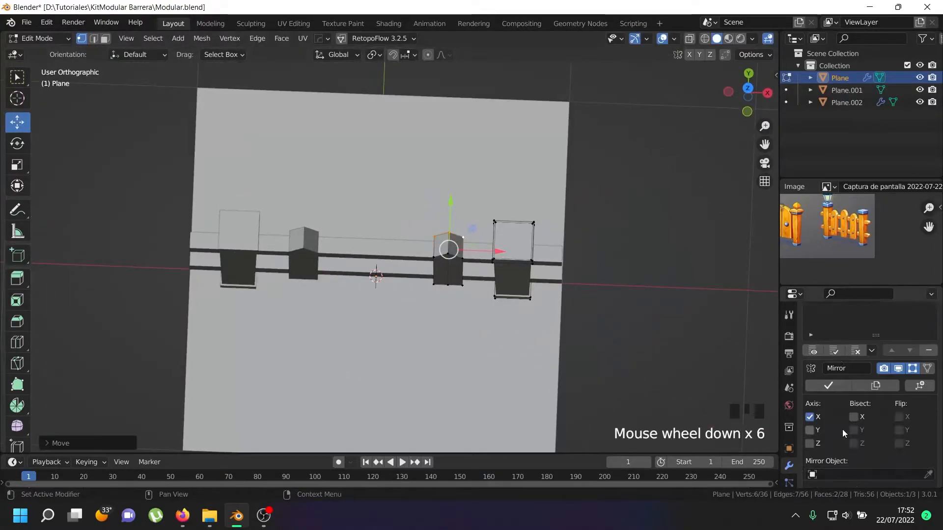
click(810, 372)
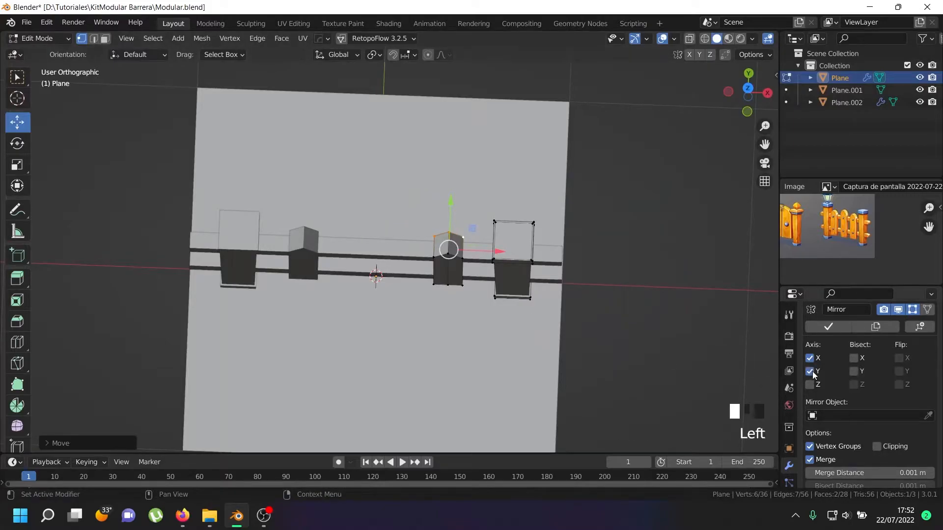
click(854, 372)
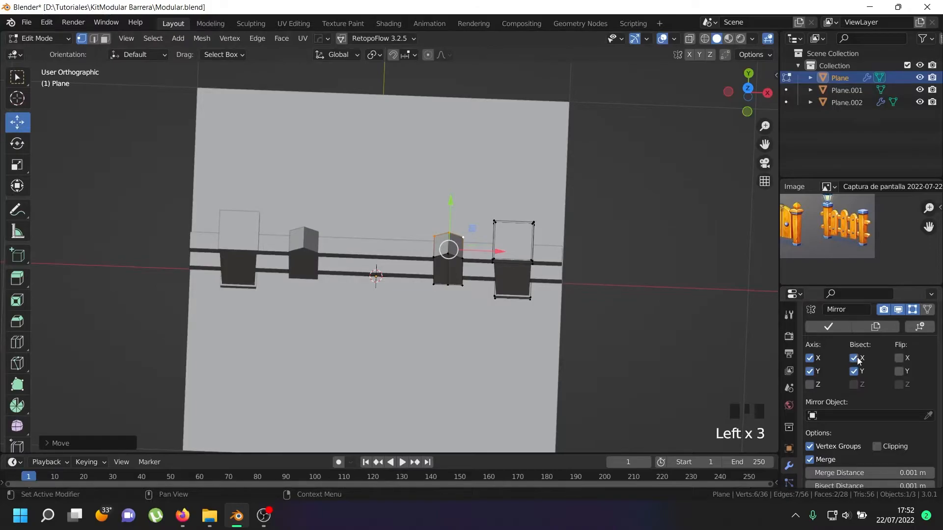
Step: Enable Clipping and the Y flip on the mirror, move the picket's back face along Y, and leave mesh editing
middle_drag(412, 245, 408, 245)
drag(506, 248, 624, 266)
key(Escape)
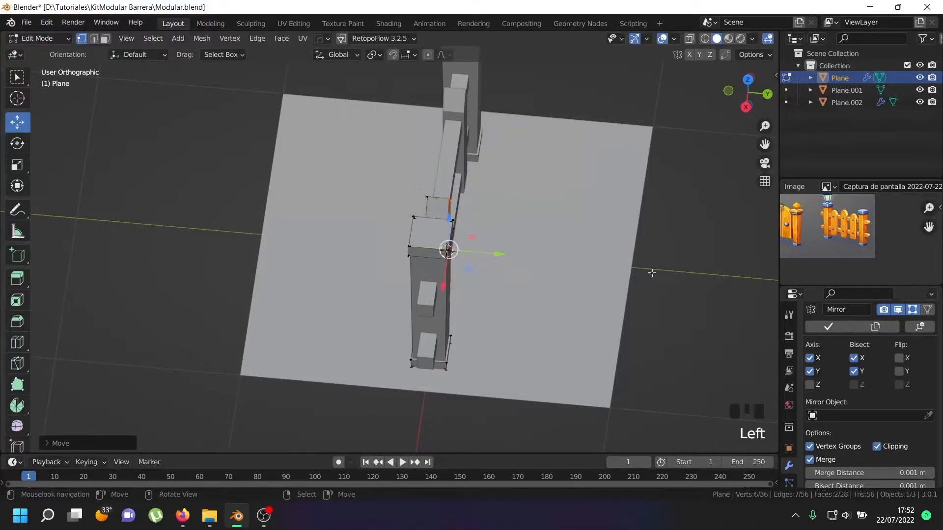
click(898, 371)
mouse_move(506, 253)
mouse_down()
mouse_move(665, 265)
mouse_move(511, 250)
mouse_up()
middle_drag(511, 250, 430, 175)
key(Tab)
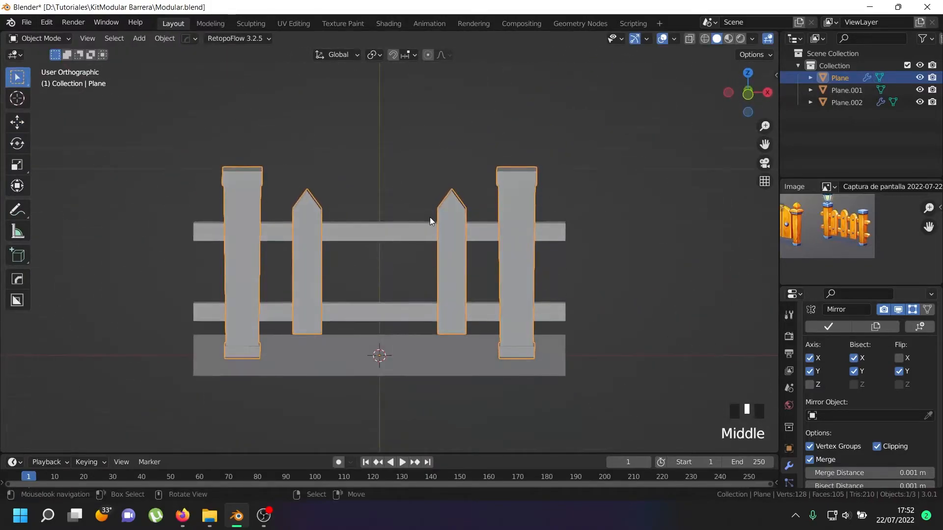
Step: Duplicate the whole picket in front view and move the copy along X to the fence's centre line
scroll(430, 218, up, 2)
key(KP_1)
key(Tab)
key(a)
key(a)
key(a)
key(l)
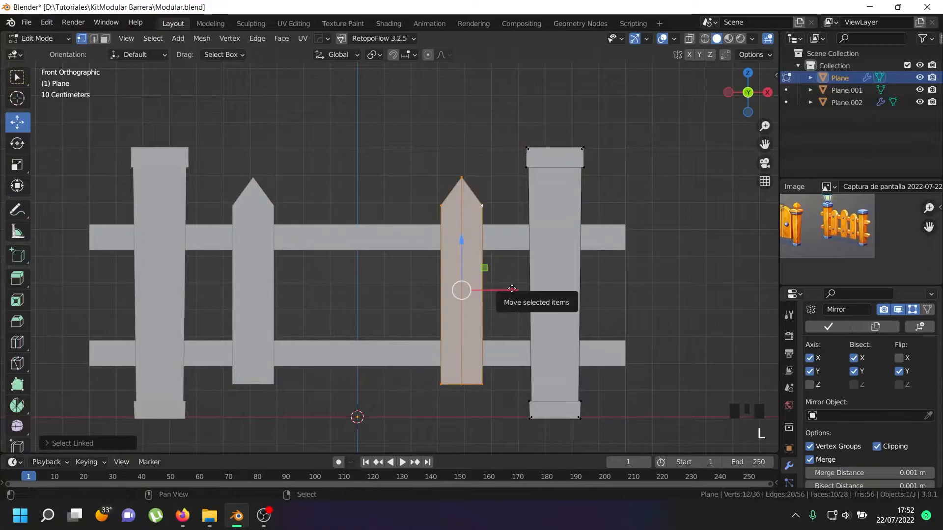
key(shift+d)
drag(513, 290, 409, 291)
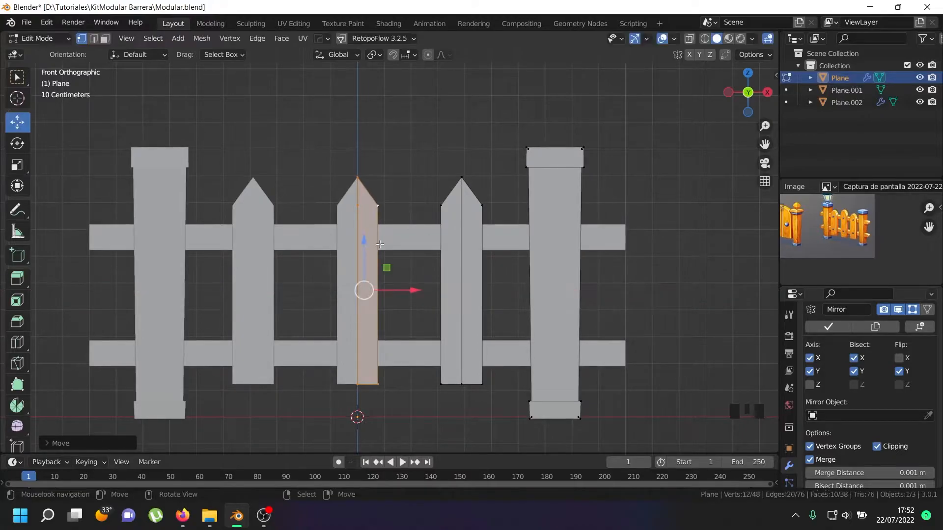
Step: Select the middle picket's centre-line vertices in wireframe and delete the redundant faces collapsed there
scroll(358, 215, up, 6)
key(z)
scroll(363, 194, down, 4)
scroll(363, 194, down, 3)
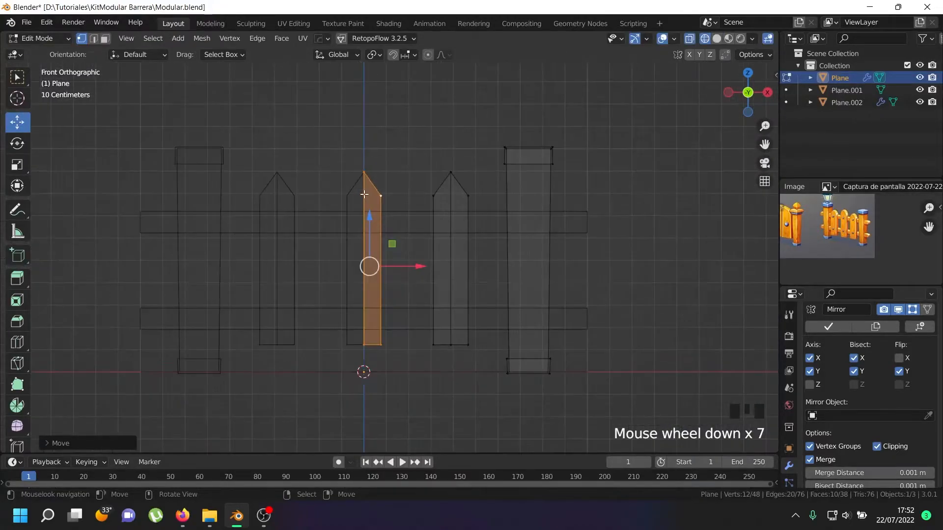
key(b)
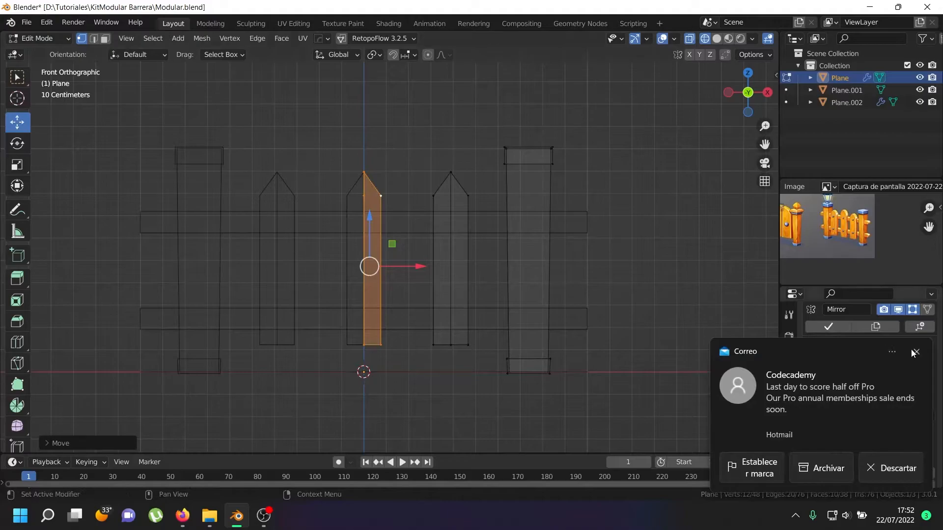
key(b)
key(b)
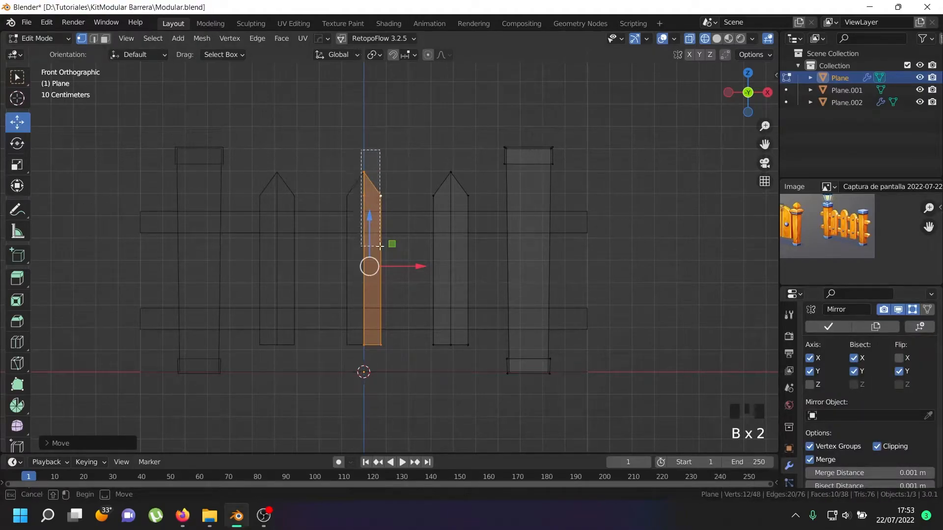
key(alt+a)
key(b)
drag(351, 142, 376, 358)
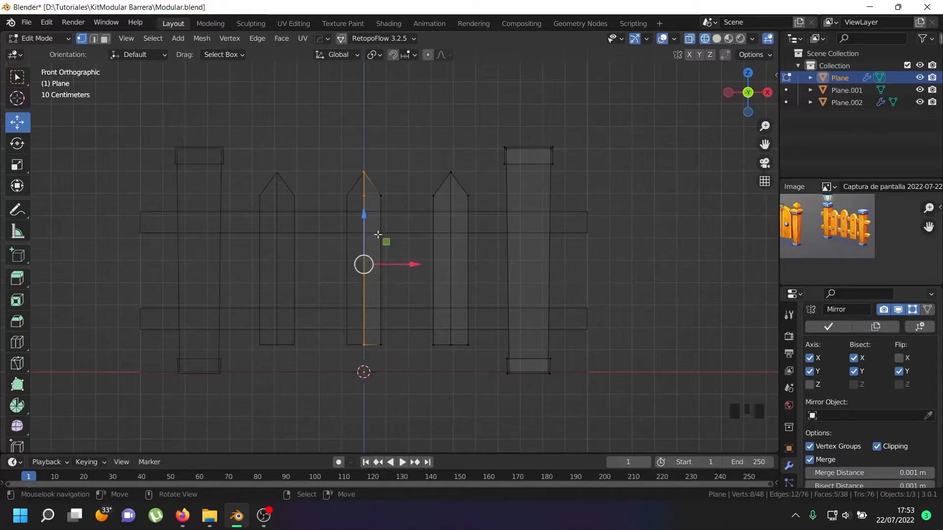
key(x)
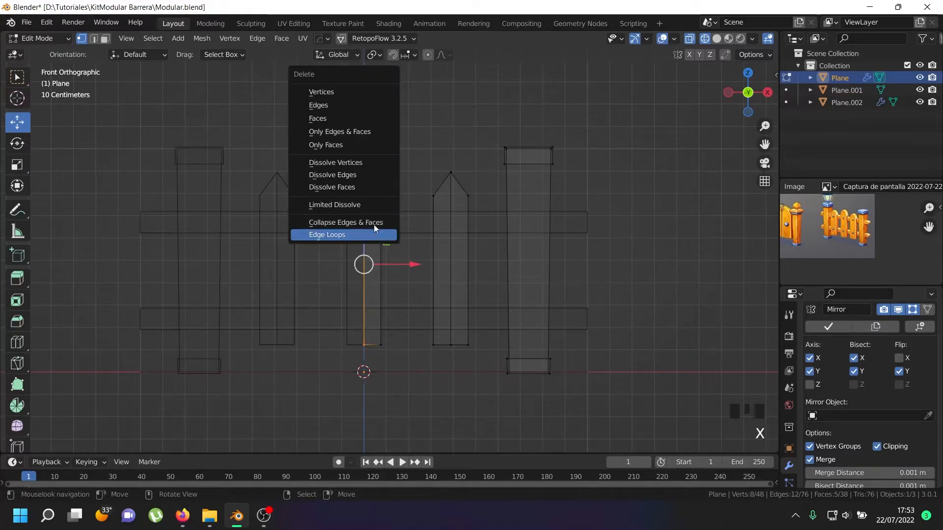
click(347, 119)
scroll(364, 181, down, 3)
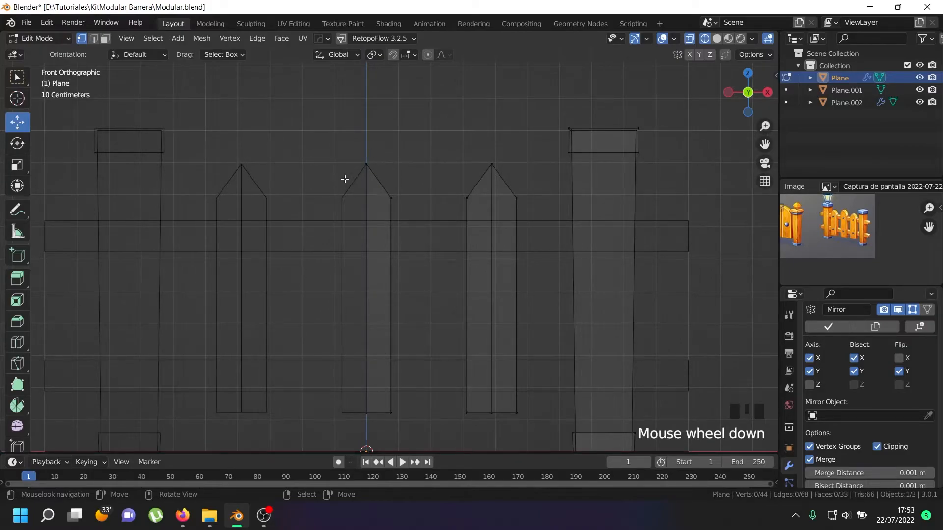
Step: Select only the upper vertices of the middle picket in wireframe, including its tip
key(a)
key(b)
key(Escape)
key(a)
key(b)
drag(314, 130, 417, 181)
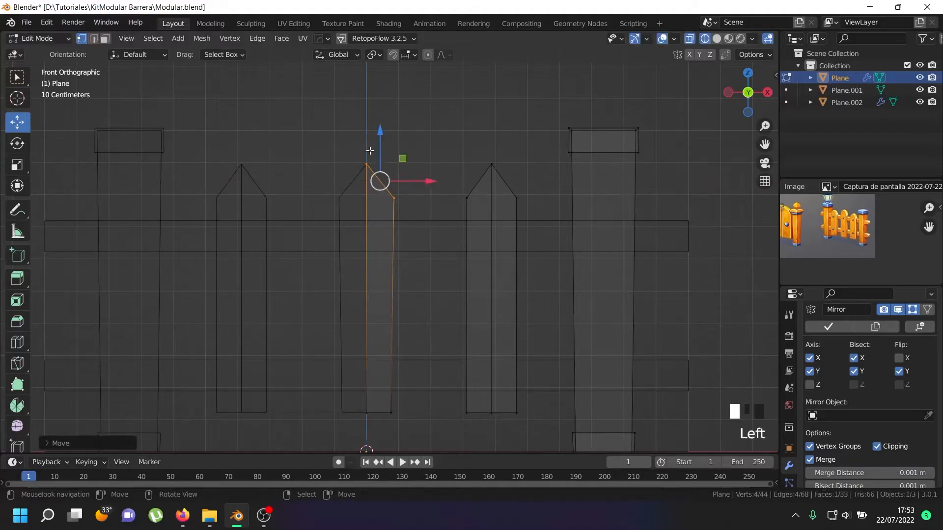
drag(377, 137, 377, 122)
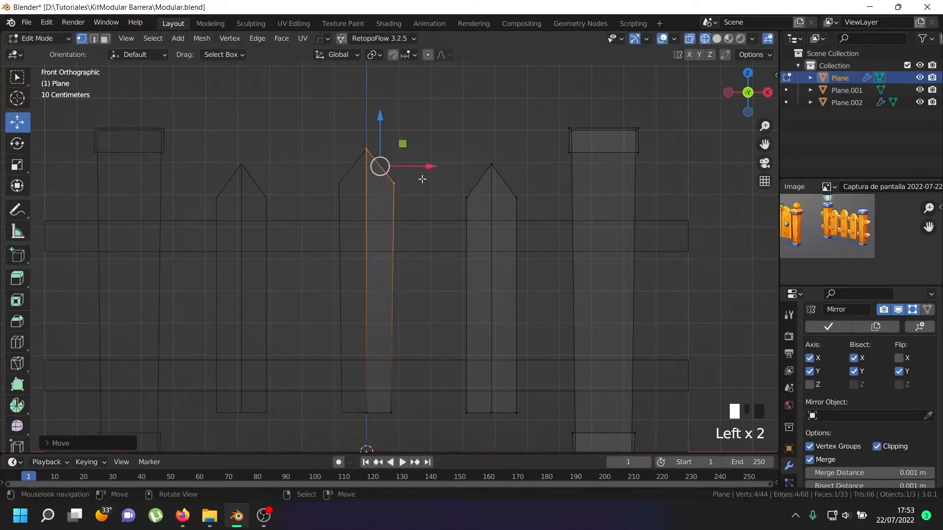
drag(424, 168, 425, 167)
key(ctrl+z)
key(ctrl+z)
key(ctrl+z)
Step: Raise the middle picket's top along Z above the side pickets, and return to solid shading and Object Mode
drag(380, 130, 395, 175)
key(shift+z)
scroll(411, 210, down, 1)
key(Tab)
middle_drag(410, 210, 391, 225)
scroll(442, 246, up, 2)
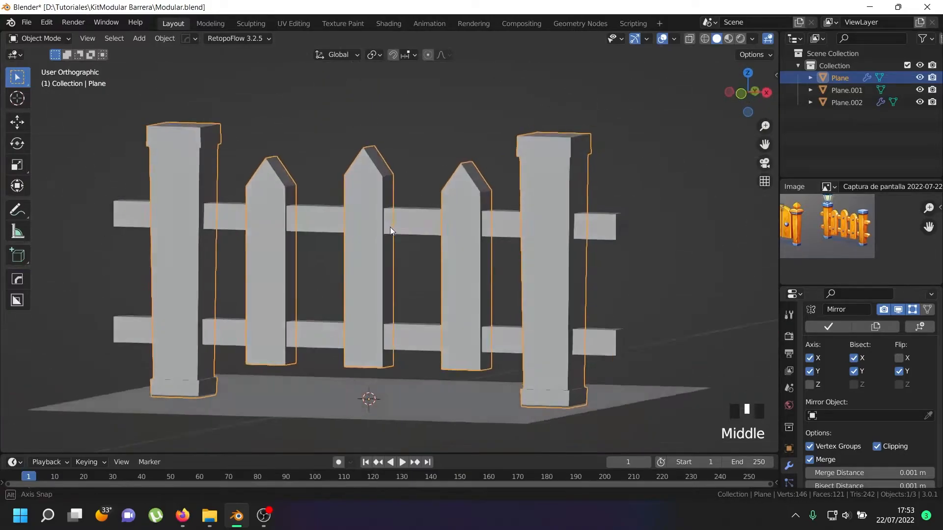
Step: Select the arrayed rails object and try to convert it to a mesh
scroll(383, 240, down, 4)
middle_drag(389, 263, 481, 265)
scroll(481, 265, up, 2)
right_click(481, 266)
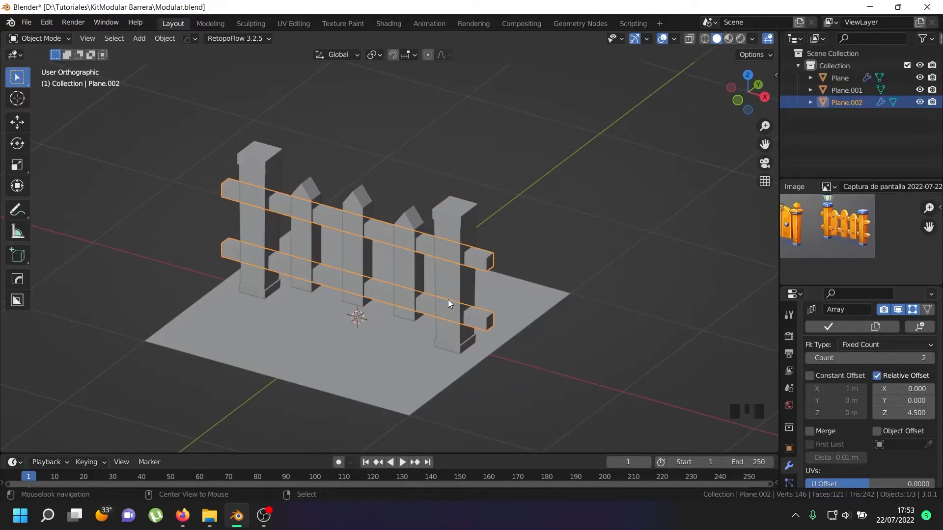
key(alt+c)
click(441, 313)
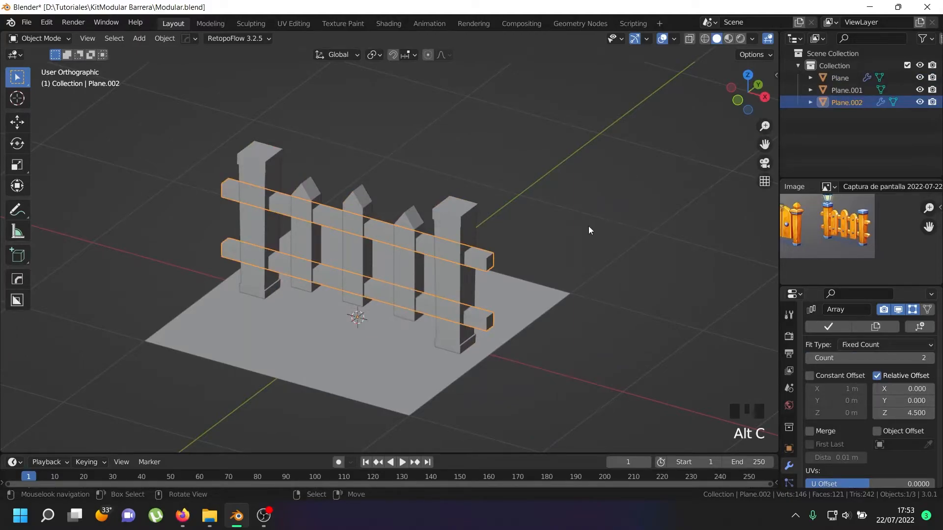
Step: Delete the two end faces of the lower rail in face selection mode and leave mesh editing
key(Tab)
scroll(491, 260, up, 5)
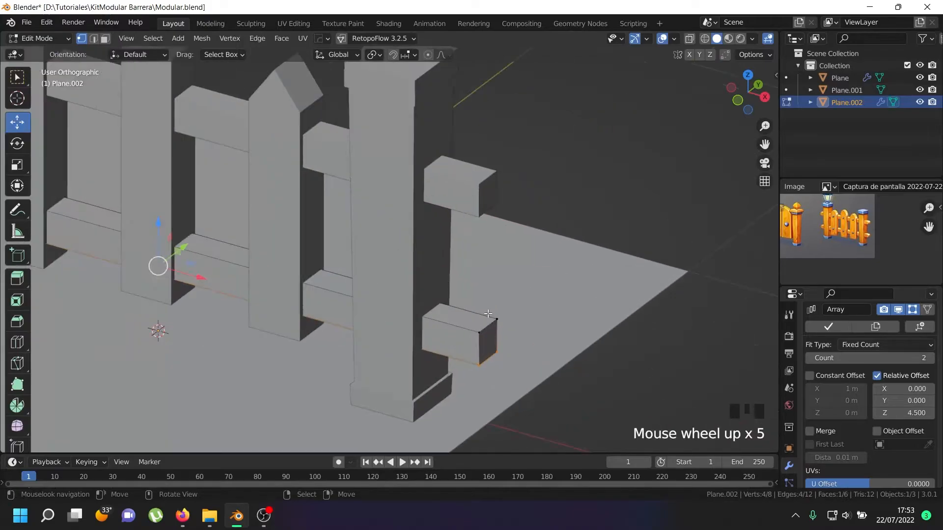
click(105, 38)
scroll(487, 343, down, 3)
middle_drag(487, 343, 354, 432)
scroll(341, 442, down, 2)
shift+right_click(341, 443)
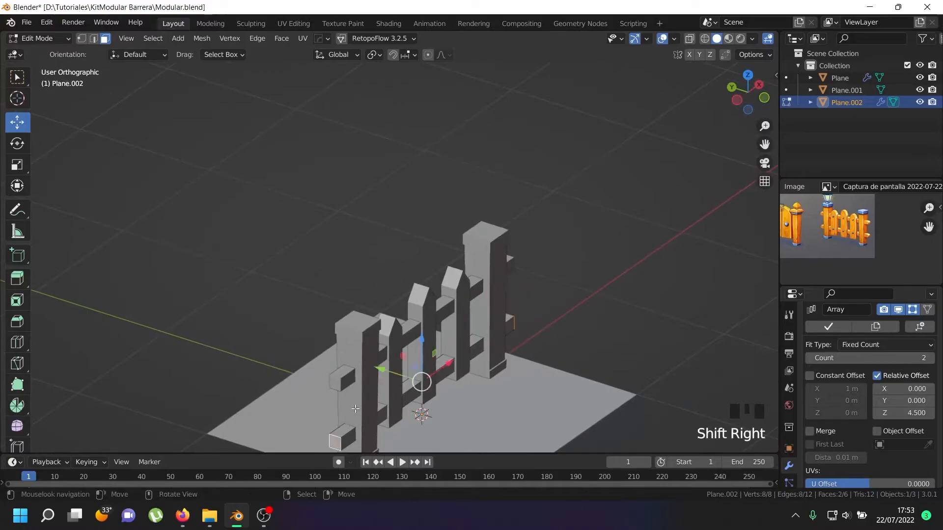
key(x)
click(320, 369)
shift+middle_drag(319, 369, 392, 294)
key(Tab)
shift+right_click(463, 207)
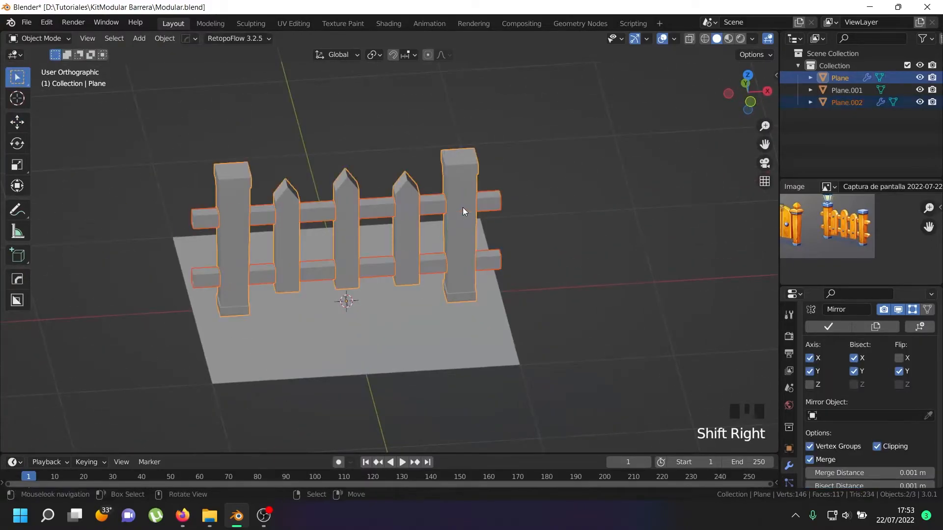
key(ctrl+j)
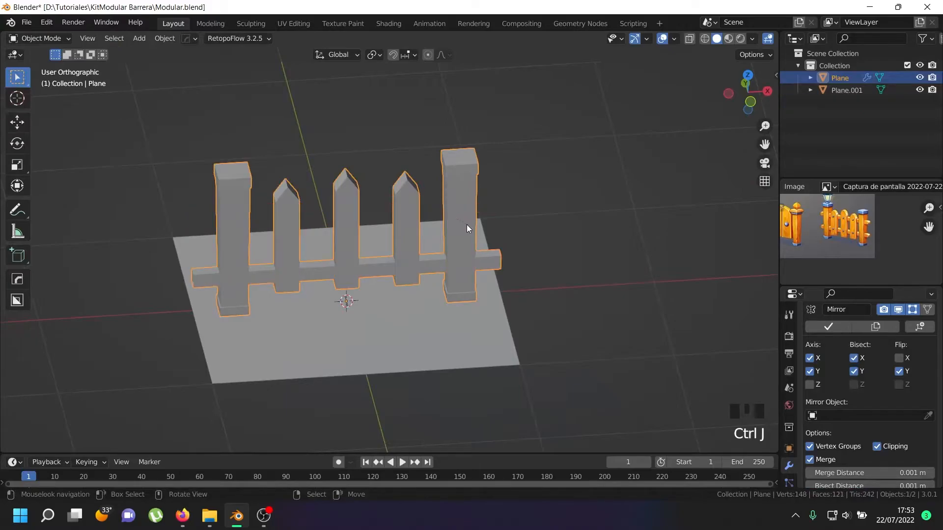
key(ctrl+z)
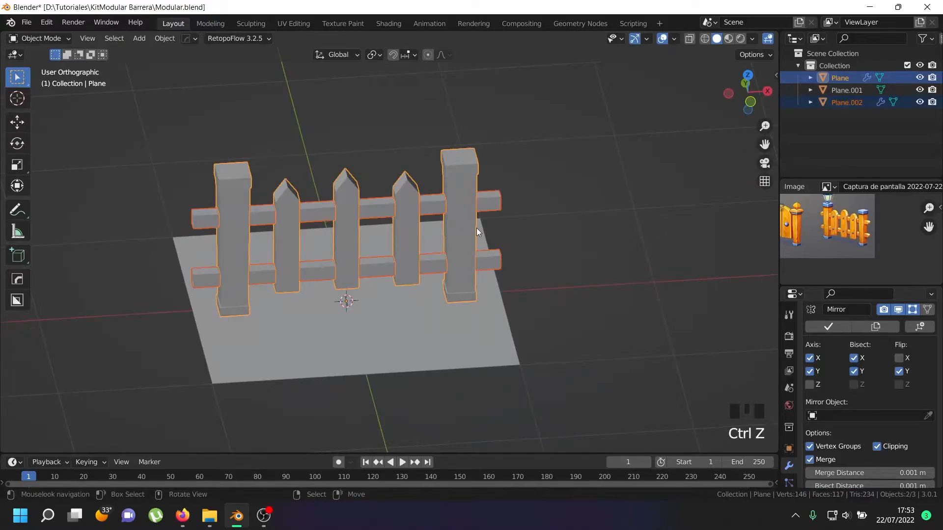
Step: Convert the arrayed rails to a mesh and join them to the mirrored posts and pickets object
right_click(493, 258)
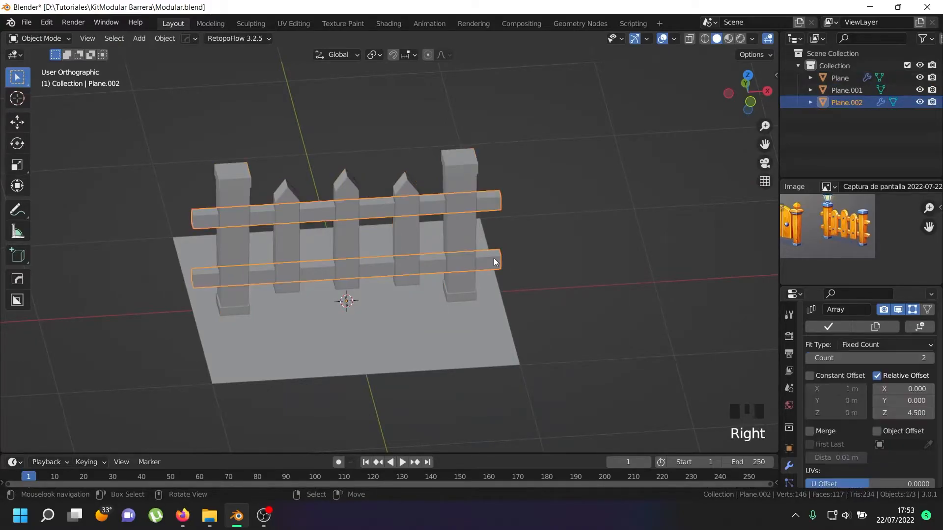
key(alt+c)
click(467, 262)
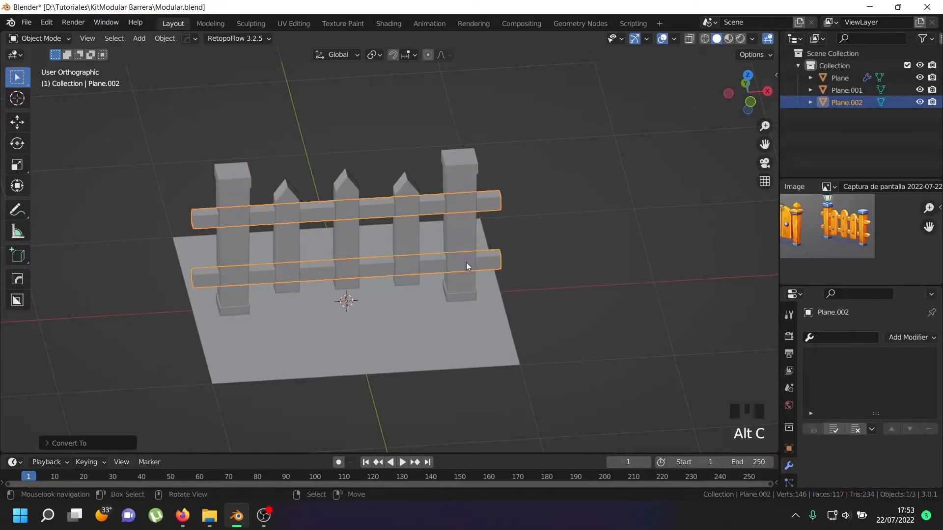
shift+right_click(458, 236)
key(ctrl+j)
Step: Hide the ground plane and select the joined fence object, checking it from the front
middle_drag(458, 236, 350, 314)
right_click(349, 314)
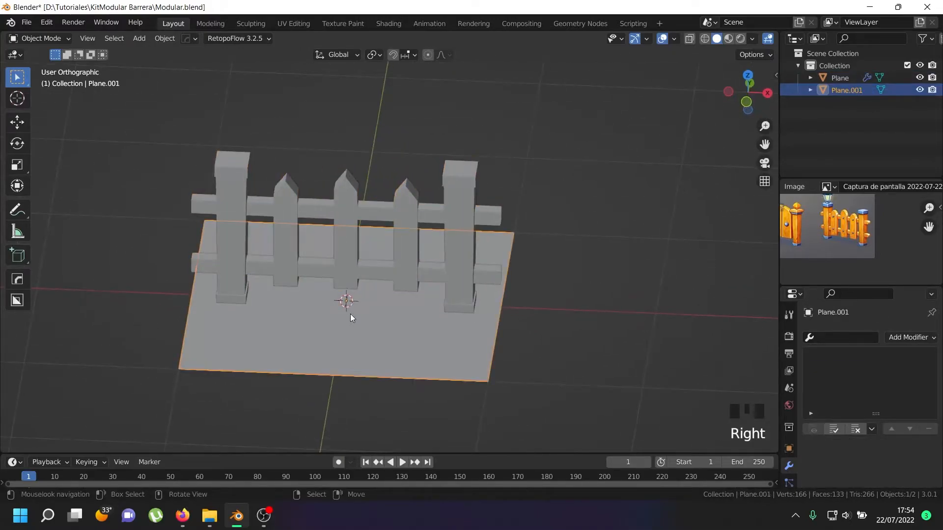
key(h)
right_click(369, 254)
key(KP_1)
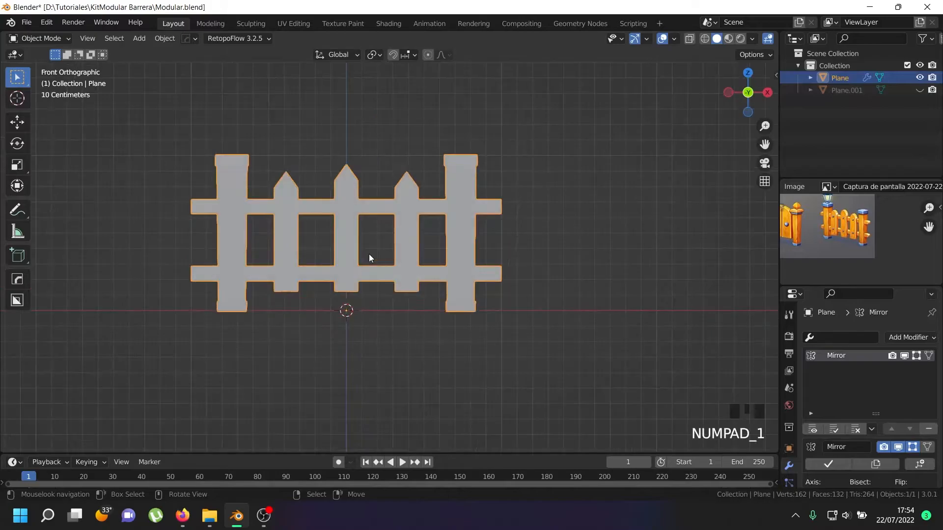
scroll(370, 258, up, 2)
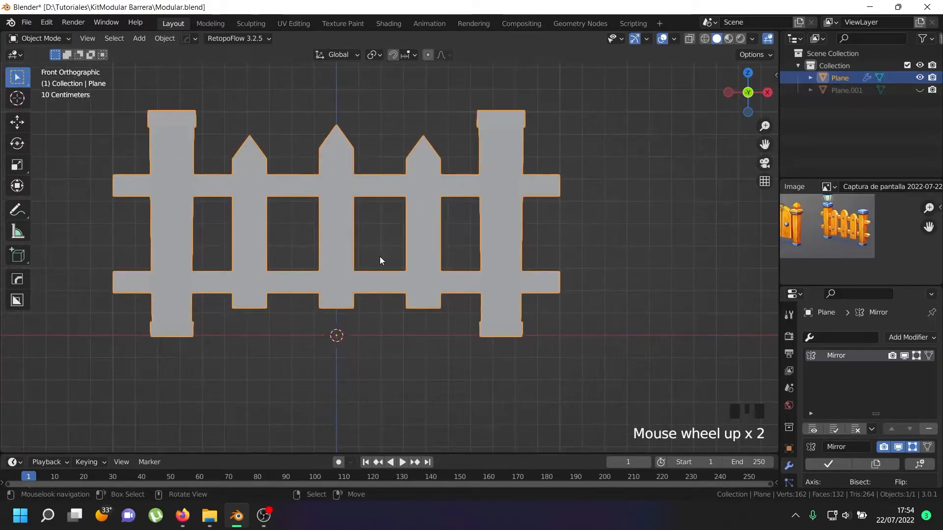
middle_drag(539, 252, 674, 356)
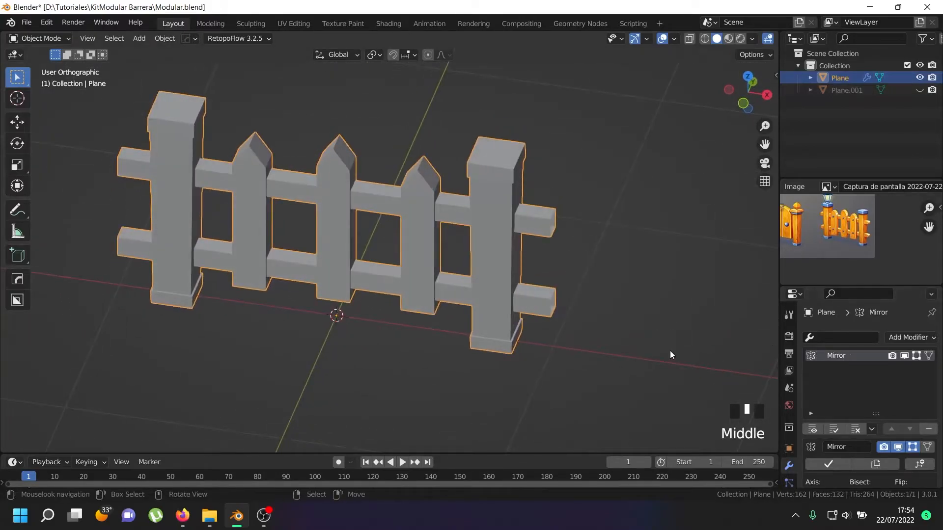
Step: Convert the mirrored fence object to a mesh and enter mesh editing
key(alt+c)
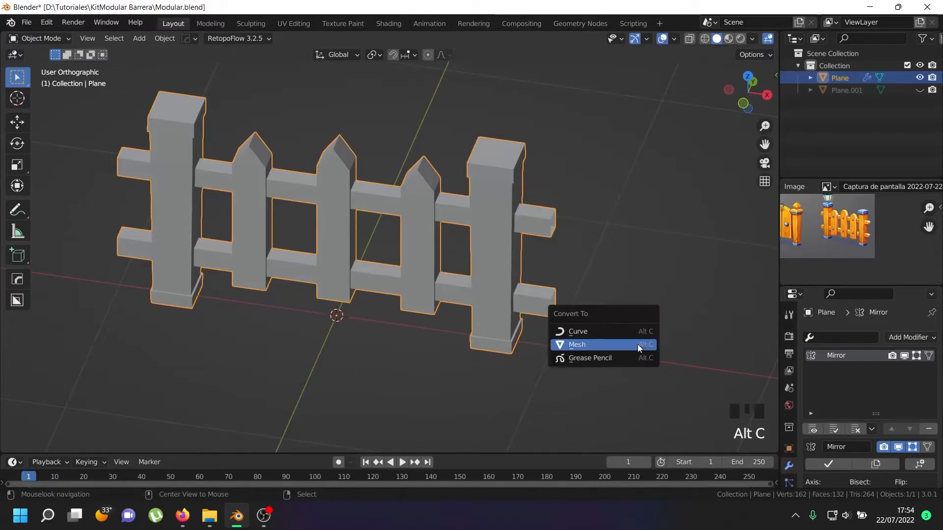
click(637, 344)
key(Tab)
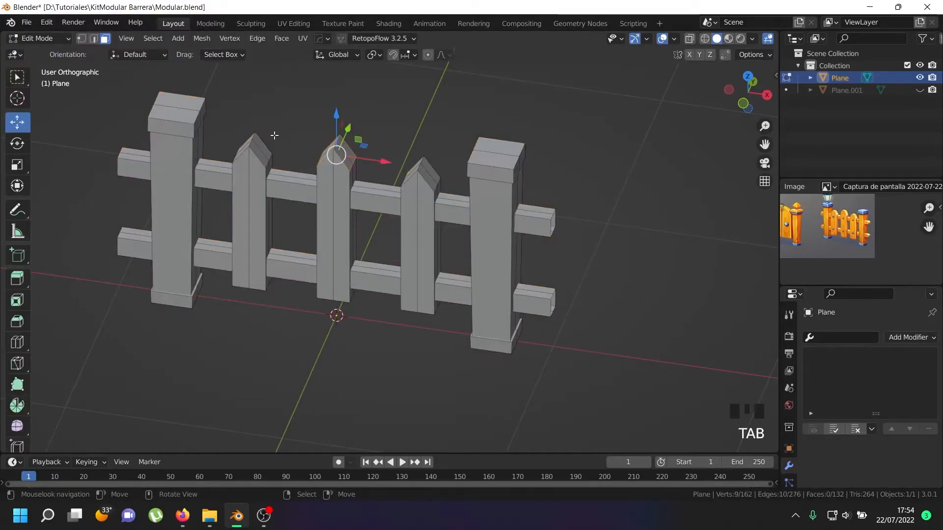
Step: Delete the mid-depth edge loops of the three pickets, both posts and both rails in edge selection mode, and leave mesh editing
scroll(274, 135, up, 5)
right_click(249, 170)
middle_drag(350, 195, 324, 206)
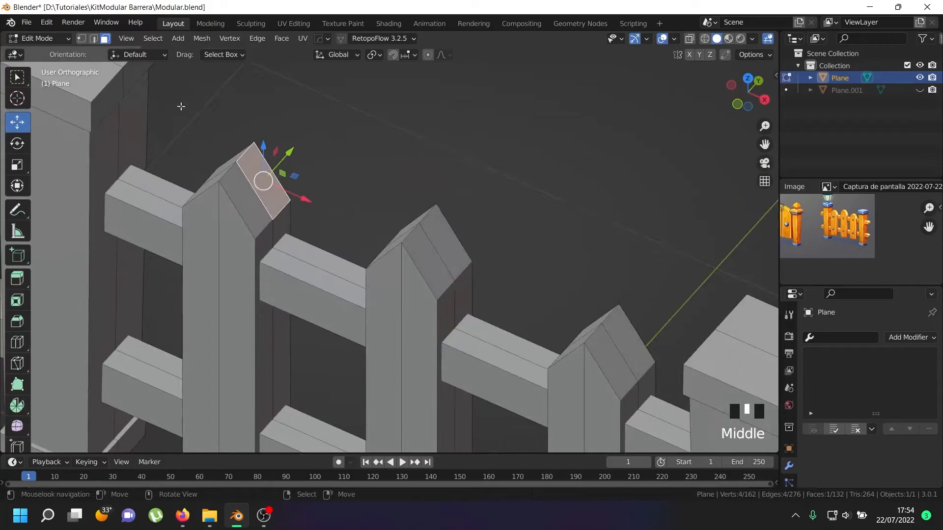
click(95, 38)
right_click(249, 168)
alt+shift+right_click(247, 172)
scroll(254, 179, down, 4)
alt+shift+right_click(343, 215)
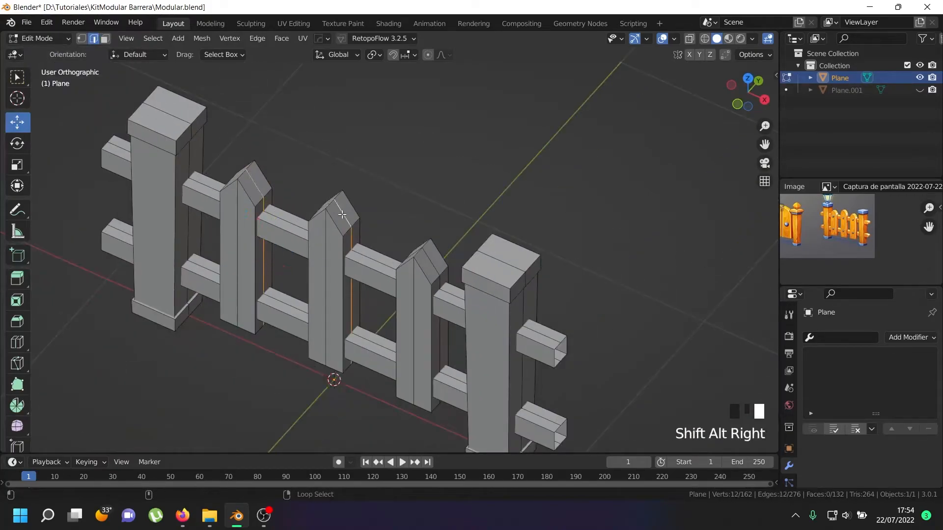
alt+shift+right_click(436, 266)
alt+shift+right_click(515, 362)
alt+shift+right_click(532, 322)
alt+shift+right_click(530, 316)
alt+shift+right_click(526, 308)
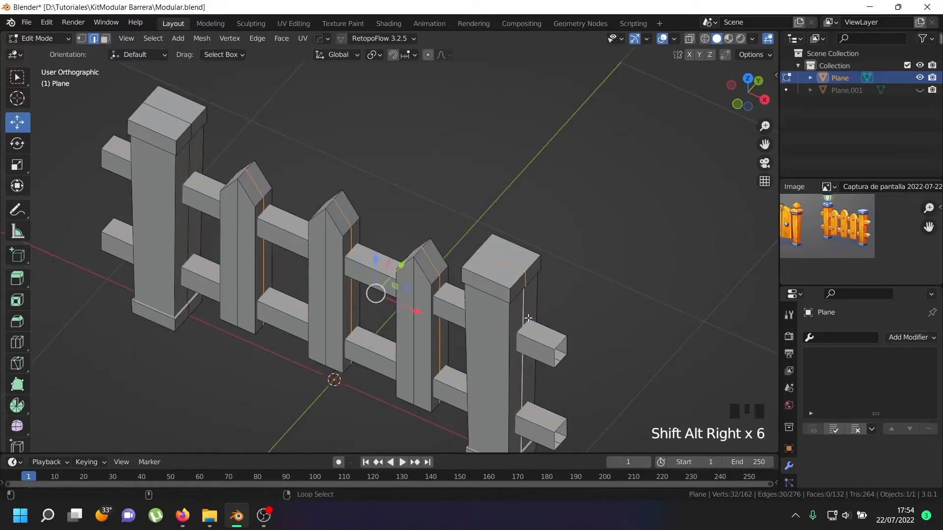
shift+middle_drag(514, 388, 511, 275)
alt+shift+right_click(518, 347)
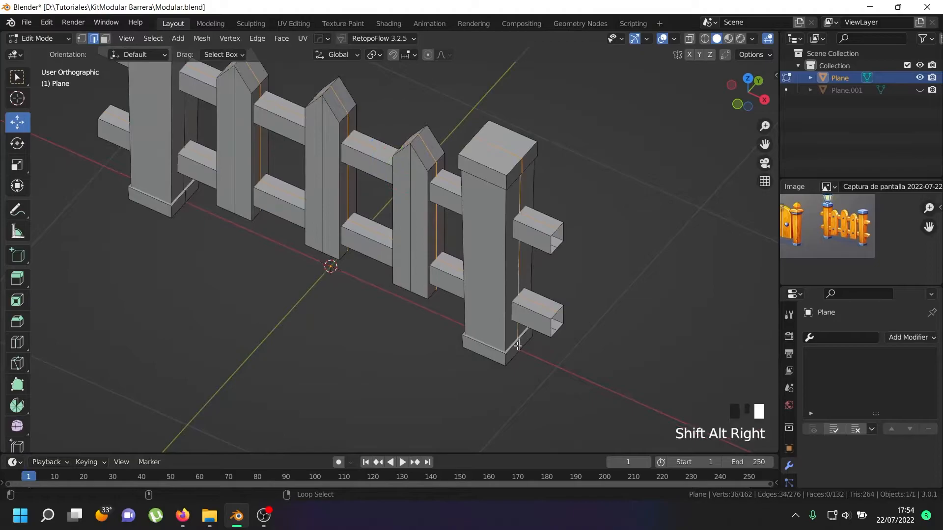
alt+shift+right_click(186, 199)
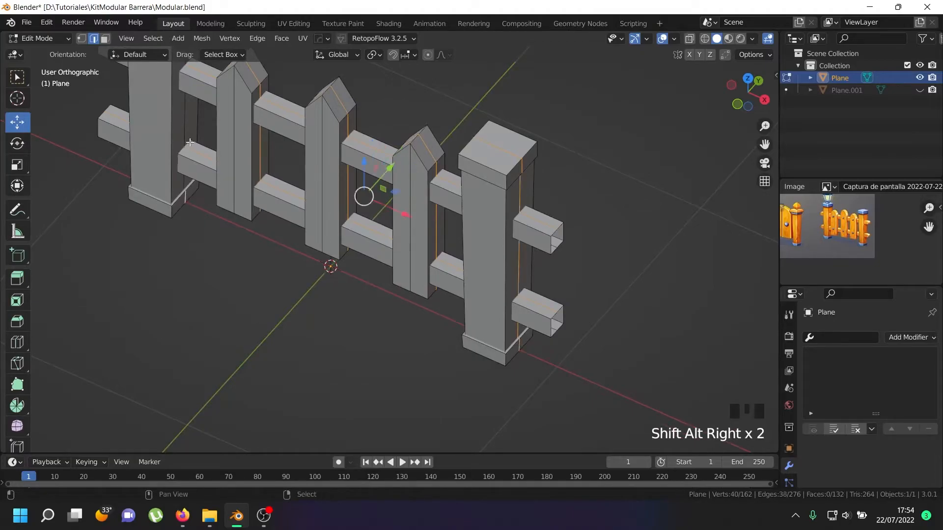
shift+middle_drag(185, 131, 248, 236)
alt+shift+right_click(247, 229)
alt+shift+right_click(232, 111)
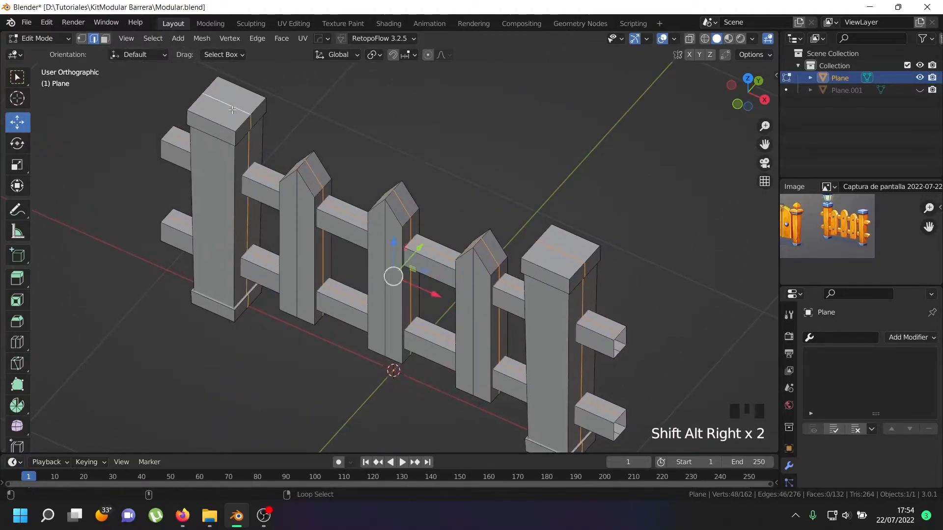
alt+shift+right_click(617, 435)
alt+shift+right_click(617, 350)
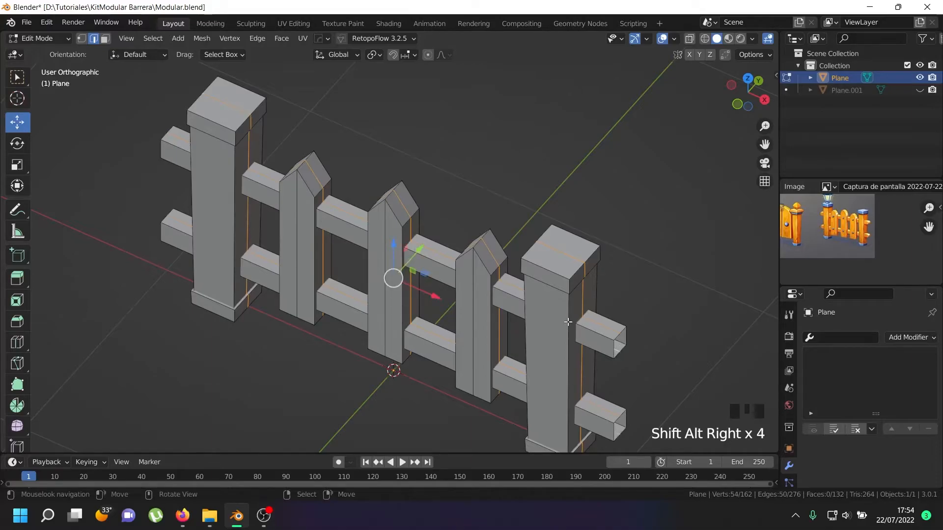
key(x)
click(513, 434)
middle_drag(491, 344, 348, 270)
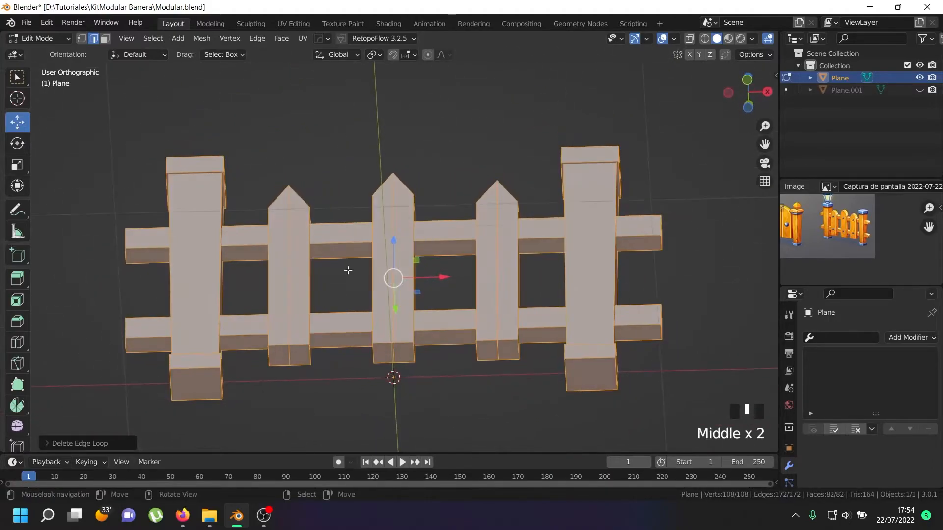
middle_drag(335, 208, 293, 246)
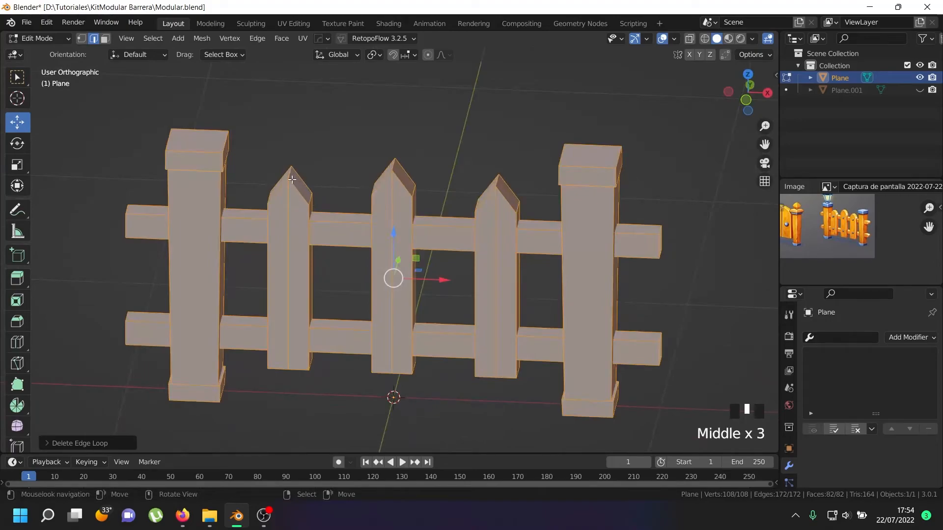
middle_drag(341, 227, 347, 246)
key(Tab)
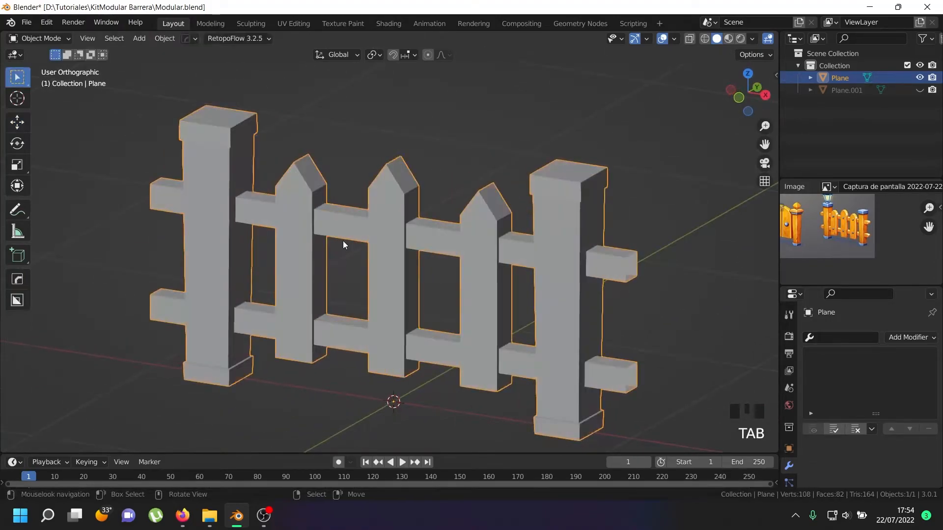
Step: Try repeating the fence with an Array modifier set to a count of 4
scroll(343, 242, down, 5)
click(920, 339)
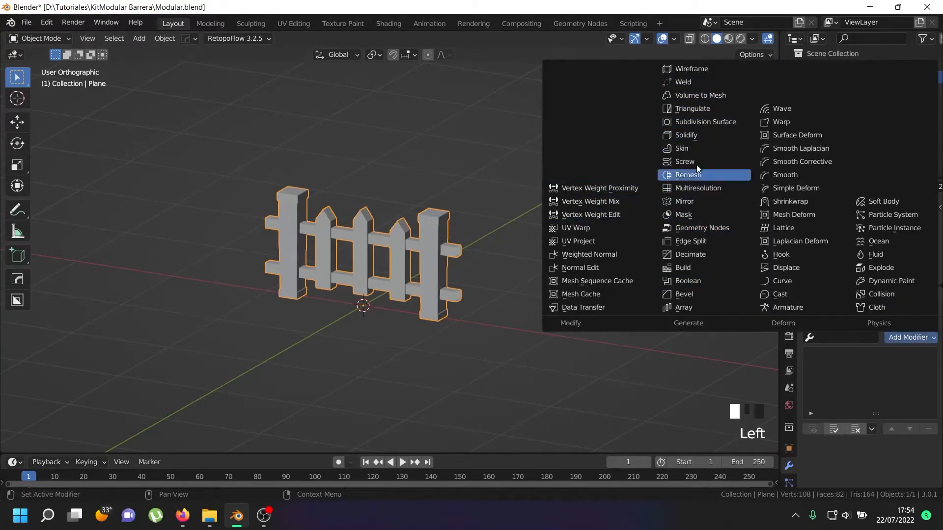
click(683, 308)
middle_drag(557, 247, 514, 232)
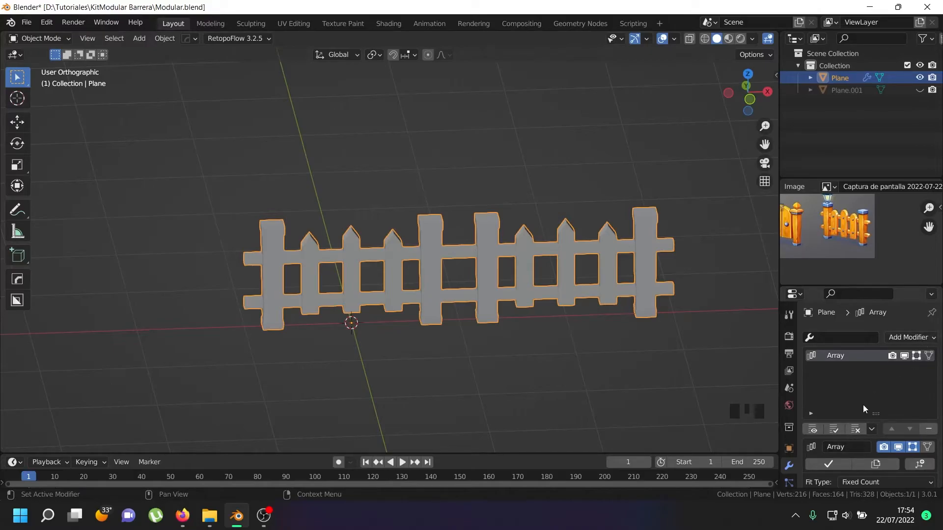
scroll(874, 441, down, 5)
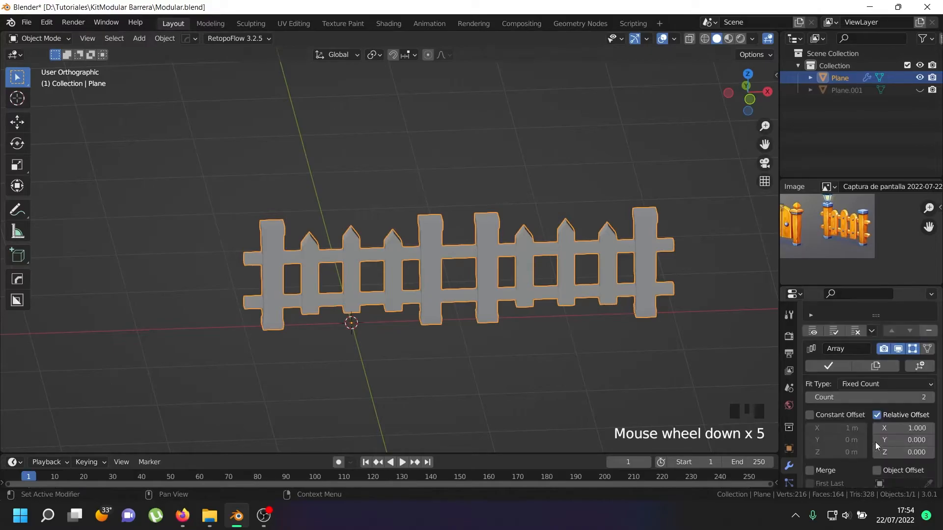
click(929, 397)
click(930, 396)
scroll(484, 319, up, 3)
scroll(559, 304, up, 3)
middle_drag(555, 311, 518, 309)
scroll(517, 309, up, 1)
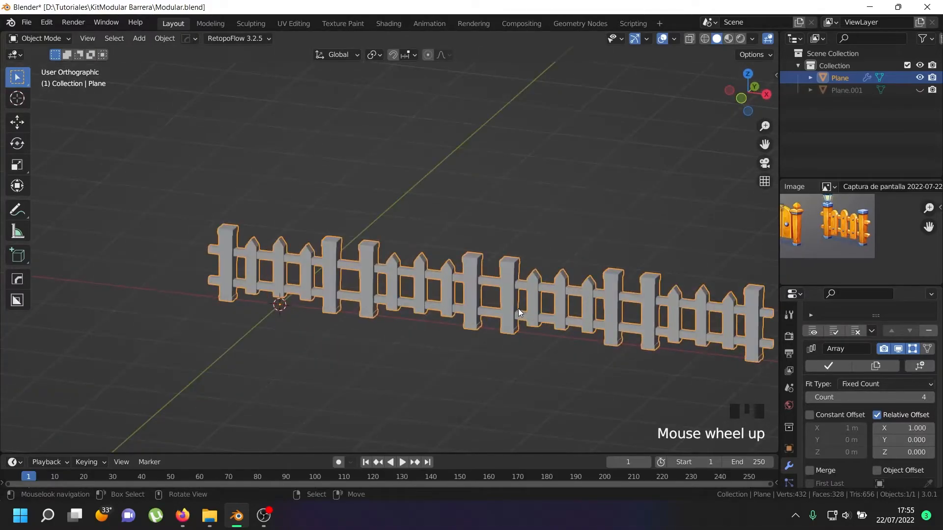
Step: Check the repeated fence from the top and front, and remove the Array modifier
key(KP_7)
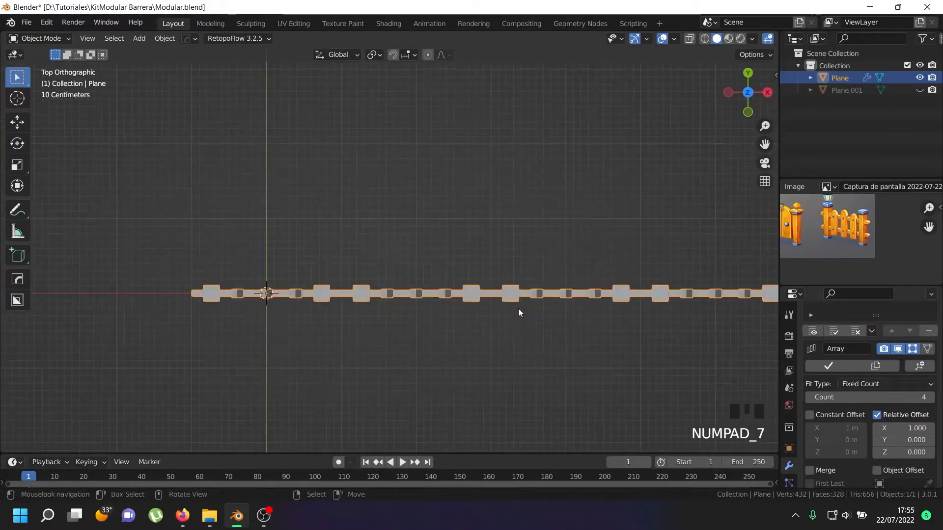
key(KP_1)
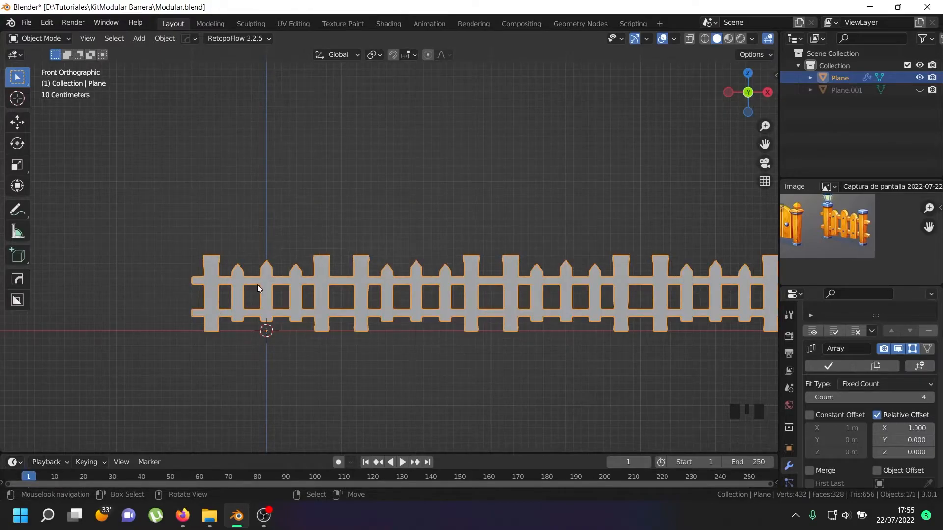
middle_drag(510, 240, 426, 305)
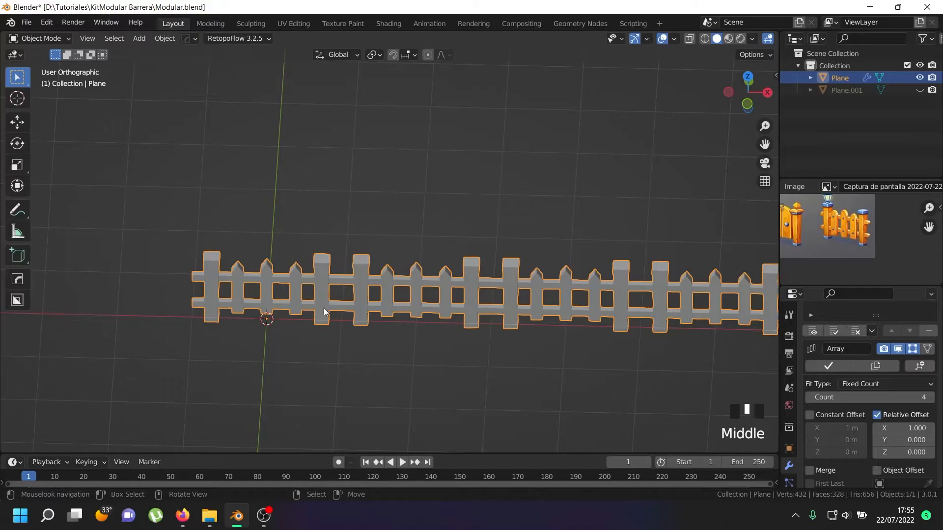
scroll(862, 314, up, 11)
scroll(863, 318, up, 4)
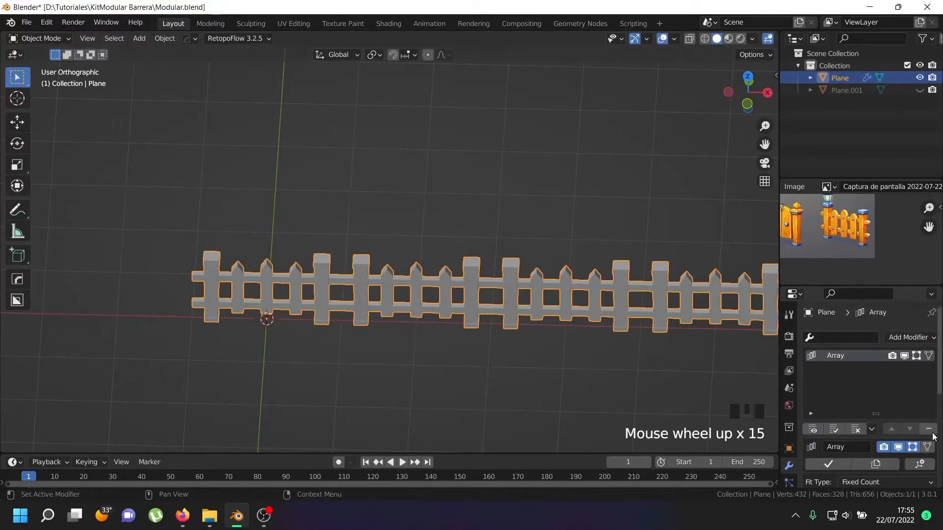
click(857, 426)
right_click(240, 267)
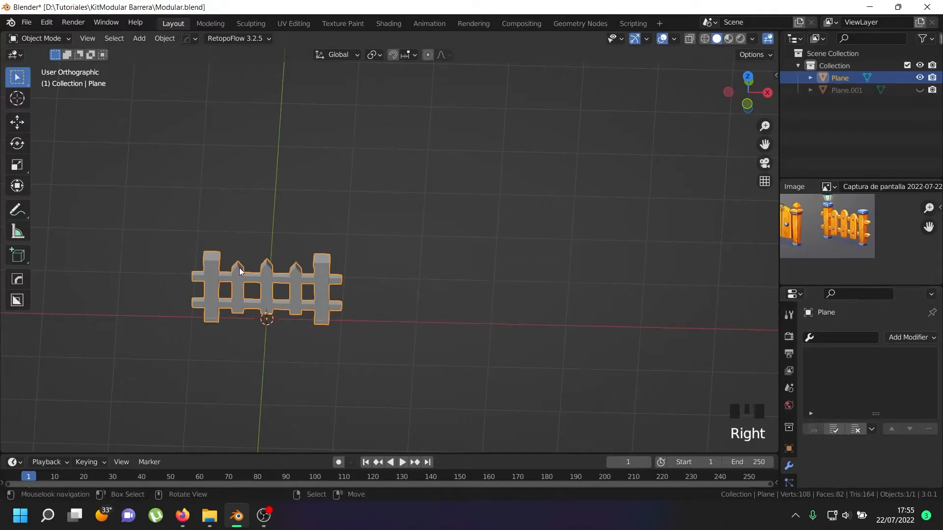
Step: In front wireframe view, knife a vertical cut through both rails between the last picket and the right post, with cut-through and Z-axis lock on
key(KP_1)
scroll(239, 271, up, 3)
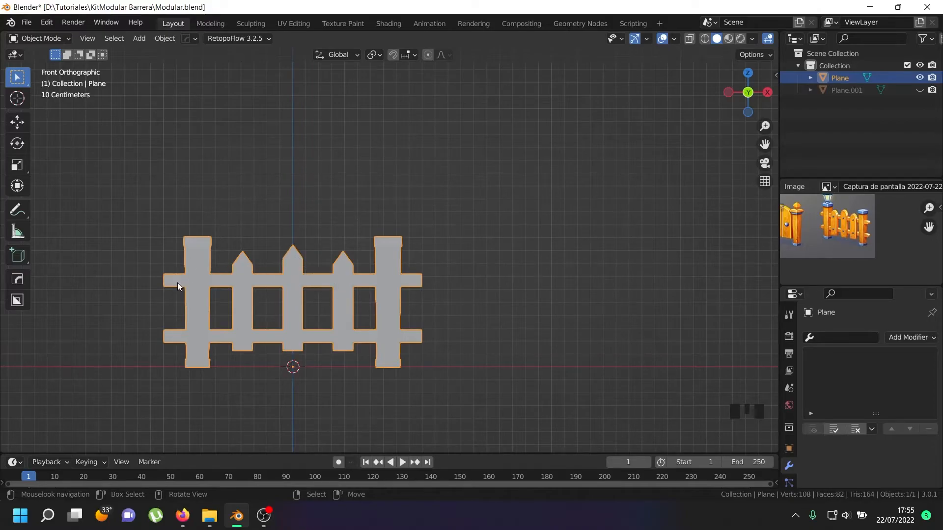
scroll(362, 268, up, 3)
scroll(369, 269, down, 1)
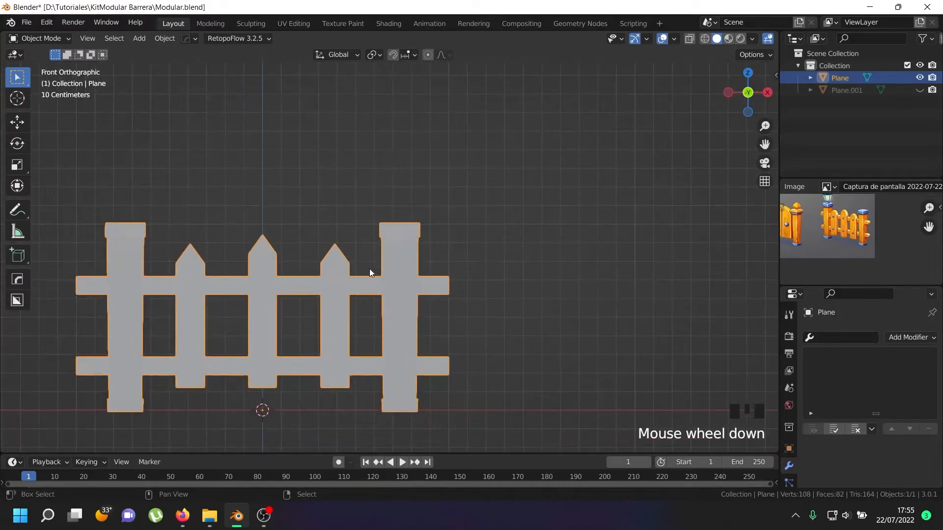
shift+middle_drag(369, 269, 402, 264)
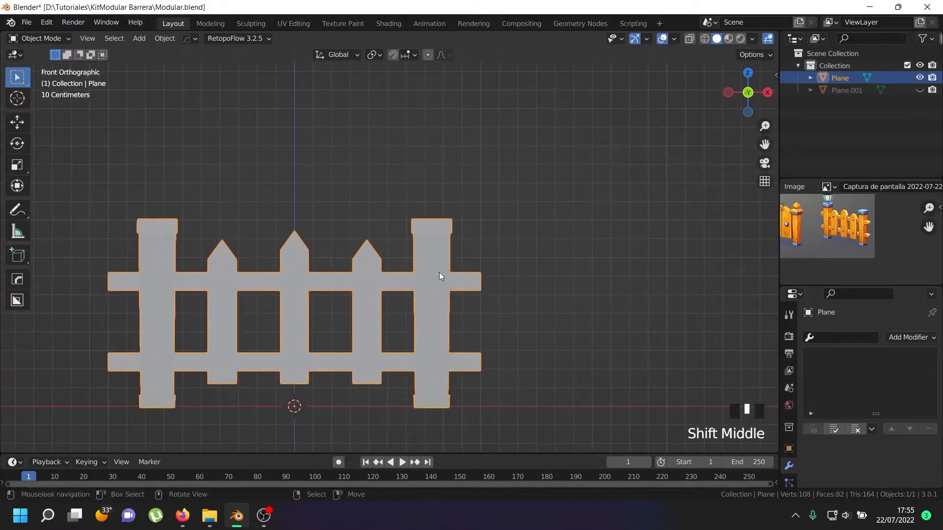
key(z)
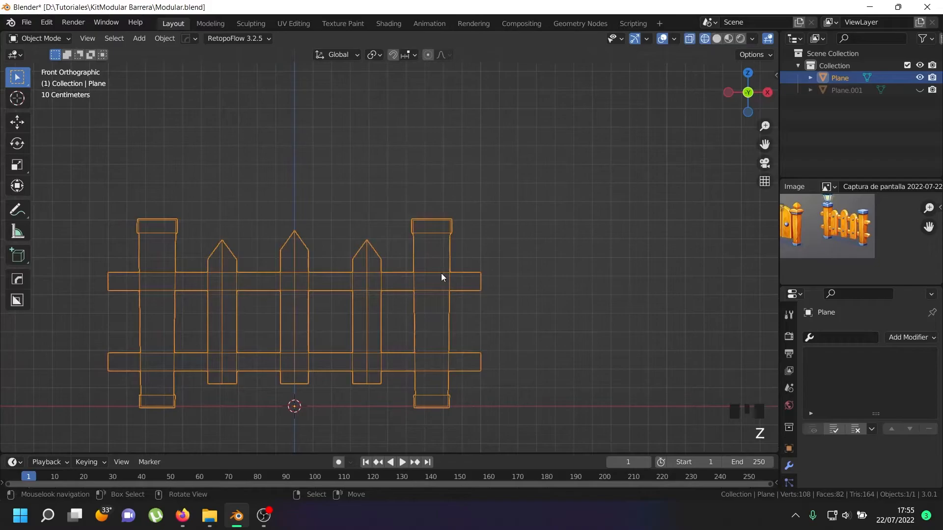
key(Tab)
key(alt+a)
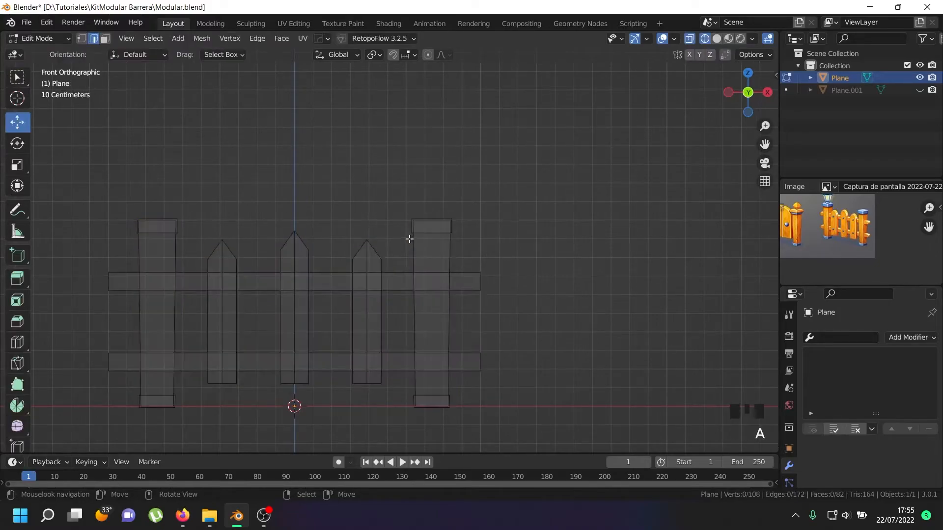
key(k)
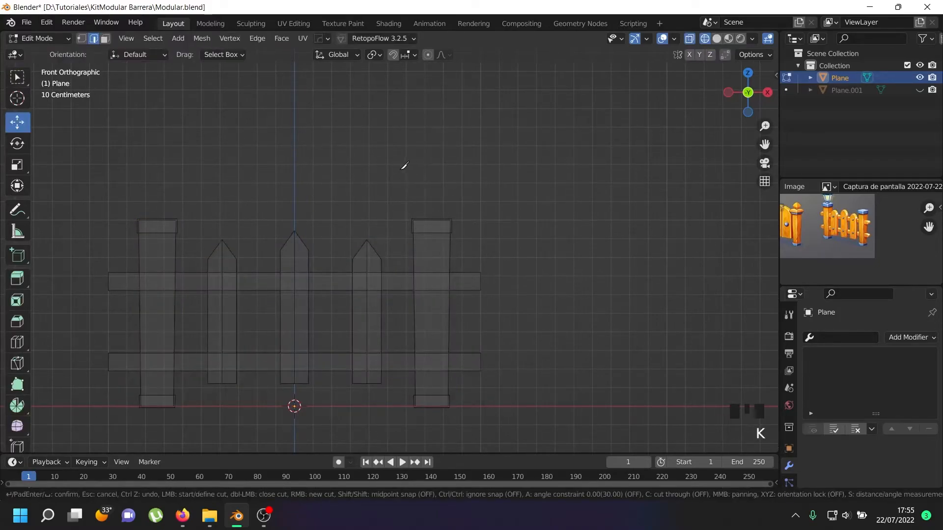
key(c)
key(z)
click(398, 171)
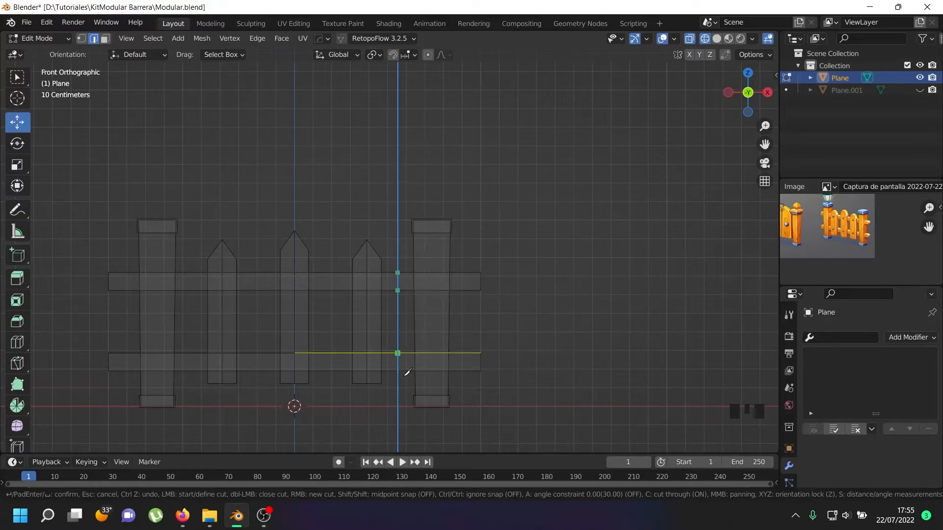
click(403, 410)
key(Return)
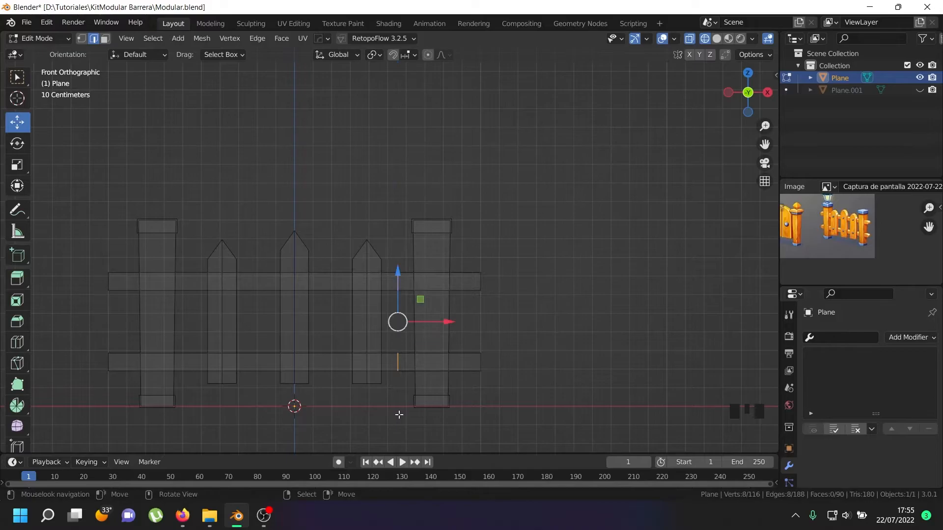
Step: Delete the right post together with the rail sections beyond the cut, and return to solid shading
key(a)
key(a)
key(b)
drag(539, 128, 394, 464)
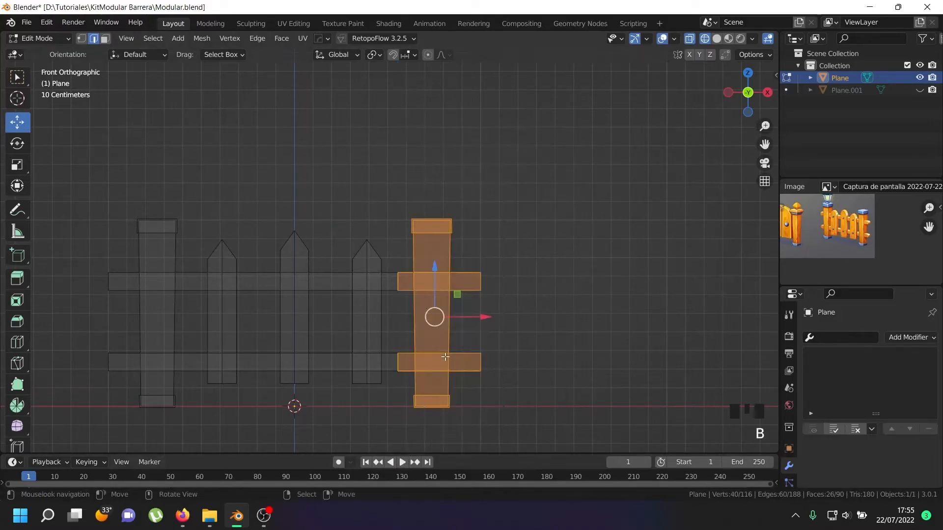
key(x)
click(427, 219)
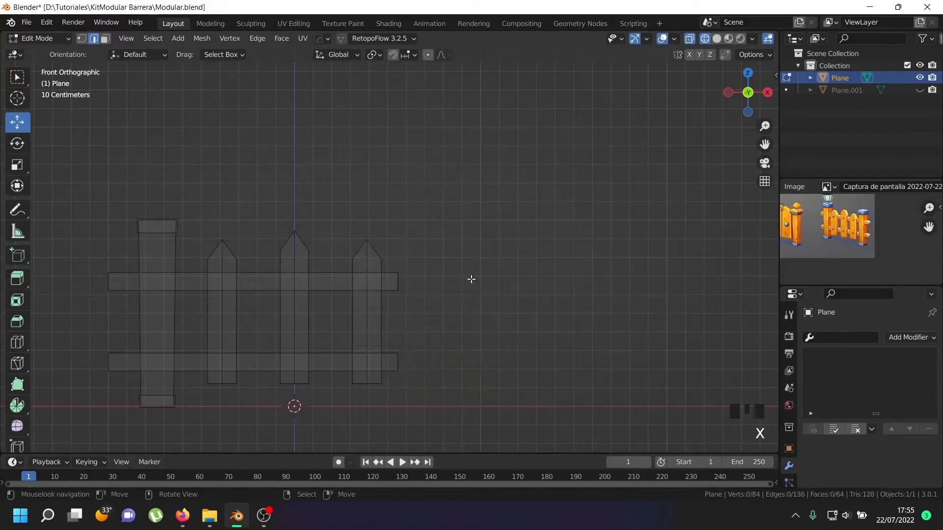
key(z)
click(592, 304)
Step: Add an Array modifier to the trimmed one-post fence module and leave mesh editing
click(911, 337)
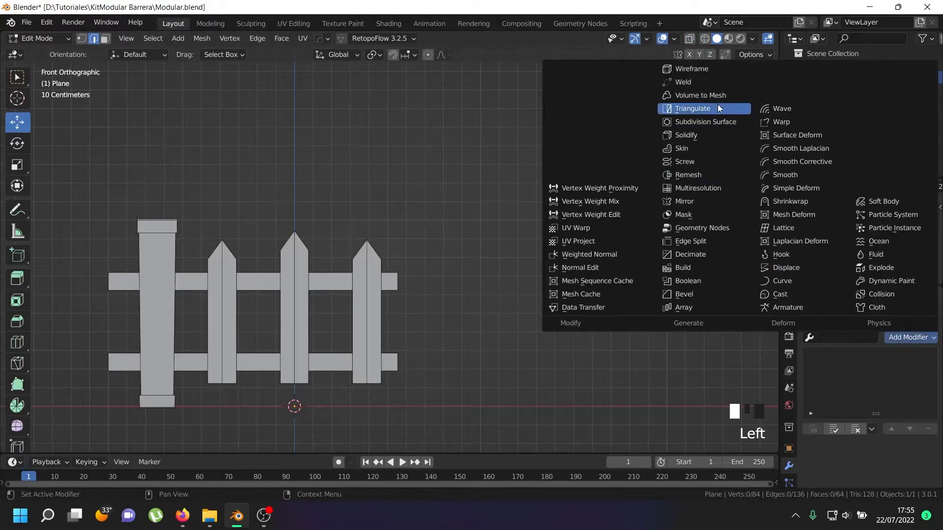
click(682, 308)
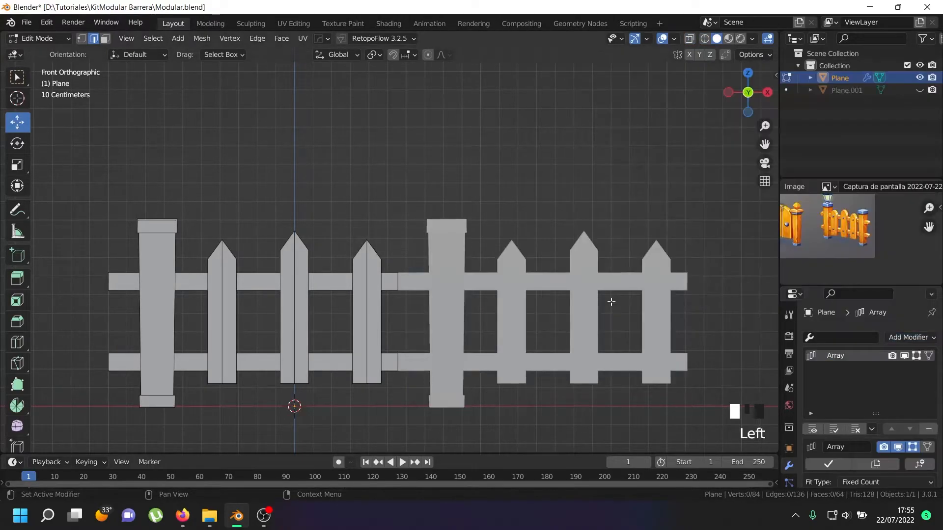
scroll(508, 294, down, 2)
key(Tab)
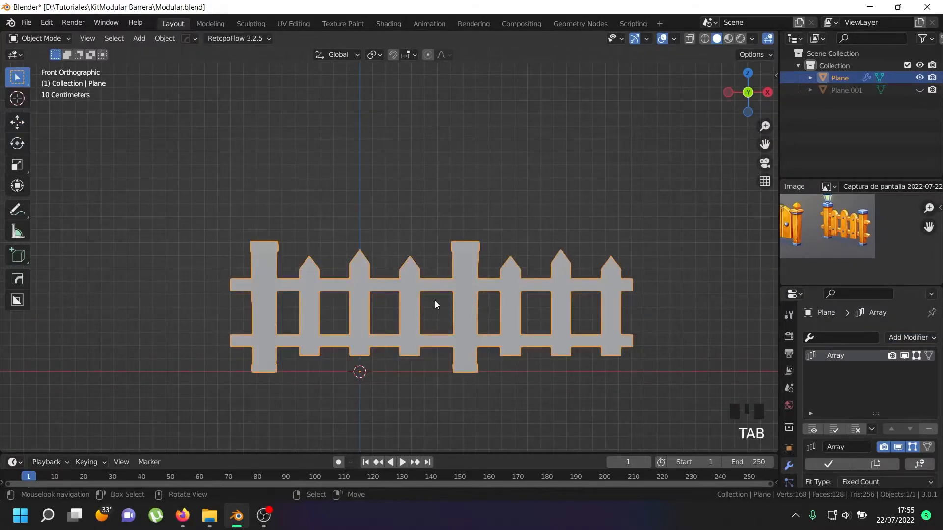
Step: Shorten both rails by moving their left end edge loops along X toward the post, and check the spacing of the repeated module
key(Tab)
scroll(401, 300, up, 3)
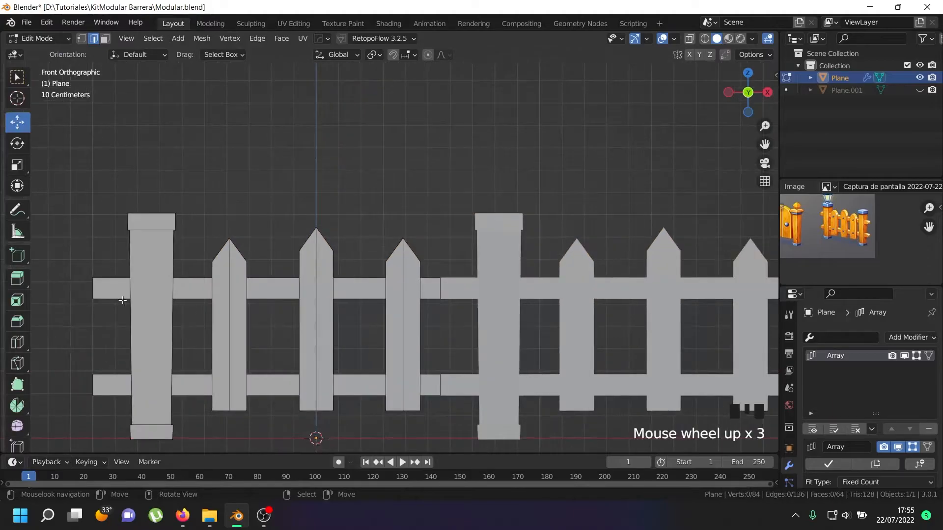
right_click(91, 288)
alt+shift+right_click(91, 288)
alt+shift+right_click(91, 288)
alt+shift+right_click(91, 289)
alt+shift+right_click(93, 387)
drag(146, 335, 161, 334)
scroll(540, 286, down, 2)
key(z)
key(z)
key(Tab)
middle_drag(491, 244, 473, 311)
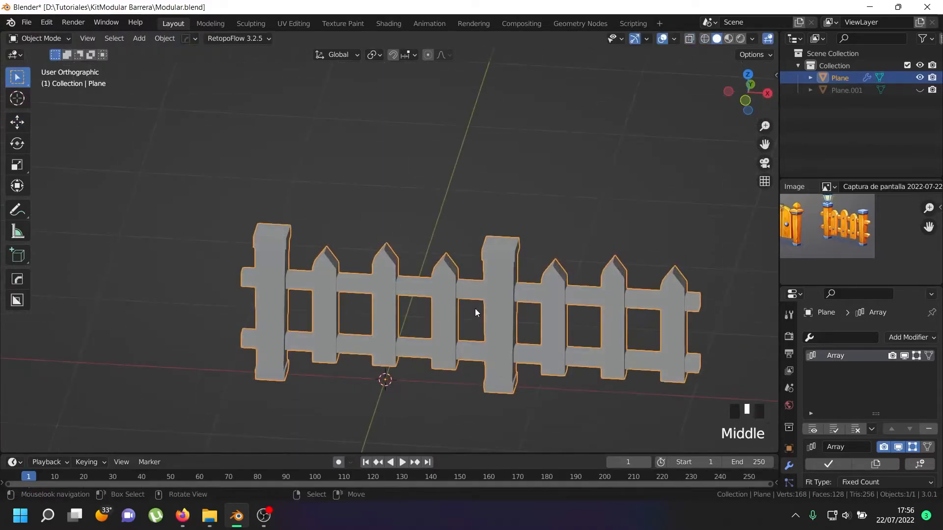
scroll(646, 298, down, 4)
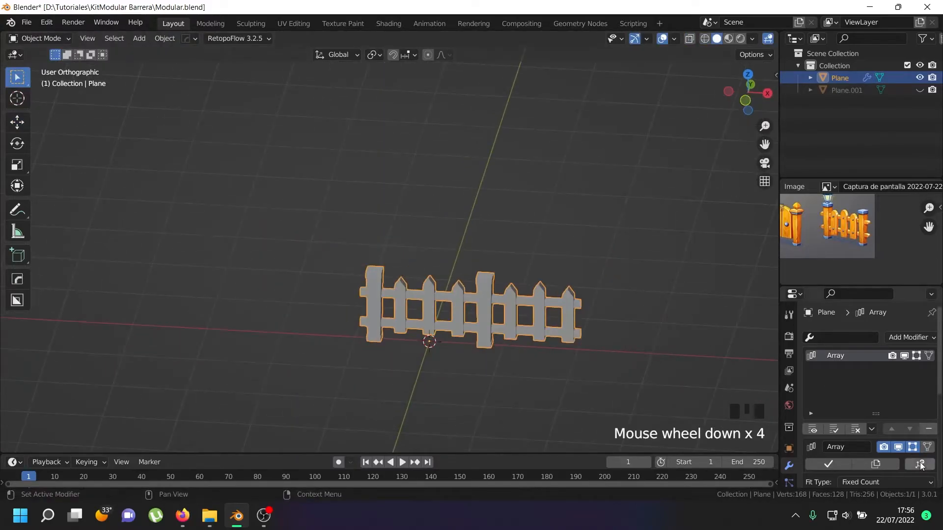
Step: Raise the Array modifier's count to 5 and check the row of repeated fence modules
scroll(894, 403, up, 2)
scroll(894, 406, down, 5)
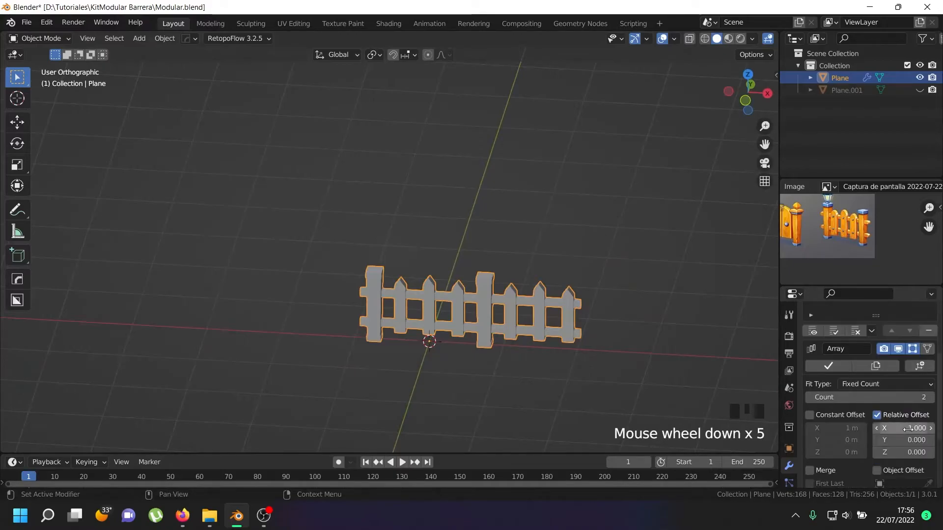
click(930, 397)
click(930, 397)
click(930, 397)
scroll(509, 309, down, 4)
scroll(509, 308, down, 1)
mouse_move(509, 308)
middle_down()
mouse_move(586, 234)
mouse_move(511, 315)
middle_up()
scroll(448, 313, up, 6)
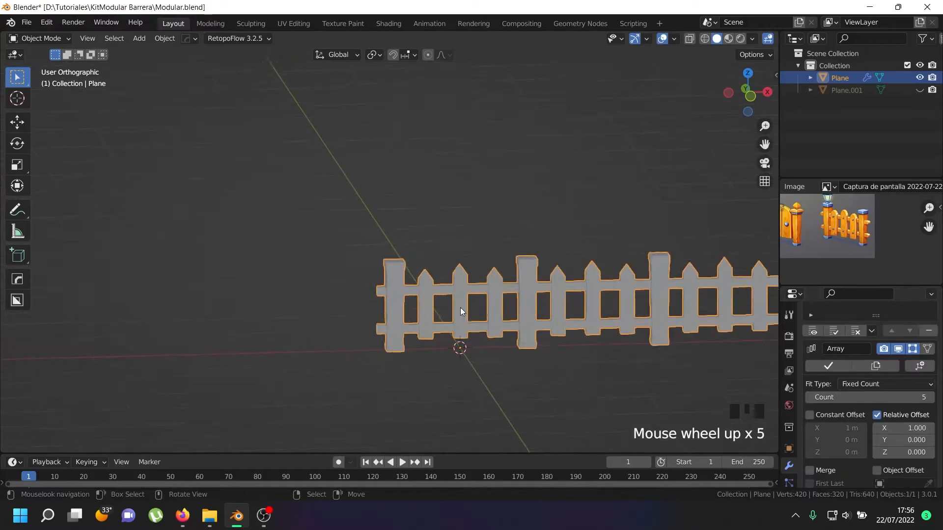
scroll(544, 323, down, 2)
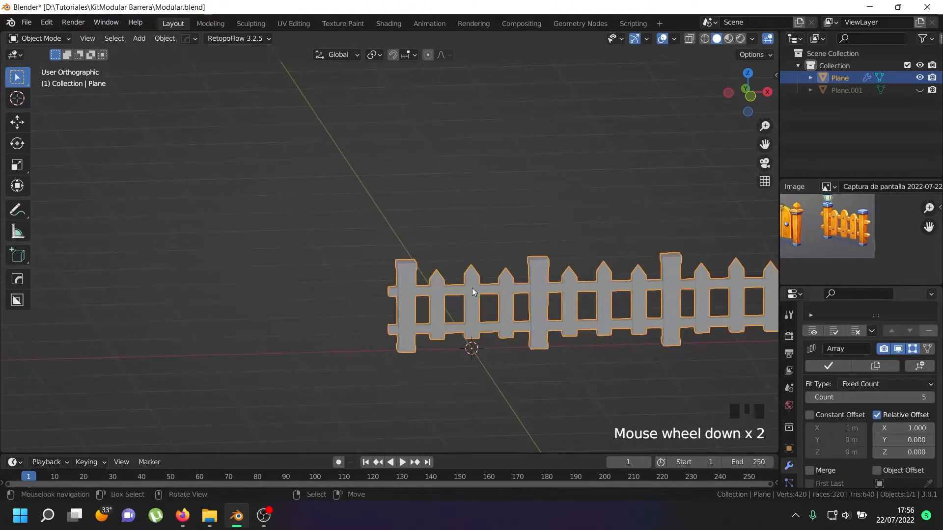
Step: Enter mesh editing on the fence module and examine the rails from above and from the front
middle_drag(499, 289, 555, 409)
key(Tab)
scroll(478, 280, up, 4)
scroll(478, 280, up, 3)
scroll(478, 280, down, 4)
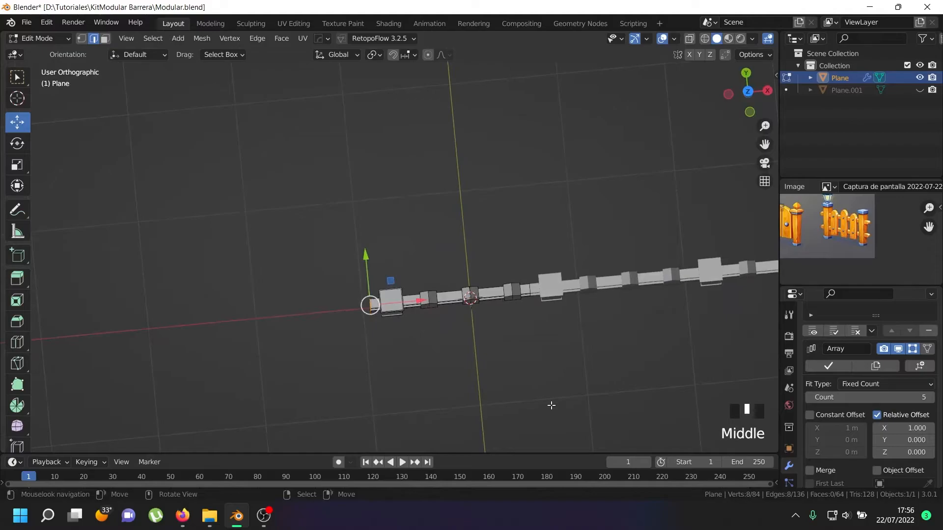
scroll(610, 259, down, 4)
middle_drag(591, 337, 558, 276)
scroll(540, 303, up, 2)
scroll(541, 303, up, 3)
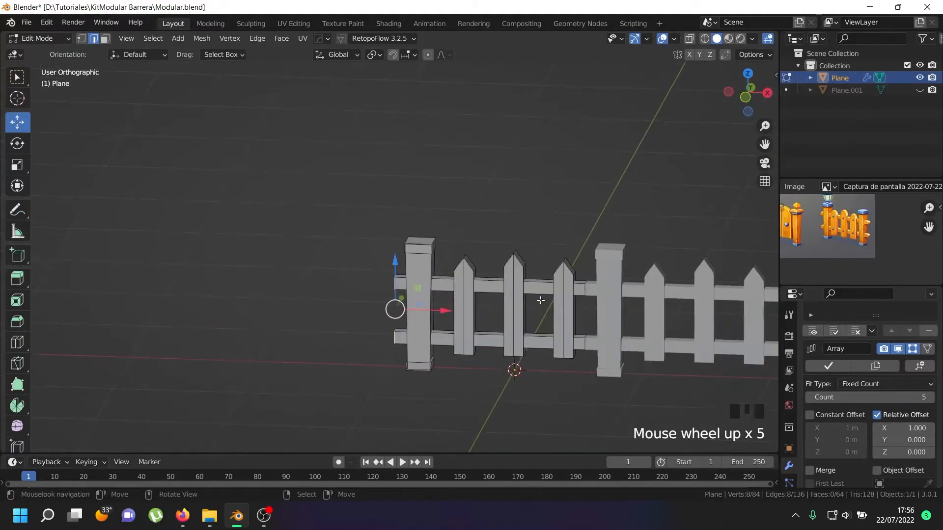
scroll(539, 301, down, 1)
scroll(537, 295, up, 2)
scroll(533, 289, up, 2)
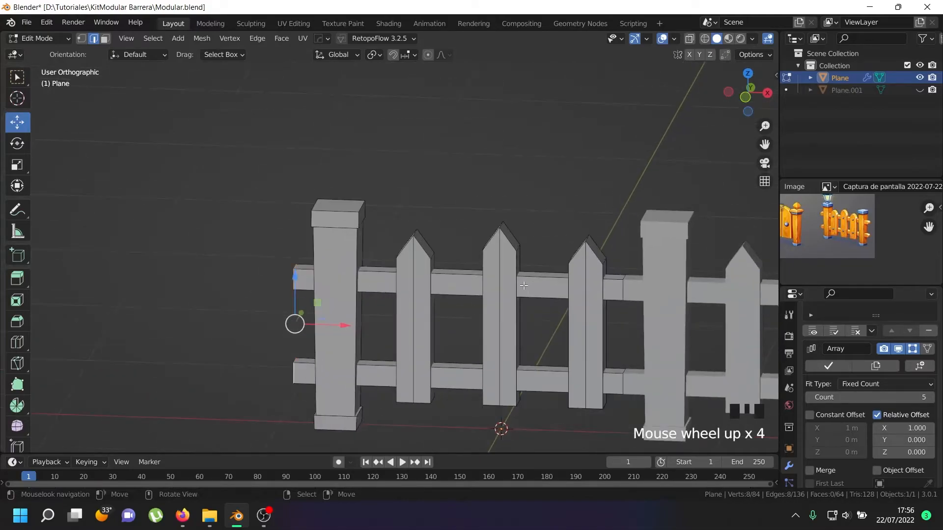
key(ctrl+r)
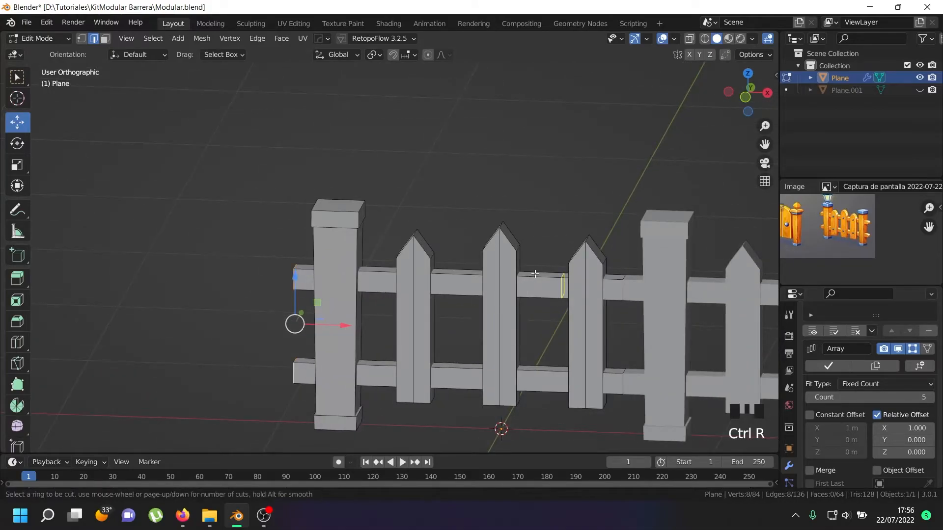
key(ctrl+r)
scroll(459, 281, down, 4)
middle_drag(469, 234, 487, 232)
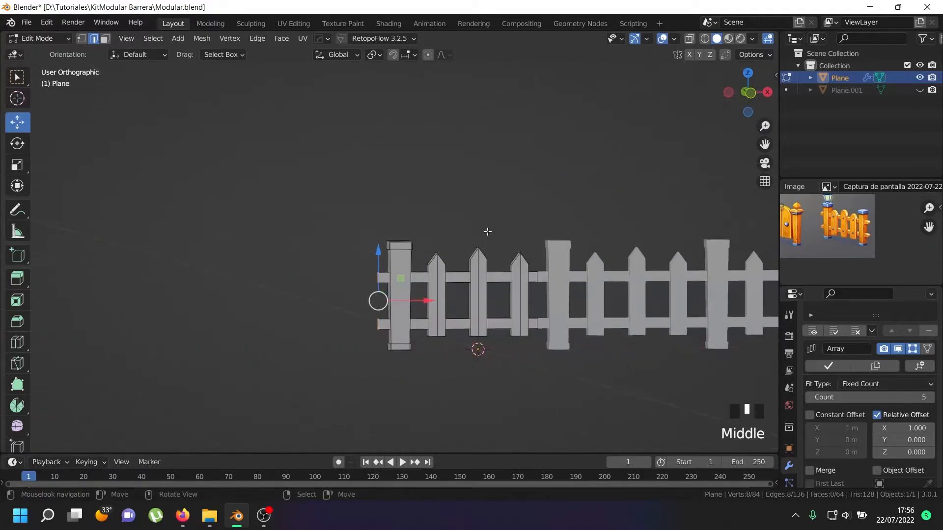
middle_drag(487, 322, 457, 379)
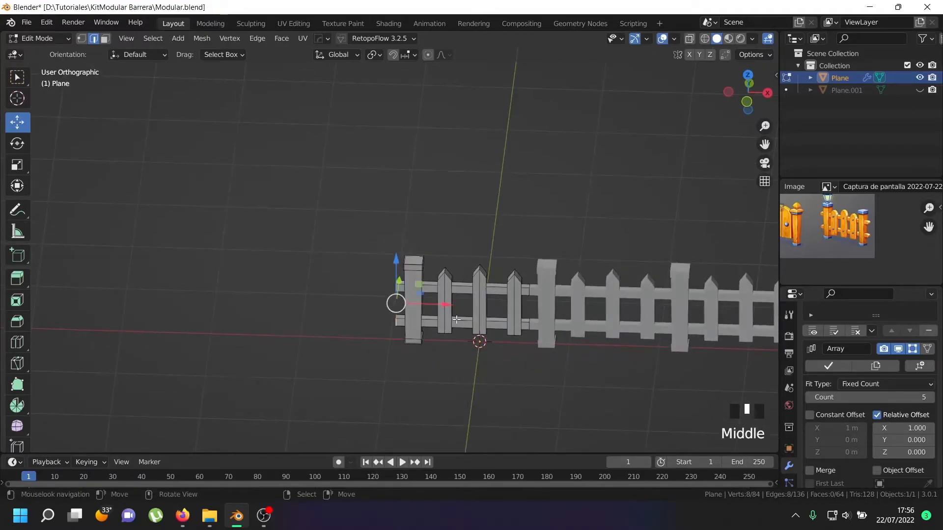
Step: Hide the linked geometry of the three pickets, the post body and its cap to isolate the two rails
right_click(450, 287)
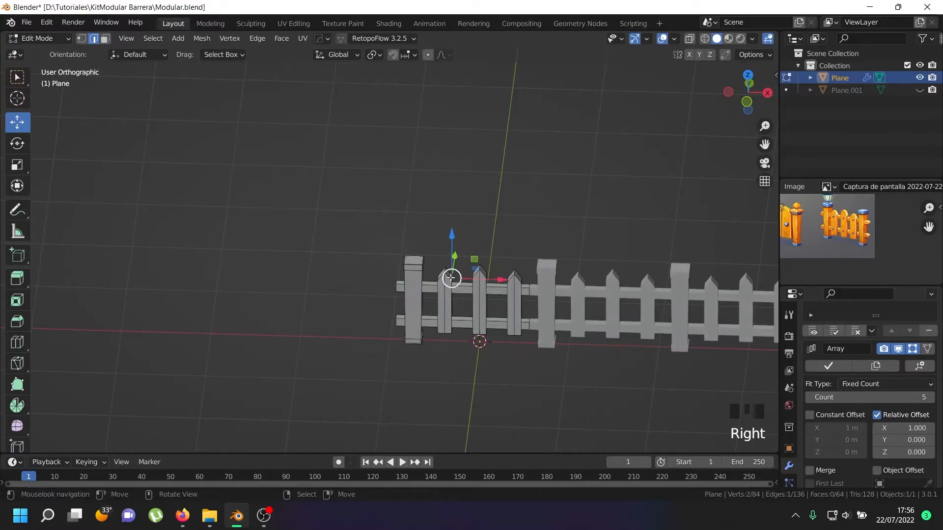
key(l)
key(l)
key(l)
key(l)
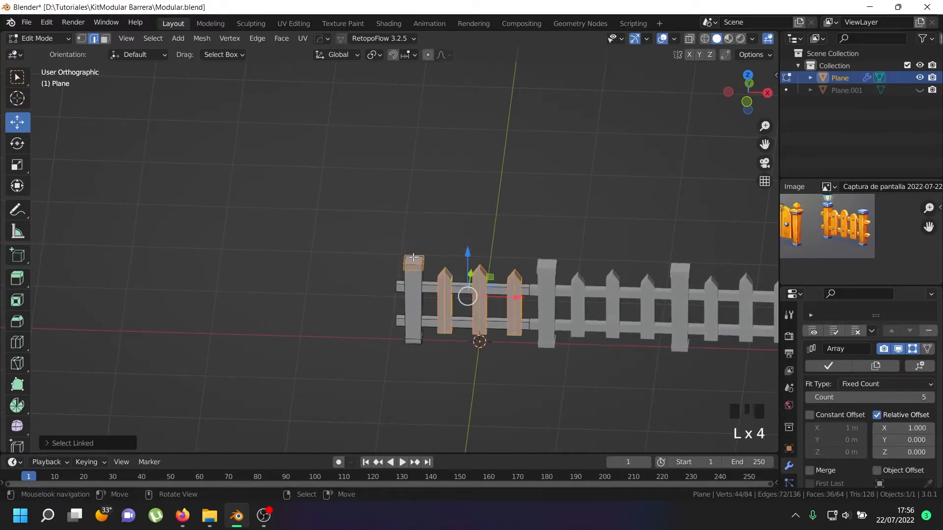
key(l)
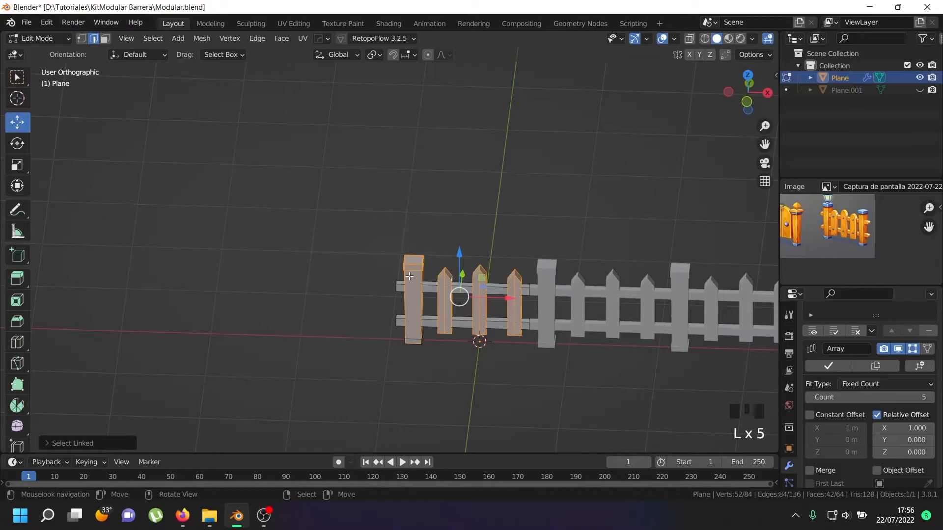
key(h)
Step: Delete the existing middle edge loop on both the upper and lower rails
scroll(471, 284, up, 5)
right_click(473, 283)
alt+shift+right_click(475, 282)
alt+shift+right_click(476, 283)
alt+shift+right_click(475, 282)
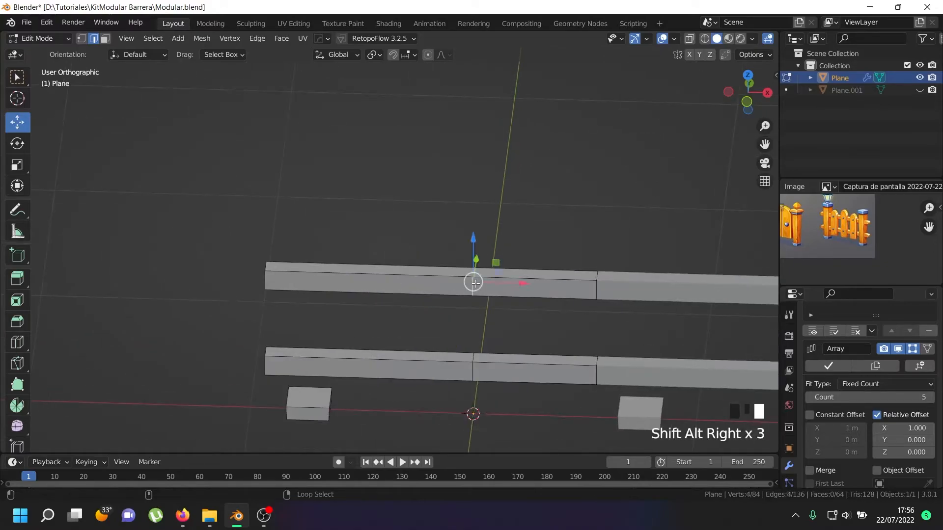
alt+shift+right_click(471, 366)
key(x)
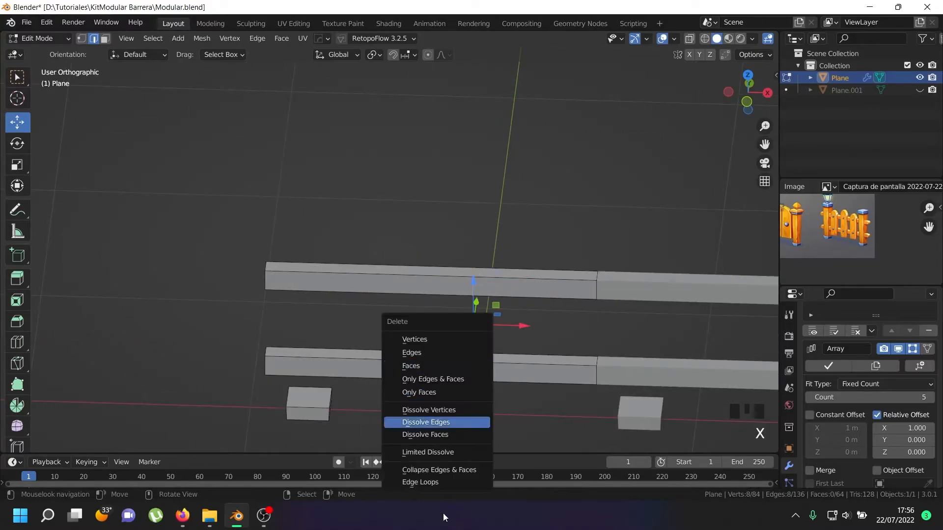
click(441, 483)
Step: Add three evenly spaced loop cuts across each of the two rails
key(ctrl+r)
scroll(432, 377, up, 2)
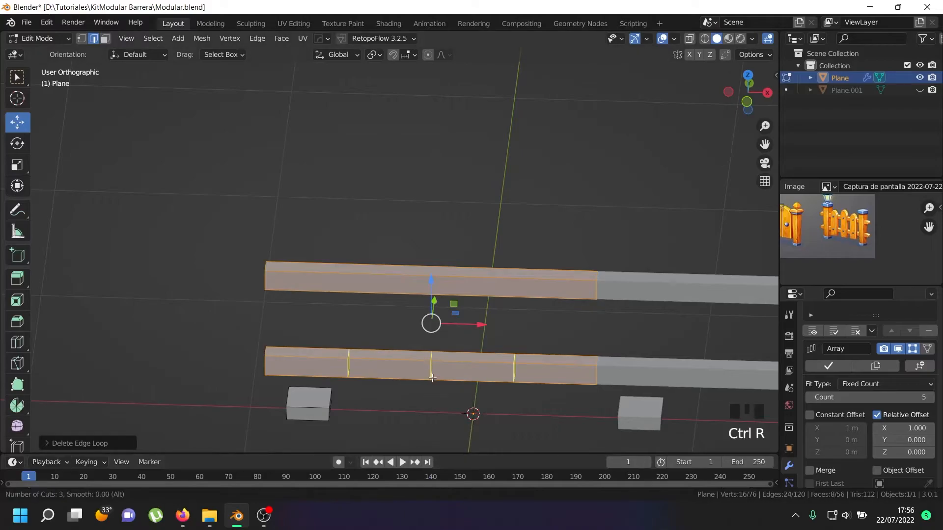
click(432, 378)
key(ctrl+r)
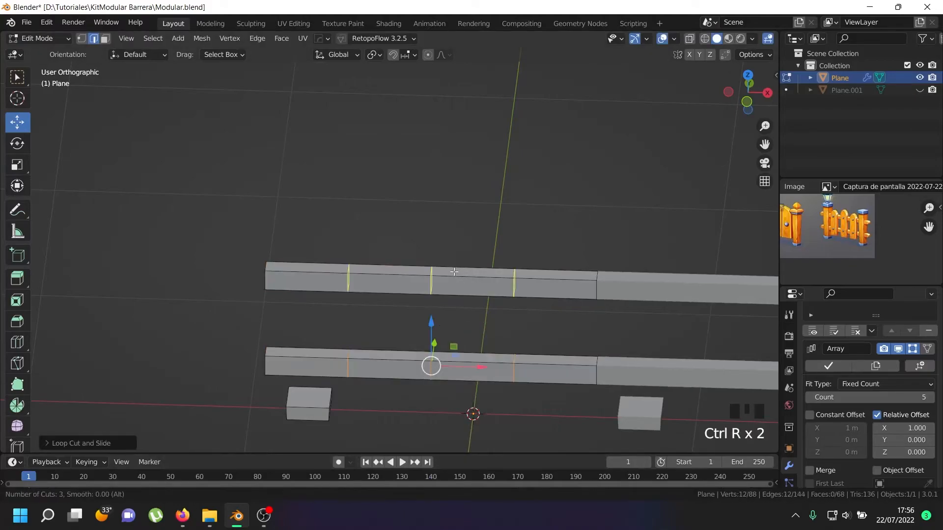
click(431, 282)
scroll(472, 299, down, 3)
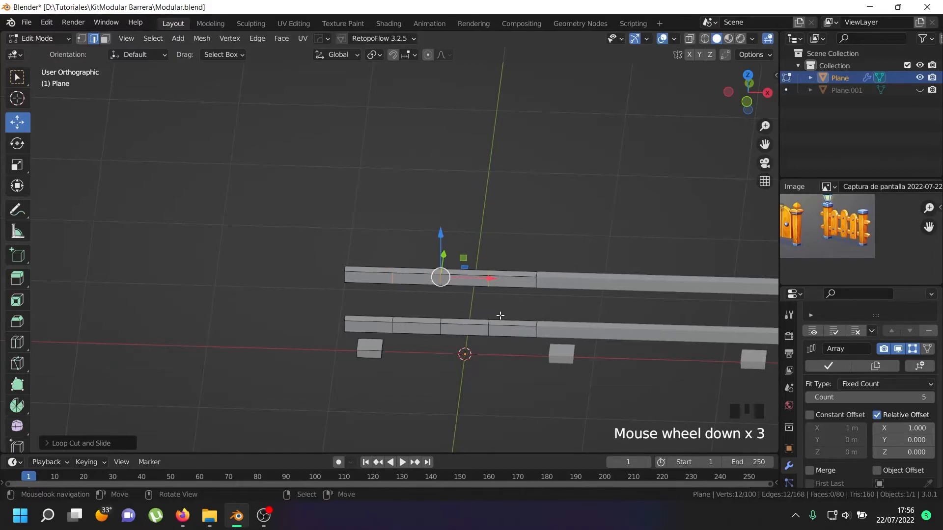
Step: Reveal the hidden pickets and post, and return to Object Mode to review the whole fence row
key(alt+h)
scroll(500, 317, down, 3)
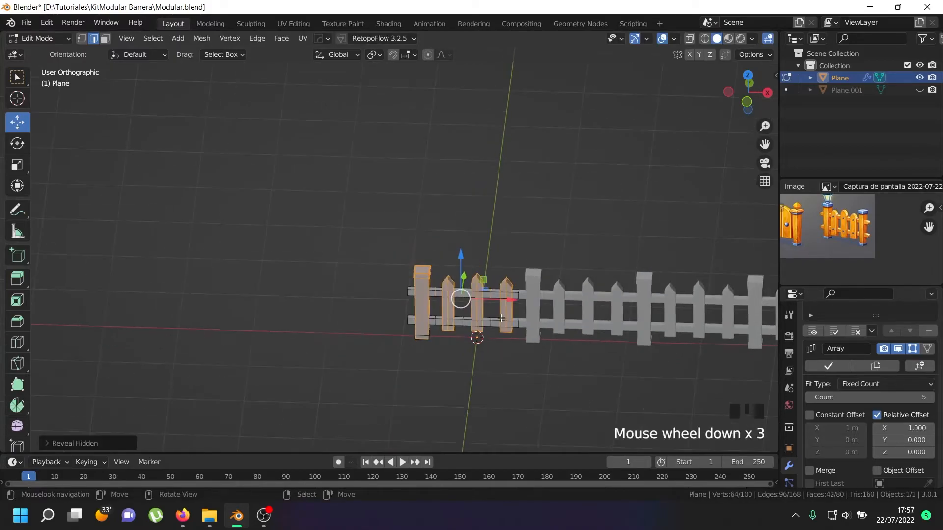
middle_drag(500, 318, 542, 249)
key(Tab)
scroll(548, 310, down, 2)
scroll(556, 301, up, 3)
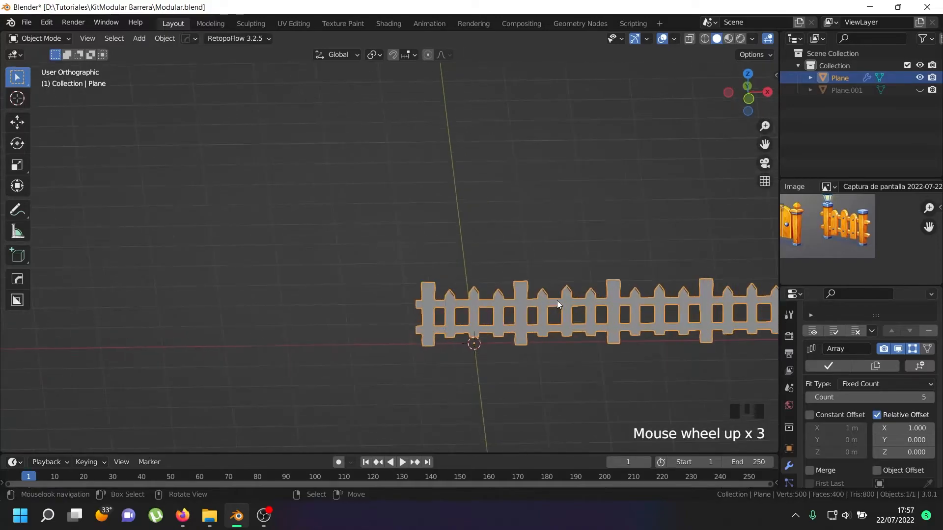
Step: Rename the fence object from Plane to 01
double_click(852, 77)
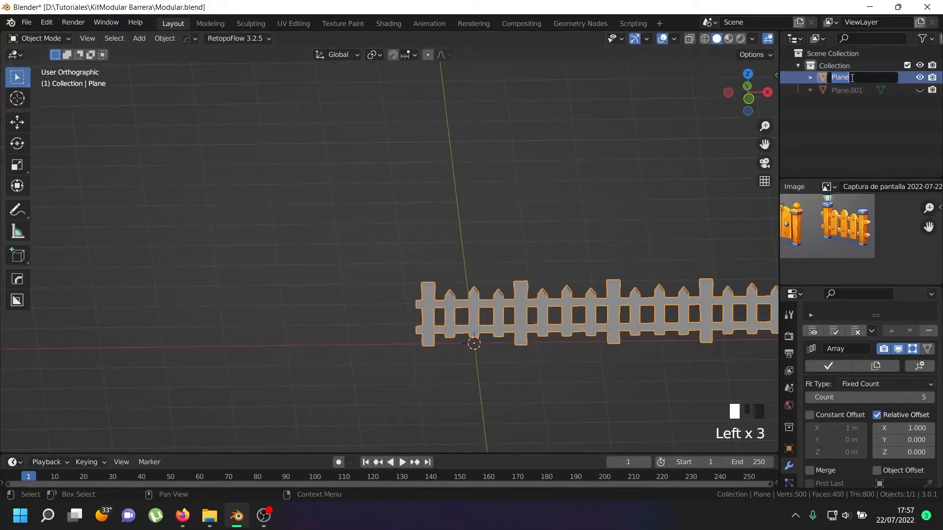
text(01)
key(Return)
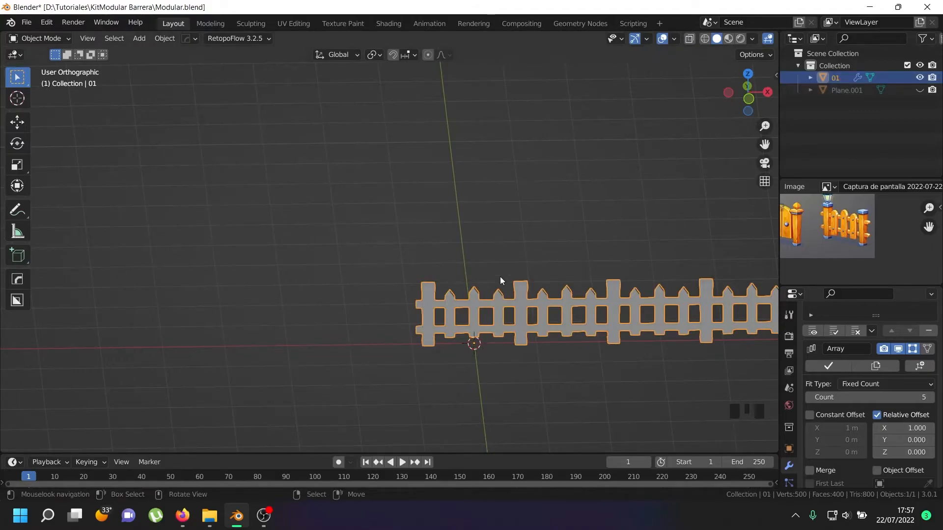
Step: Duplicate fence 01 in place and hide the original
key(shift+d)
right_click(497, 246)
click(919, 77)
scroll(478, 309, up, 3)
scroll(479, 309, up, 2)
Step: Bevel the vertical centre edge loops of the duplicate's three pickets with 4 segments and Clamp Overlap on, rounding the tips
key(Tab)
scroll(463, 270, up, 4)
right_click(461, 270)
alt+shift+right_click(461, 270)
alt+shift+right_click(333, 319)
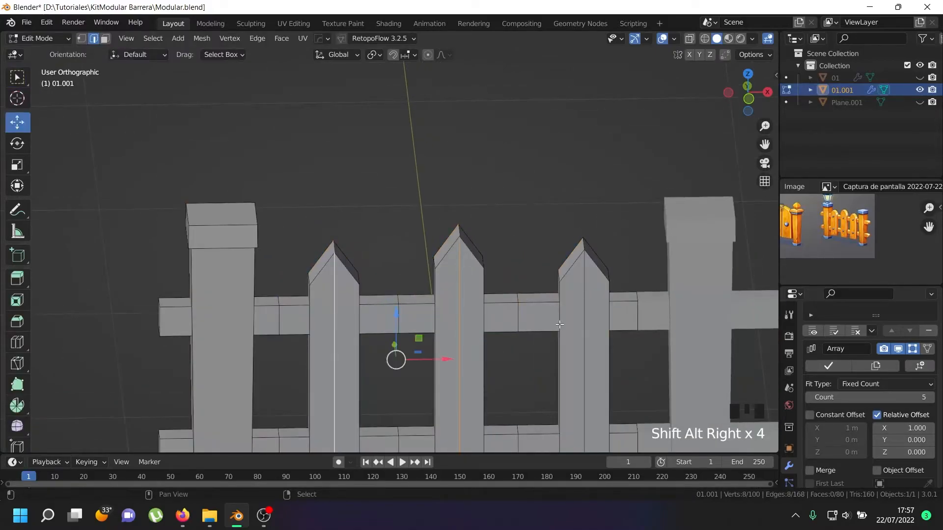
alt+shift+right_click(593, 303)
shift+middle_drag(593, 307, 586, 265)
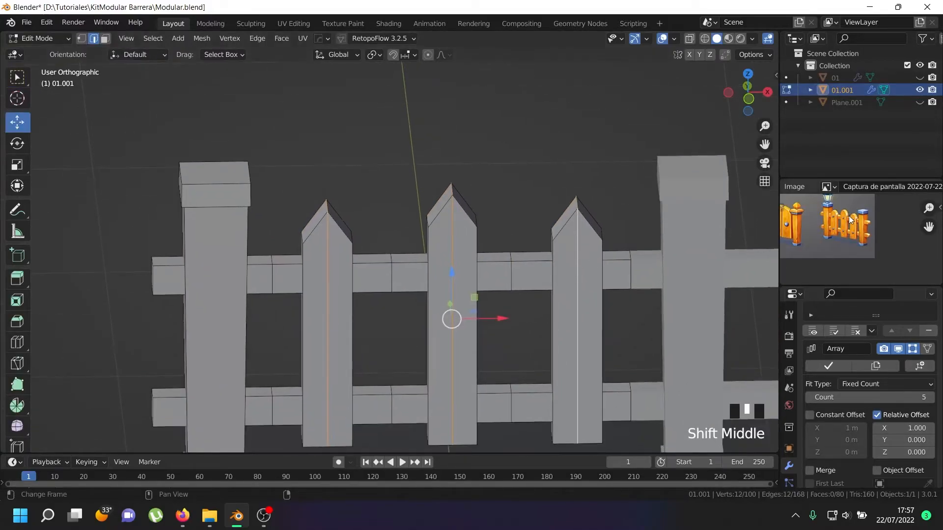
scroll(852, 229, up, 4)
middle_drag(511, 314, 546, 341)
scroll(603, 339, up, 2)
key(ctrl+b)
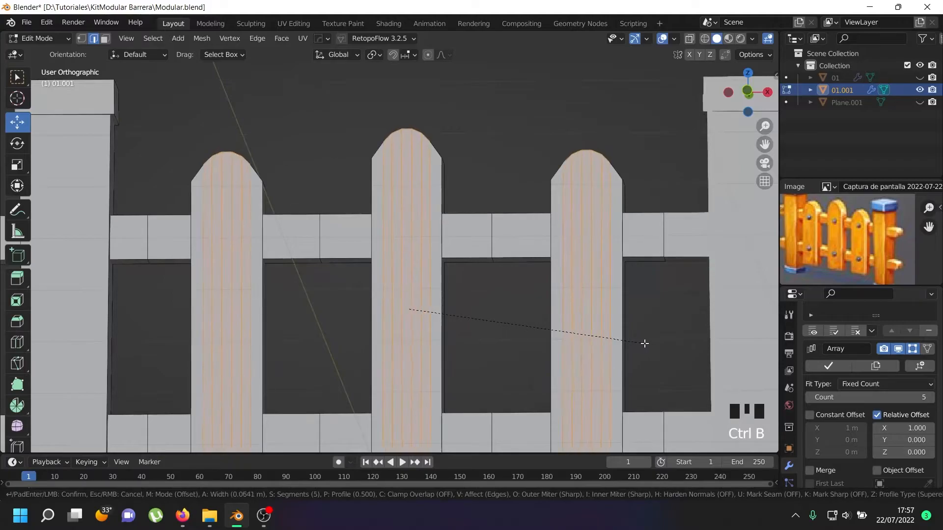
scroll(648, 344, up, 1)
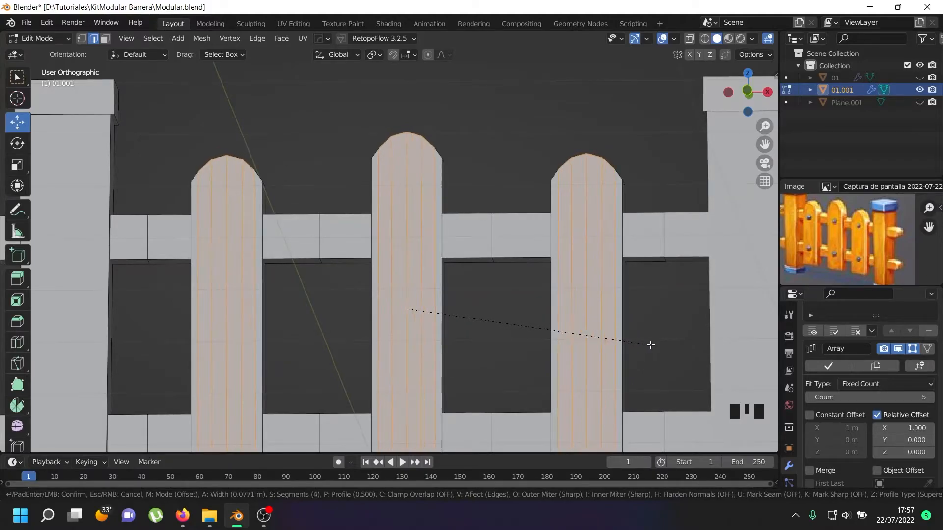
scroll(650, 345, up, 1)
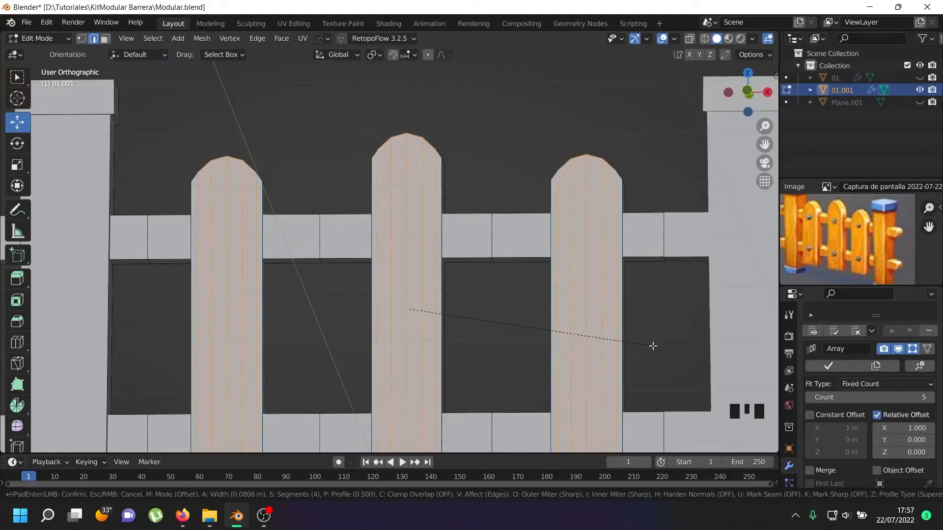
key(c)
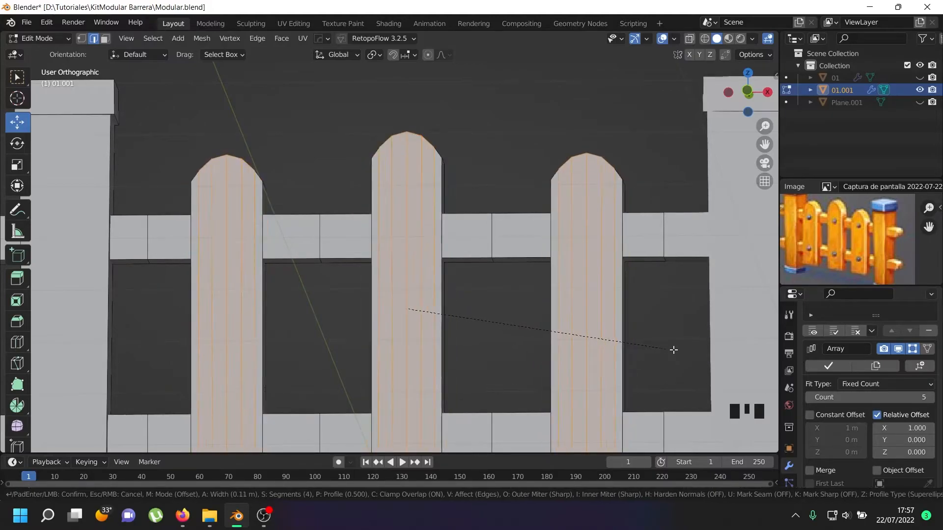
click(761, 361)
Step: Leave mesh editing and show the original pointed-picket fence 01 again
scroll(275, 286, down, 8)
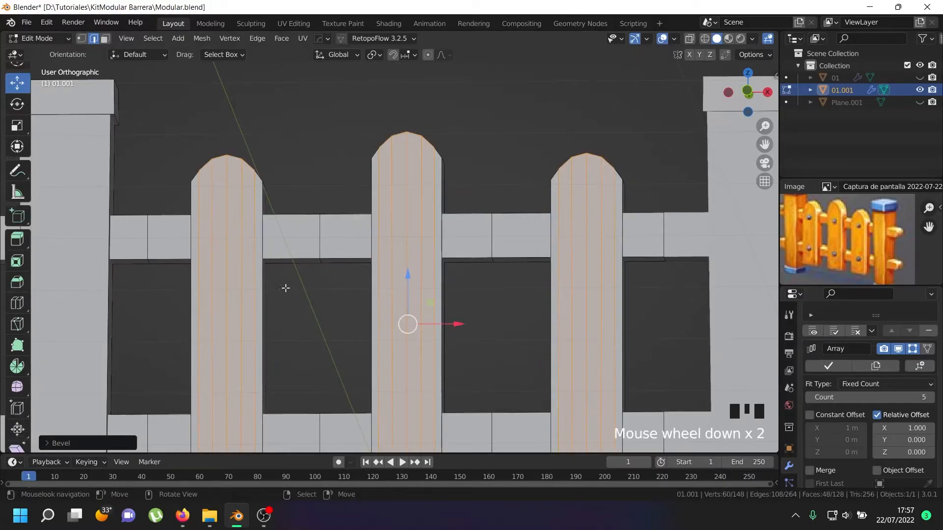
middle_drag(294, 295, 422, 275)
key(Tab)
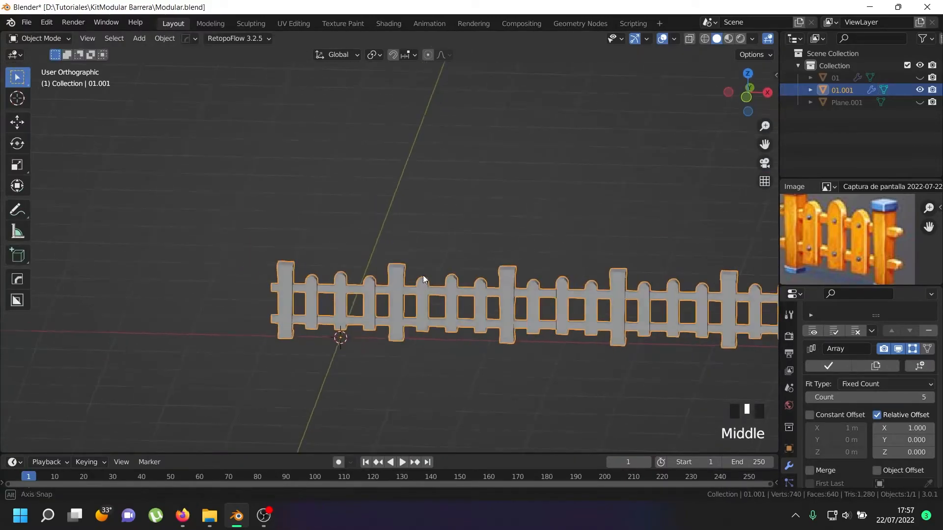
click(919, 78)
Step: Move fence 01 behind the rounded-picket copy so that the two rows stand apart for comparison
middle_drag(557, 278, 490, 334)
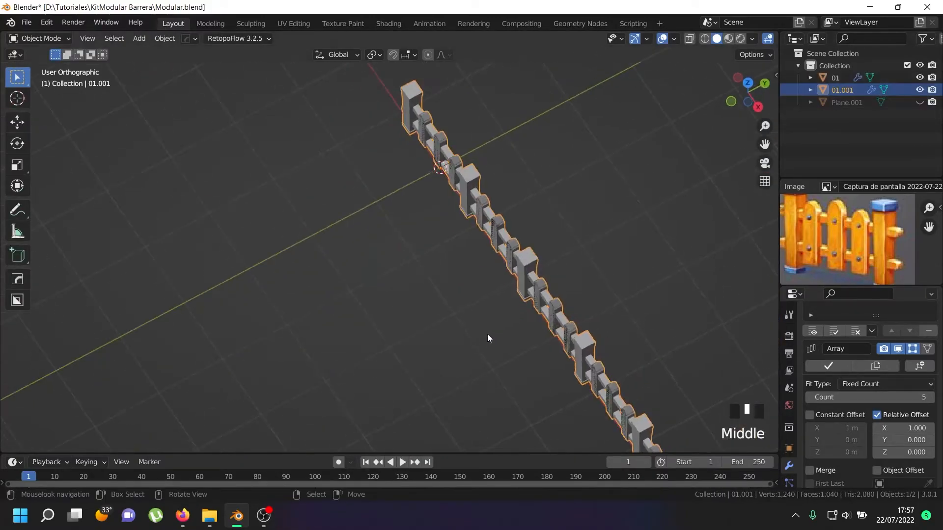
scroll(490, 329, down, 1)
right_click(482, 219)
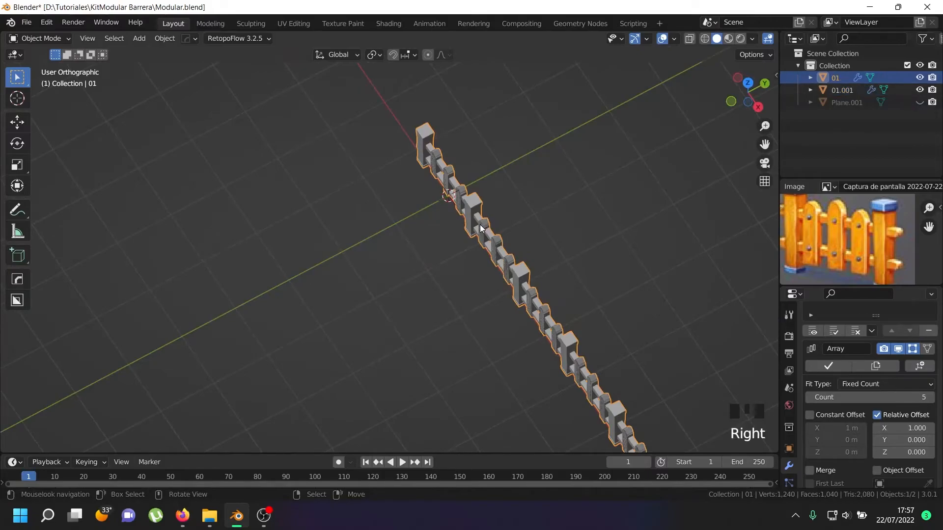
key(g)
click(500, 213)
middle_drag(500, 214, 518, 198)
scroll(406, 255, up, 4)
middle_drag(455, 299, 436, 263)
Step: Select both fence variants and apply Shade Smooth
key(alt+a)
key(a)
key(a)
click(158, 39)
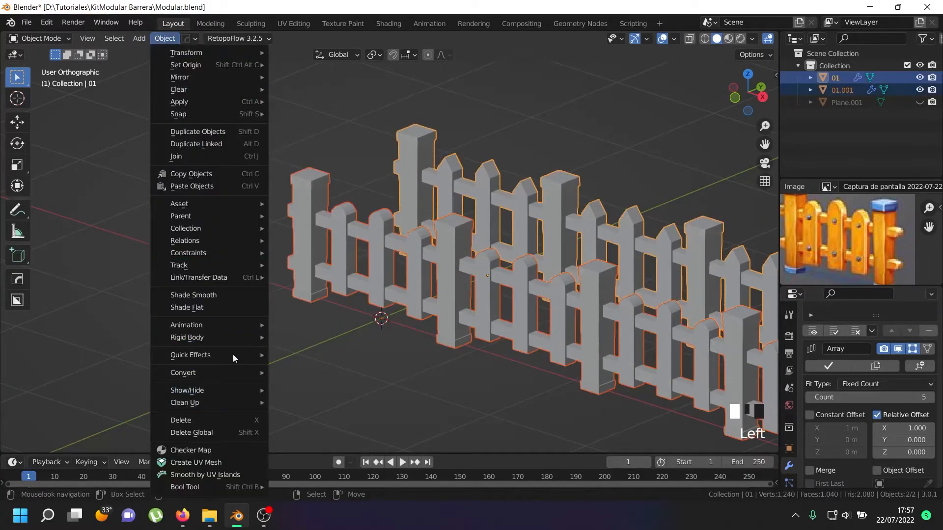
click(238, 301)
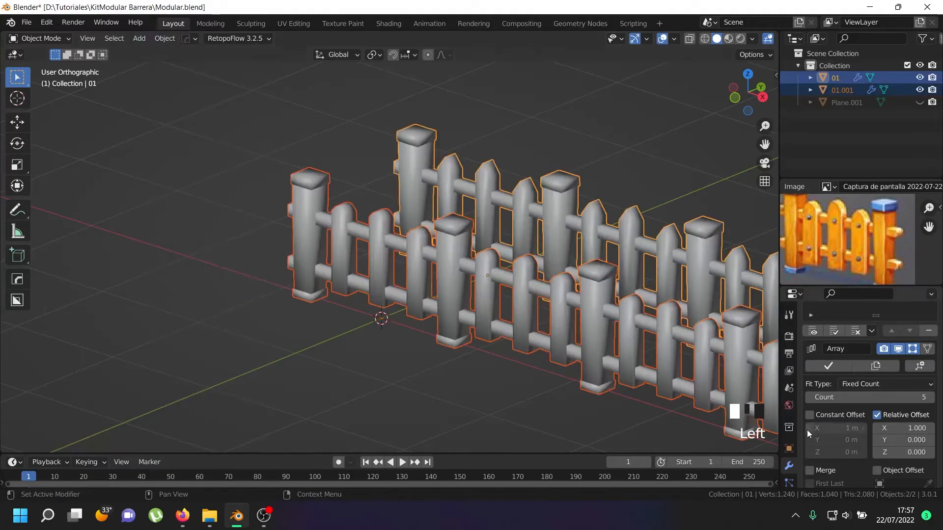
Step: Turn on Auto Smooth at 30° in the mesh normals of both the rounded-picket and the pointed-picket fence
right_click(596, 345)
scroll(790, 469, down, 4)
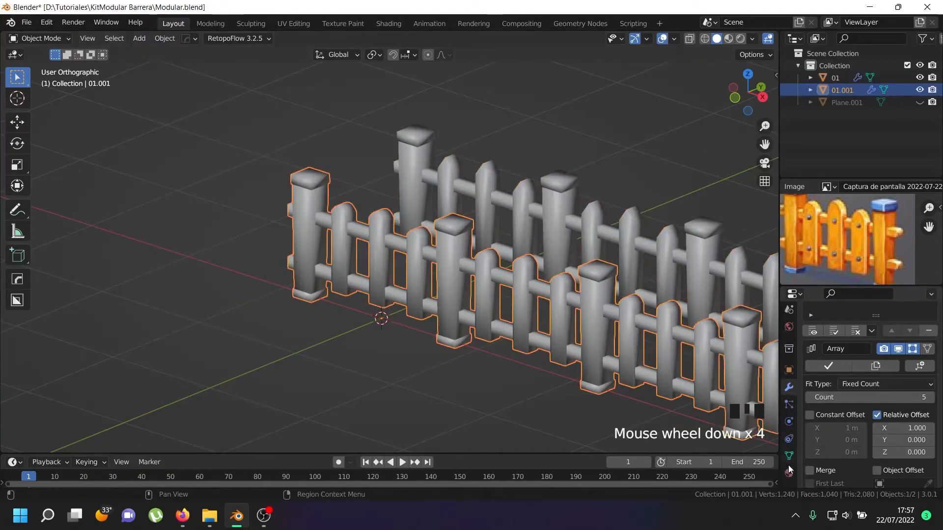
click(789, 455)
scroll(834, 449, down, 10)
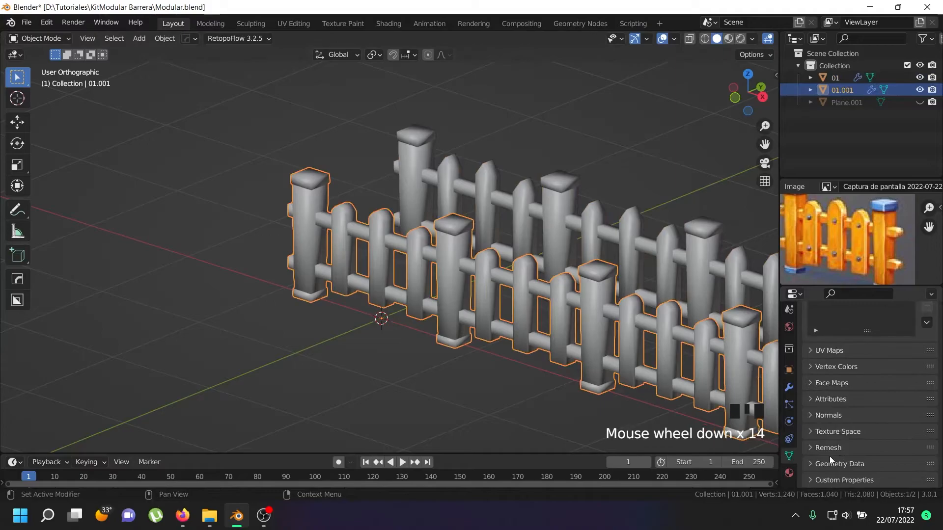
click(830, 416)
click(859, 433)
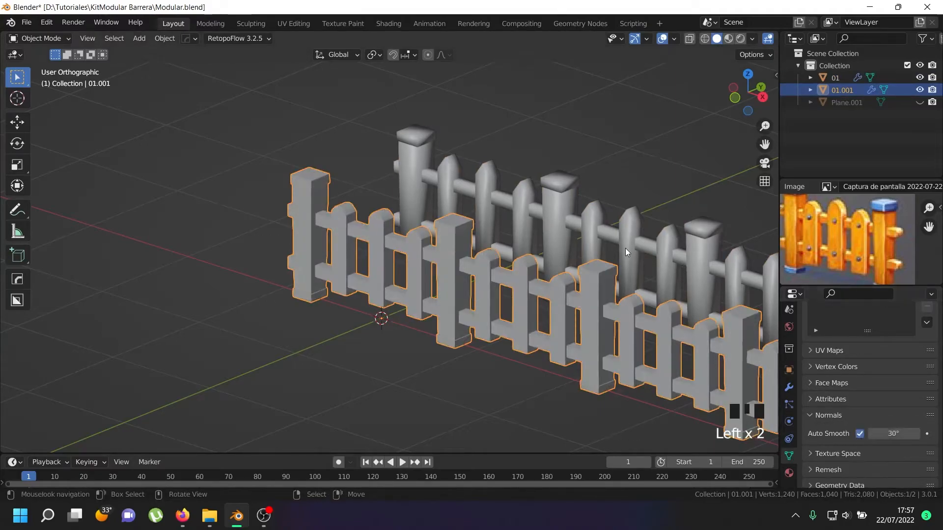
right_click(626, 248)
click(859, 433)
Step: Bevel the vertical centre edge loops of the three rounded pickets with 2 segments and Clamp Overlap off
middle_drag(553, 319, 393, 324)
scroll(392, 324, up, 7)
scroll(435, 304, down, 7)
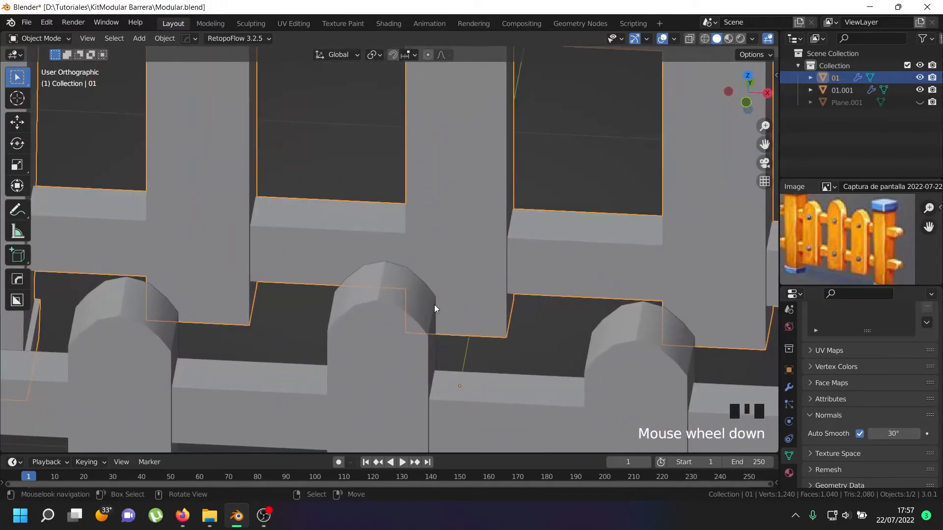
key(Tab)
key(Tab)
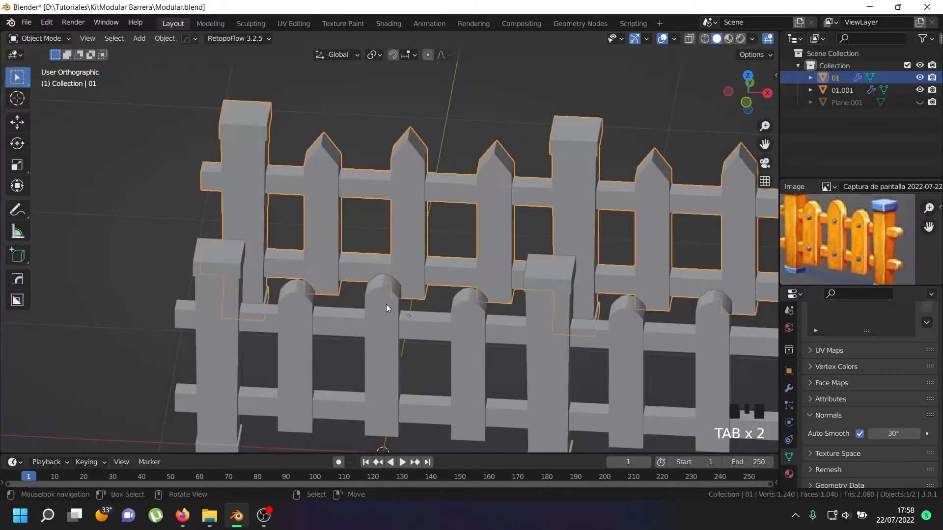
right_click(386, 305)
key(Tab)
scroll(394, 290, up, 4)
right_click(401, 286)
alt+shift+right_click(402, 286)
alt+shift+right_click(401, 286)
alt+shift+right_click(402, 286)
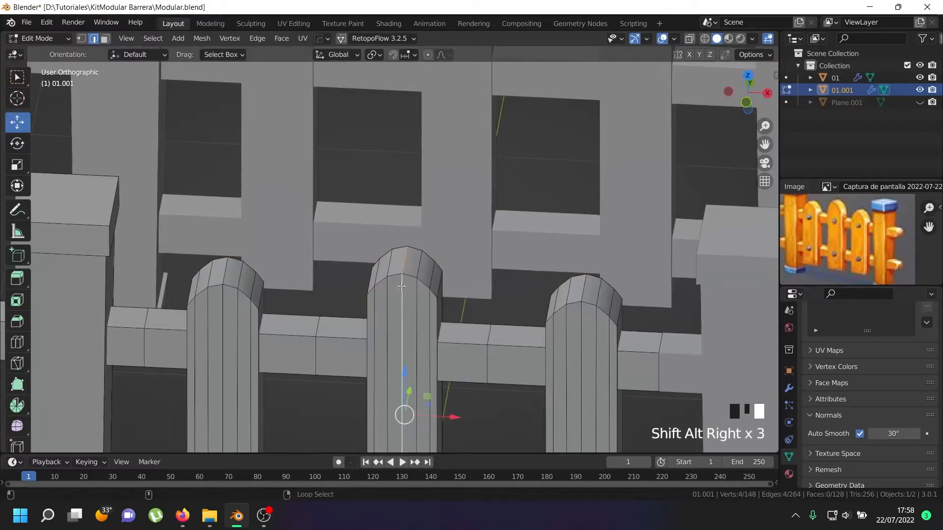
alt+shift+right_click(224, 297)
alt+shift+right_click(586, 324)
scroll(585, 324, up, 2)
key(ctrl+b)
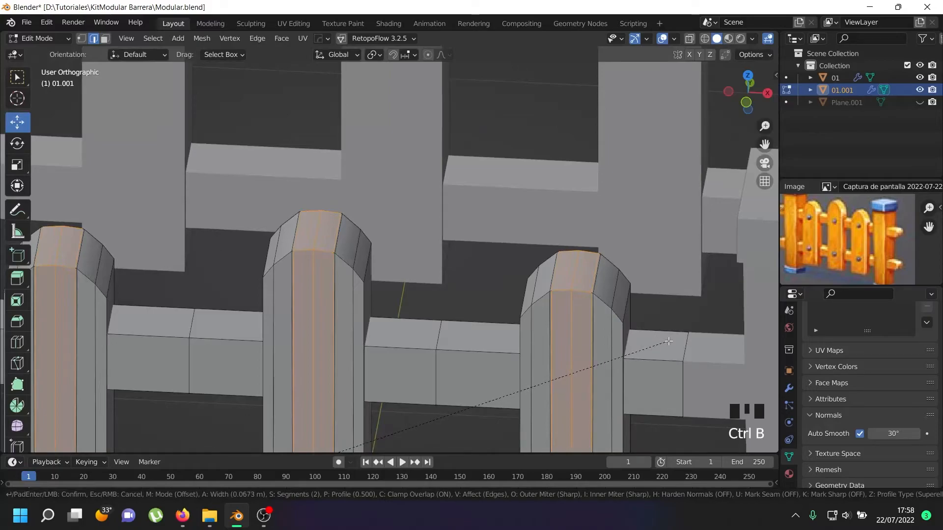
key(c)
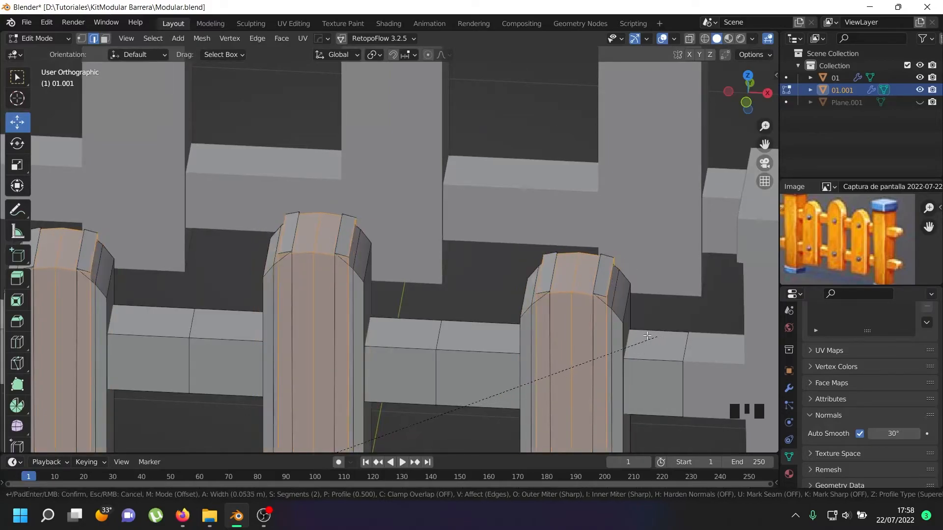
click(634, 335)
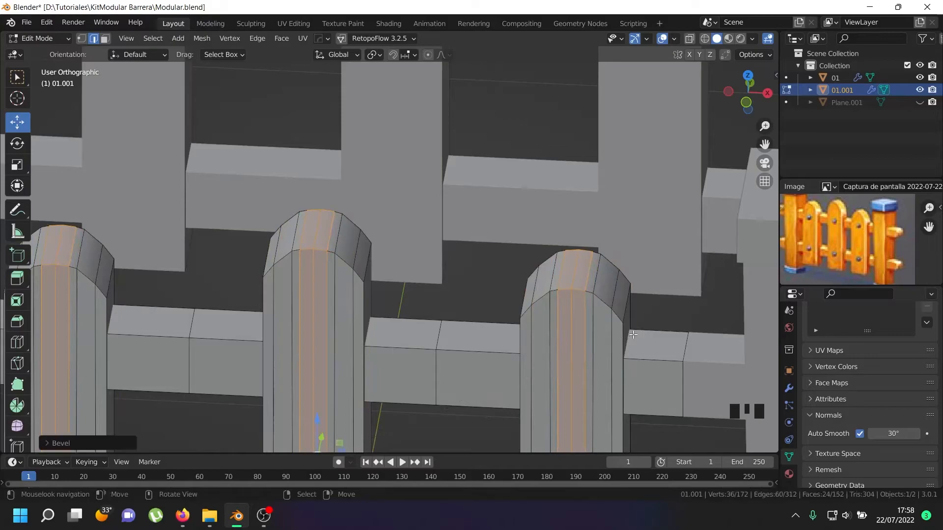
Step: Delete the two edge loops flanking the new centre bevel on each of the three rounded pickets
key(Tab)
scroll(545, 299, down, 5)
middle_drag(565, 316, 555, 293)
key(Tab)
scroll(547, 291, up, 3)
right_click(545, 289)
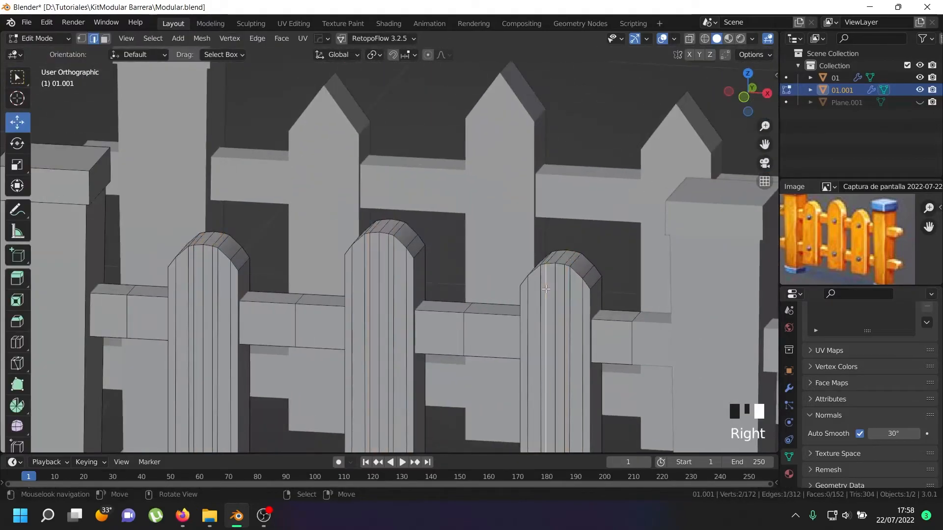
scroll(546, 289, down, 8)
scroll(523, 314, up, 4)
scroll(523, 315, up, 5)
right_click(501, 395)
alt+shift+right_click(505, 389)
alt+shift+right_click(506, 389)
alt+shift+right_click(505, 389)
alt+shift+right_click(520, 225)
alt+shift+right_click(300, 212)
alt+shift+right_click(289, 212)
alt+shift+right_click(97, 209)
alt+shift+right_click(84, 211)
key(x)
click(198, 256)
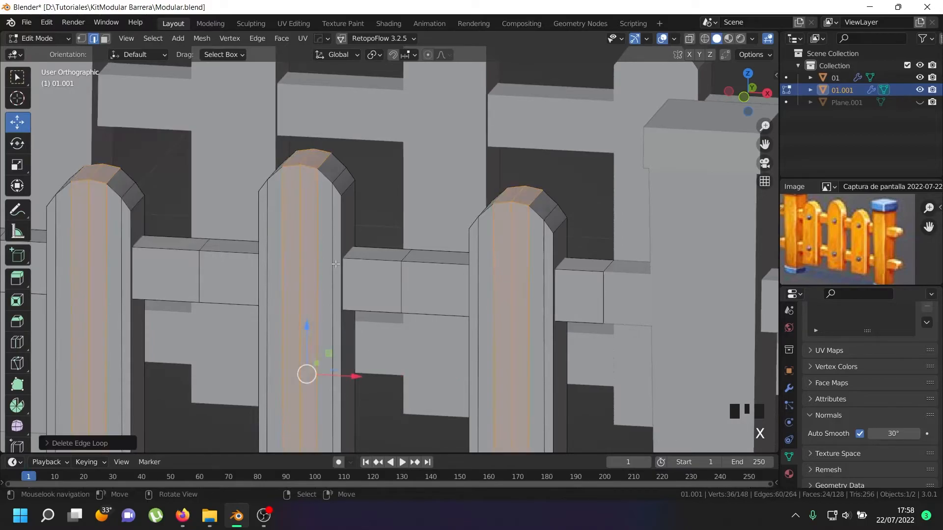
Step: Switch to face selection and open both fence variants together for mesh editing
scroll(420, 279, down, 5)
key(Tab)
scroll(420, 285, down, 3)
mouse_move(421, 284)
middle_down()
mouse_move(466, 296)
mouse_move(424, 286)
middle_up()
scroll(423, 286, down, 1)
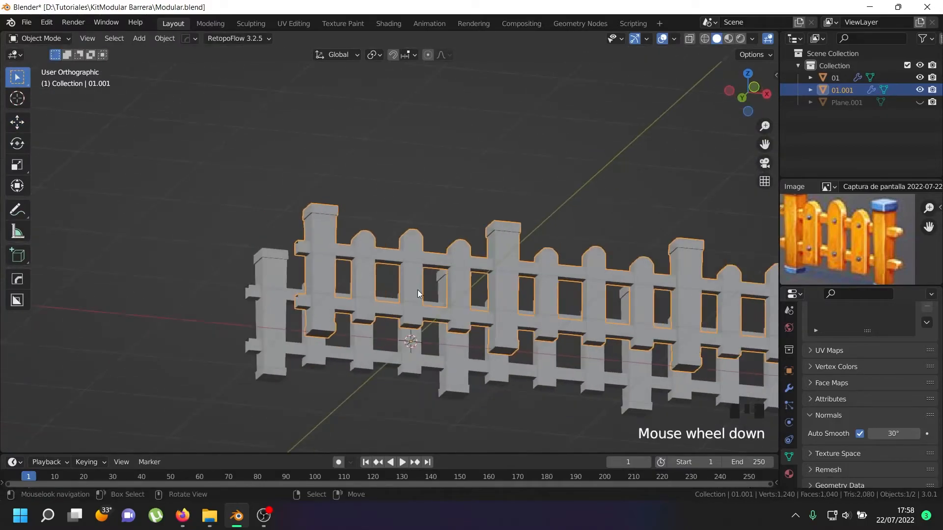
scroll(390, 325, up, 3)
key(Tab)
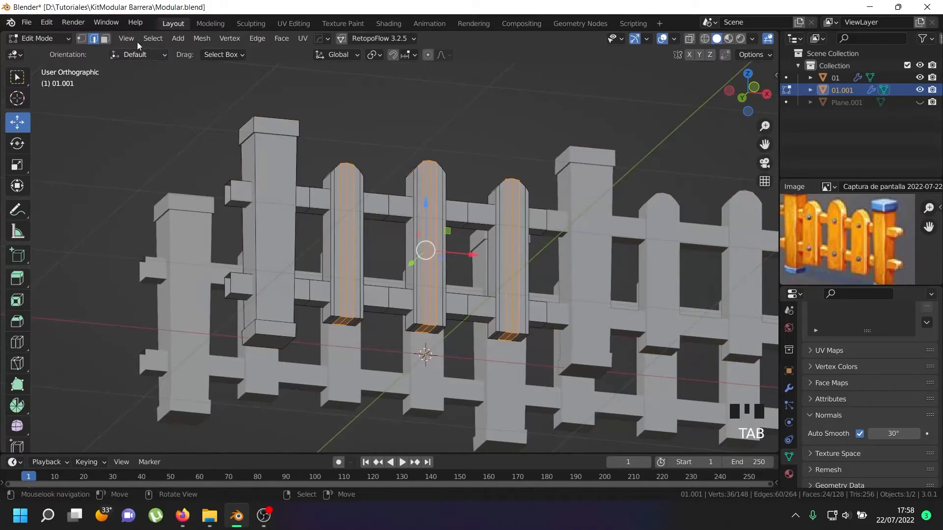
click(106, 39)
scroll(332, 308, down, 3)
key(Tab)
shift+right_click(323, 335)
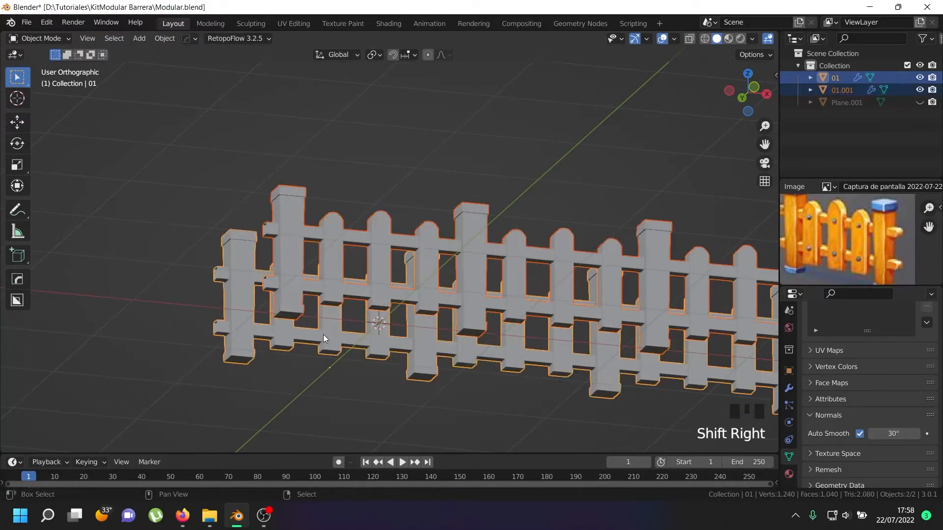
key(Tab)
Step: Select the bottom faces of all pickets in both variants through the mesh and set the pivot point to Individual Origins
key(a)
key(a)
key(a)
key(KP_1)
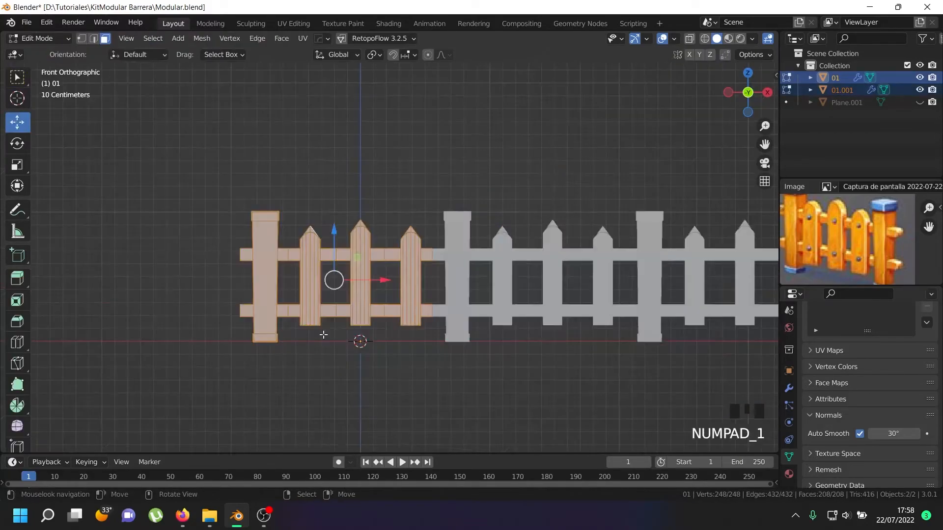
scroll(318, 334, up, 2)
key(alt+a)
key(alt+z)
key(b)
drag(276, 378, 463, 317)
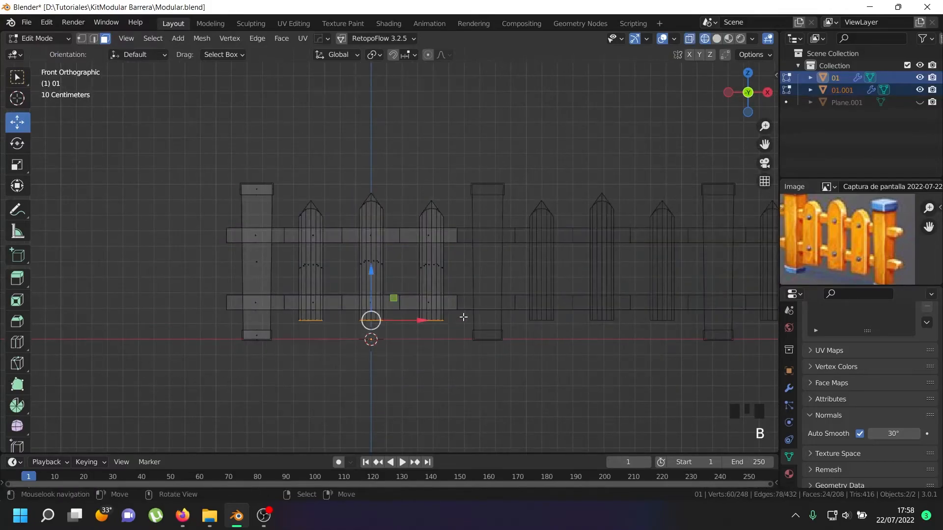
click(378, 54)
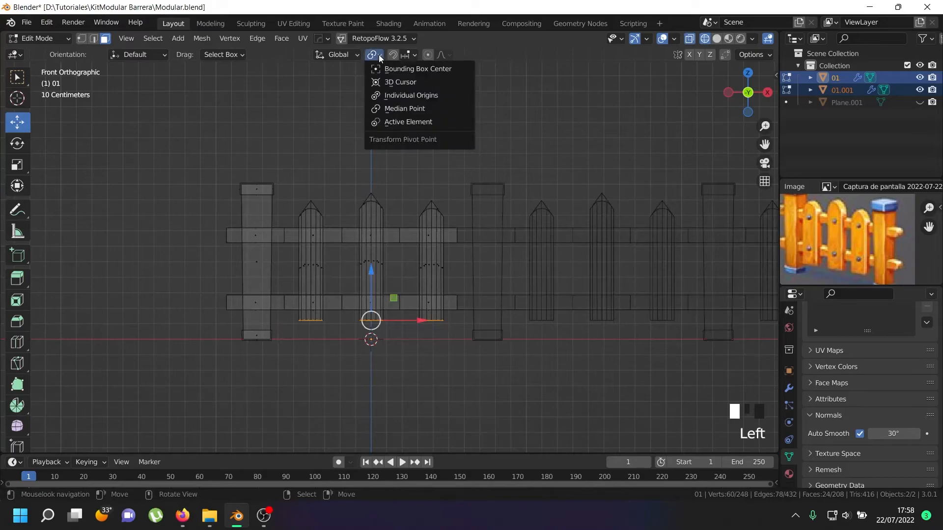
click(390, 96)
scroll(356, 252, up, 2)
key(alt+z)
Step: Try scaling the picket bottom faces down uniformly to about 0.92, and undo it
middle_drag(356, 252, 389, 333)
scroll(389, 333, up, 2)
key(s)
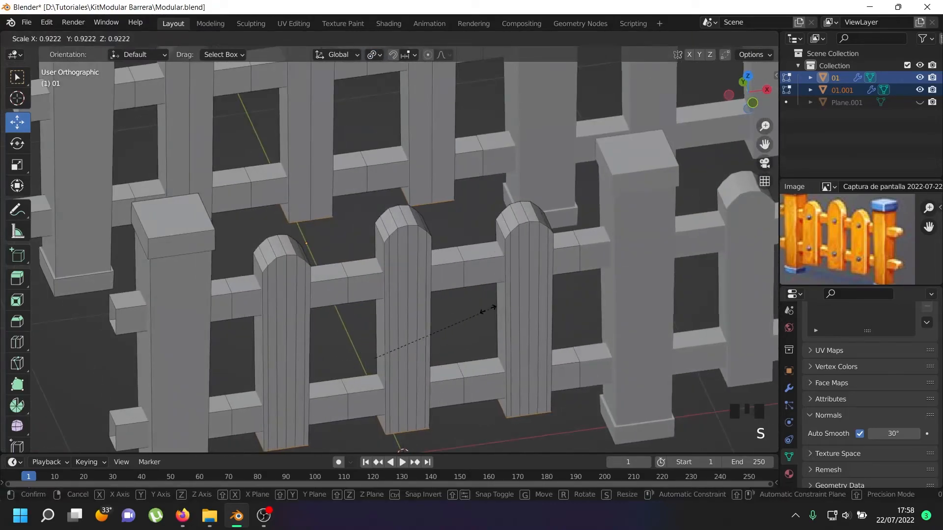
click(482, 311)
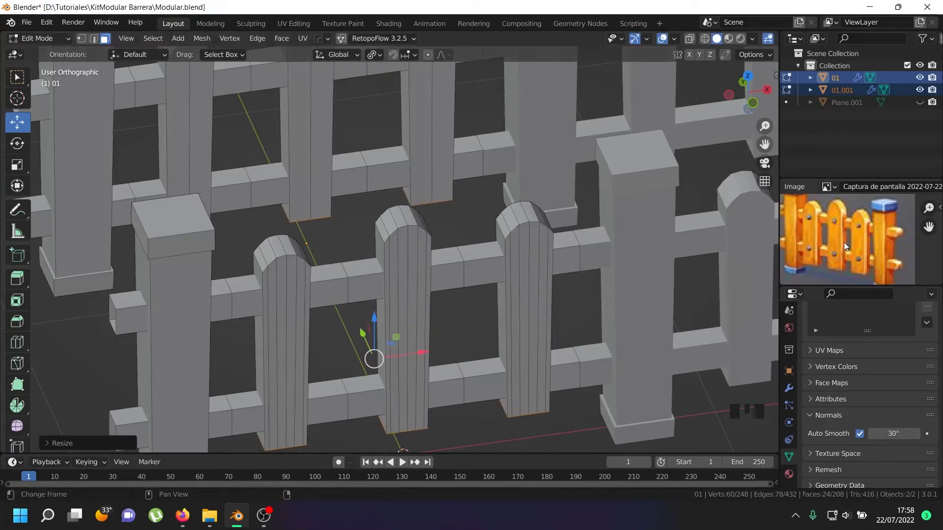
key(ctrl+z)
Step: Scale the selected picket bottom faces down along Y to taper the pickets in depth, and leave mesh editing
scroll(473, 342, down, 3)
mouse_move(442, 339)
middle_down()
mouse_move(473, 343)
mouse_move(451, 295)
mouse_move(426, 340)
middle_up()
scroll(473, 342, up, 3)
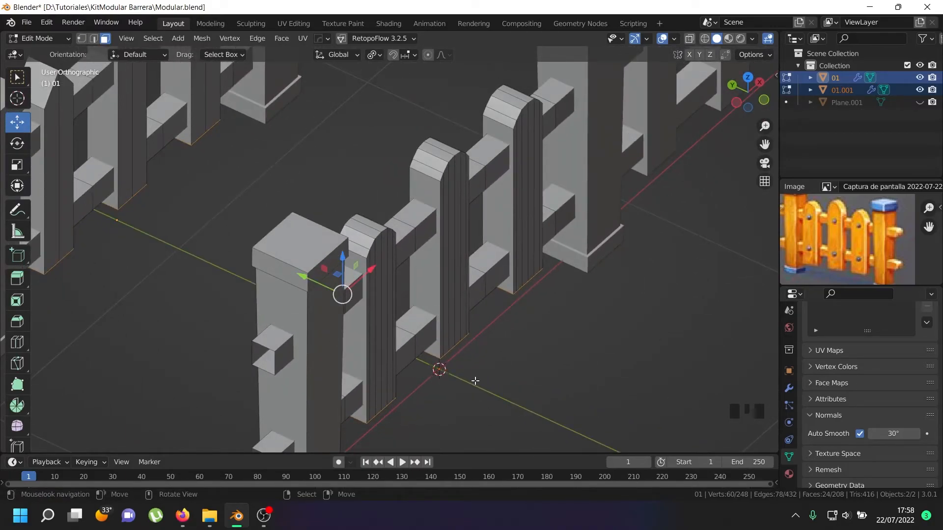
key(s)
key(y)
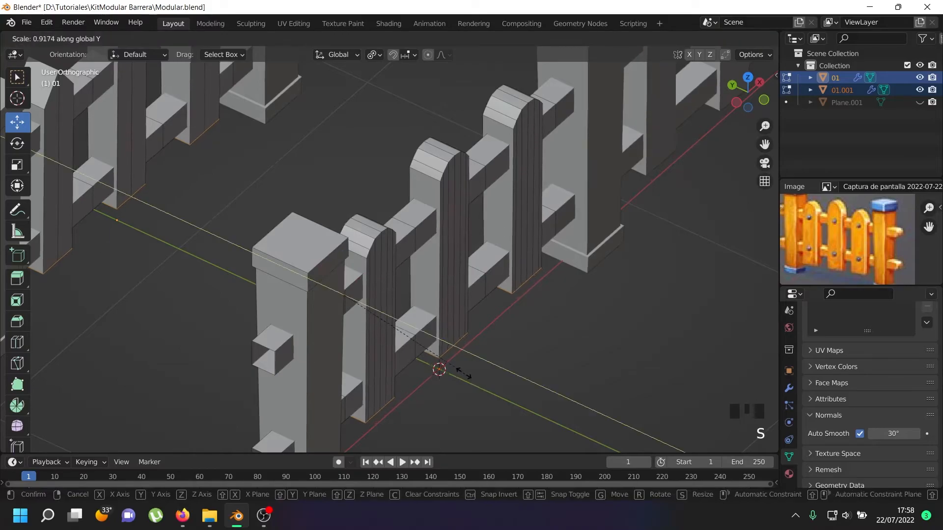
click(451, 365)
scroll(432, 348, down, 4)
middle_drag(432, 348, 352, 258)
scroll(426, 253, down, 5)
right_click(390, 230)
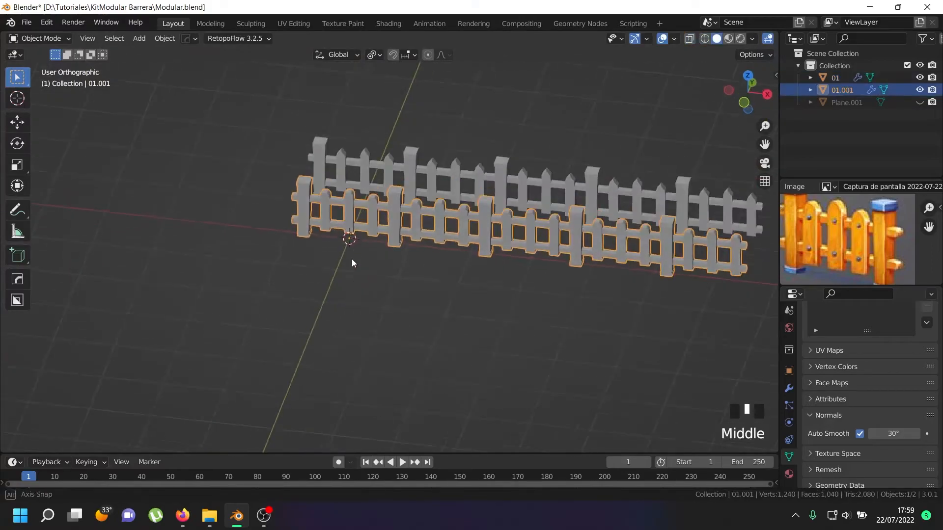
Step: Examine the pointed and rounded fence rows side by side
scroll(352, 259, up, 3)
right_click(402, 149)
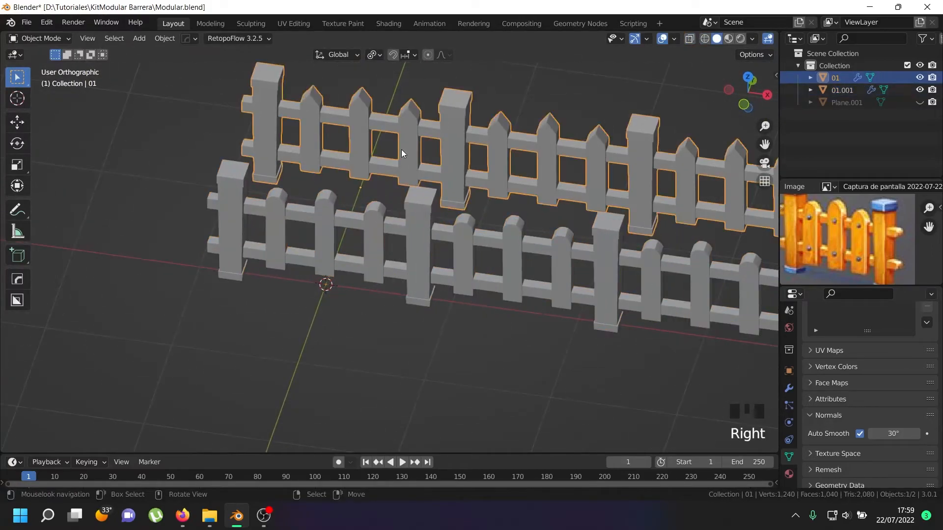
middle_drag(402, 149, 350, 267)
scroll(379, 173, down, 4)
key(alt+z)
key(alt+z)
right_click(378, 196)
right_click(368, 256)
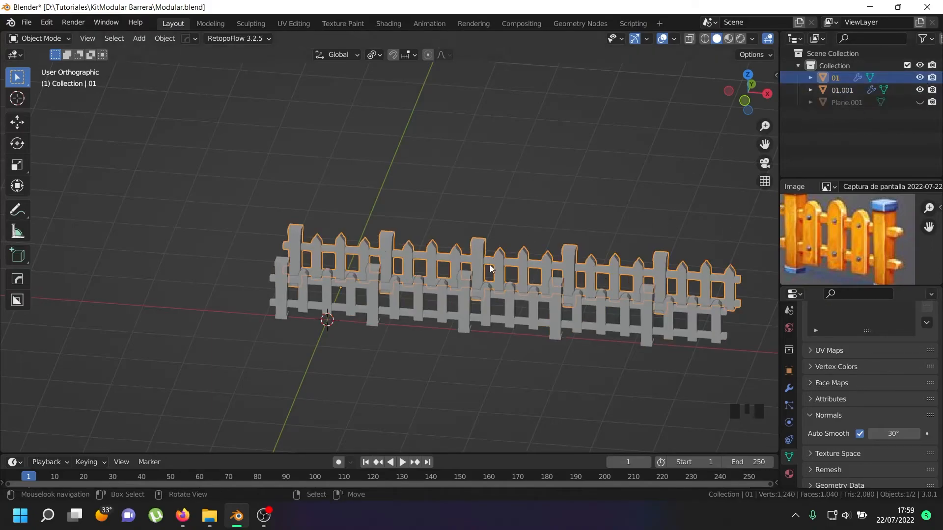
shift+right_click(375, 293)
Step: Set the pointed-picket fence's Y location to 0 m
right_click(421, 261)
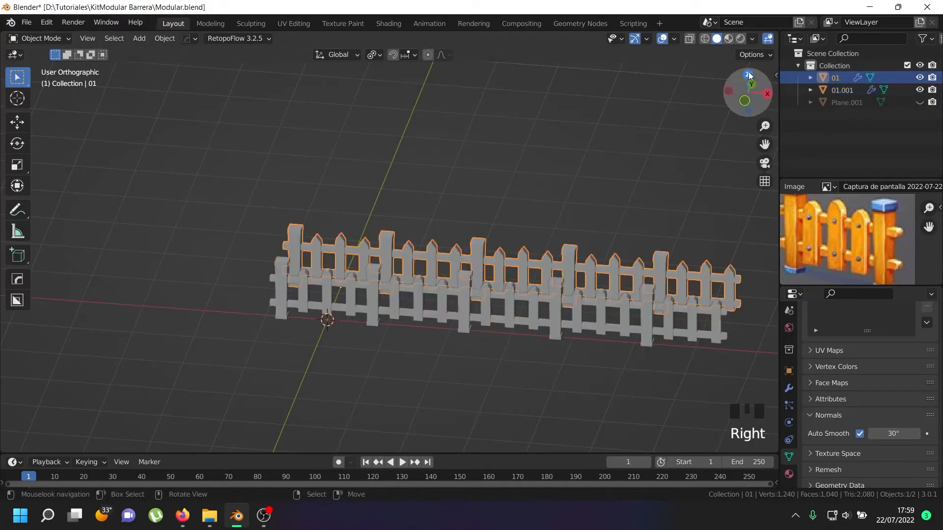
click(773, 74)
click(773, 75)
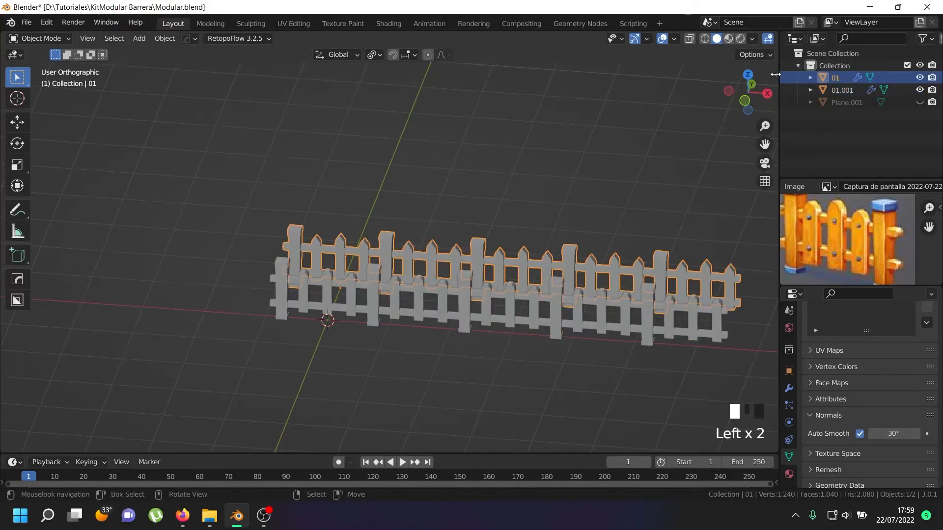
click(773, 75)
click(770, 79)
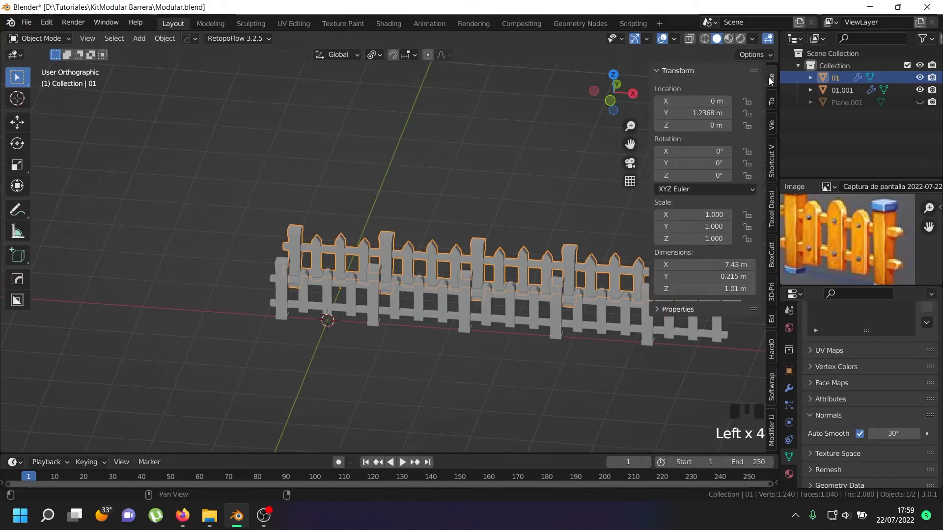
click(710, 113)
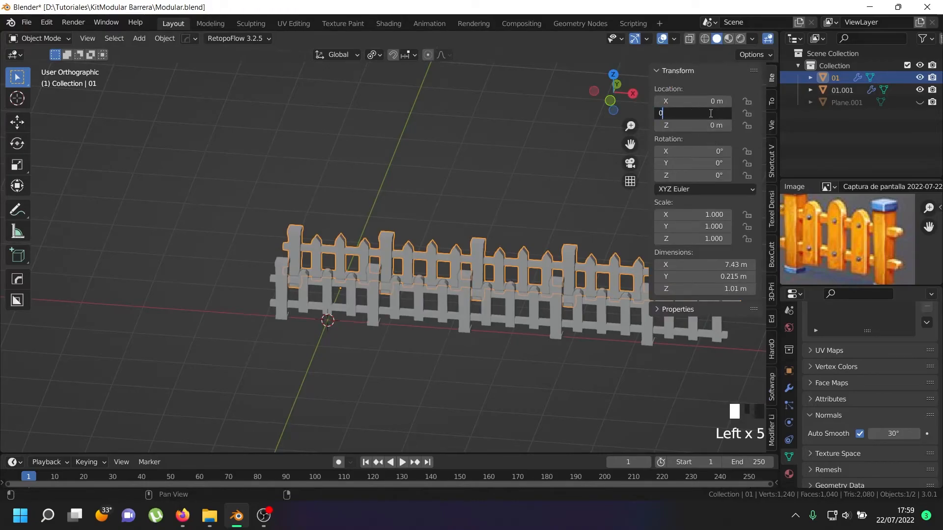
key(Return)
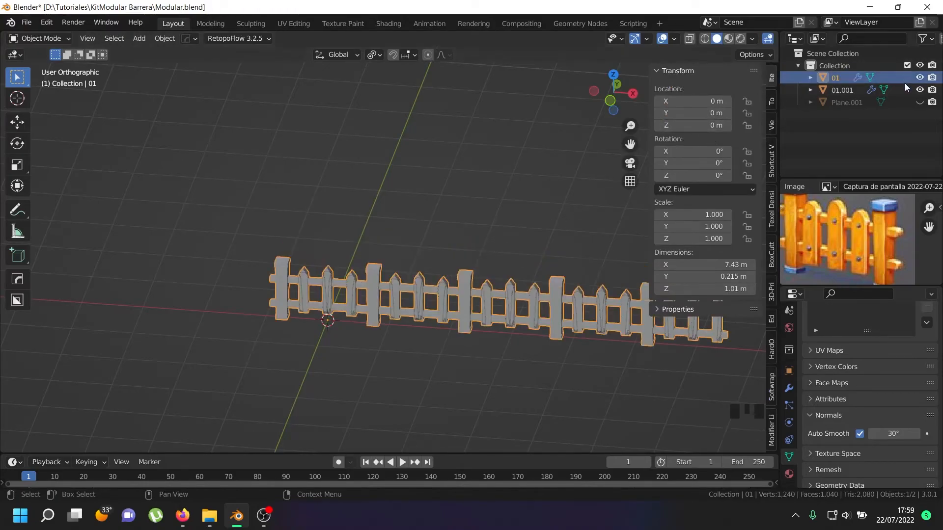
Step: Hide the pointed-picket fence and remove the Array modifier from the rounded-picket fence
click(921, 78)
click(443, 285)
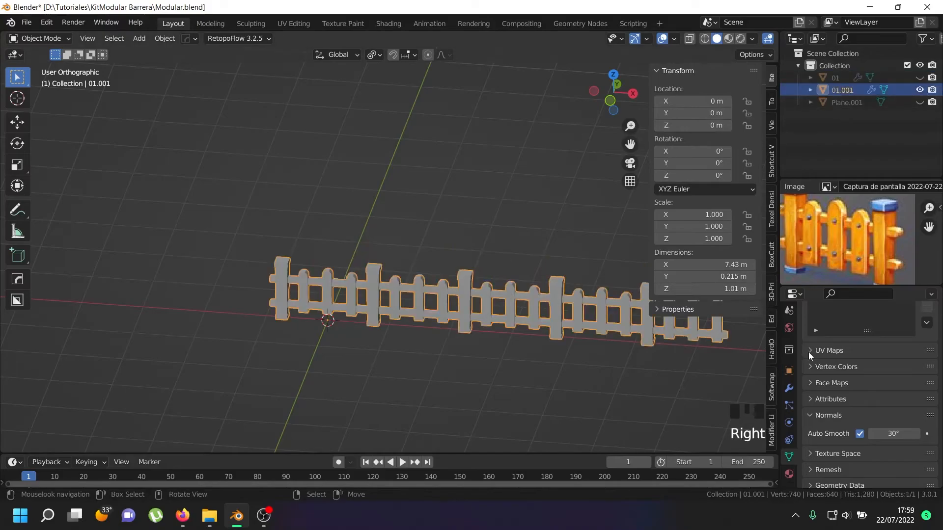
scroll(809, 352, down, 8)
scroll(889, 399, up, 15)
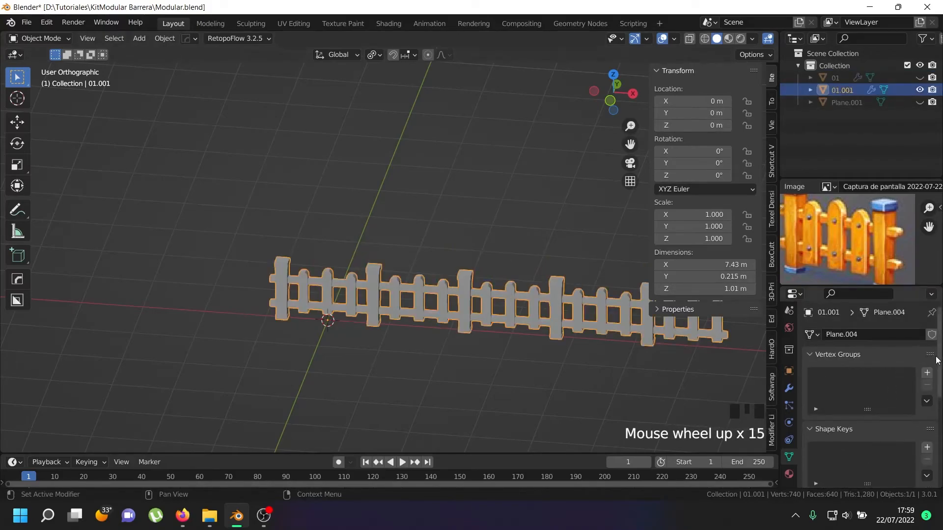
click(788, 387)
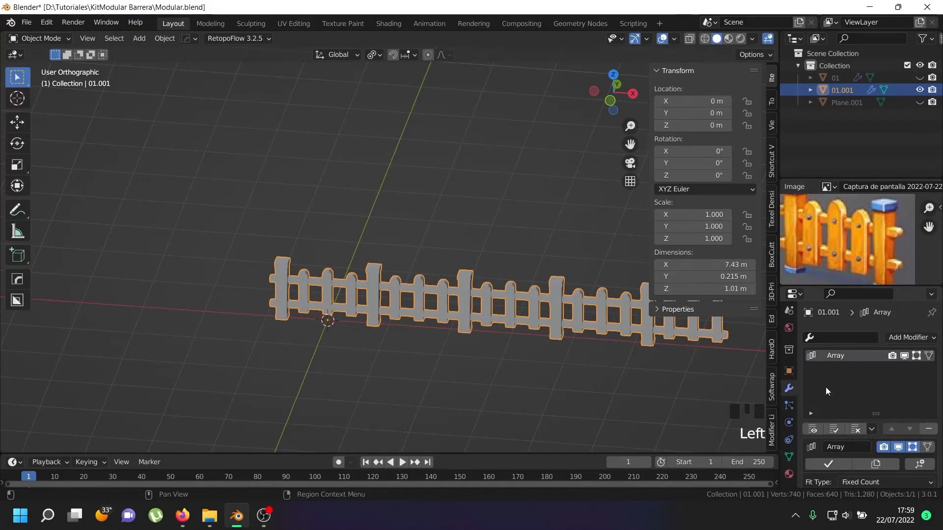
click(928, 432)
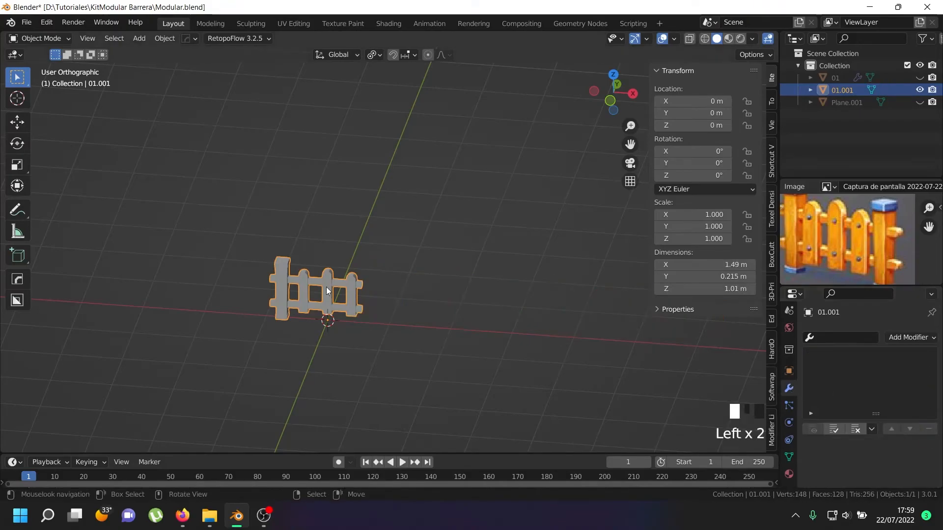
scroll(327, 288, up, 6)
key(KP_1)
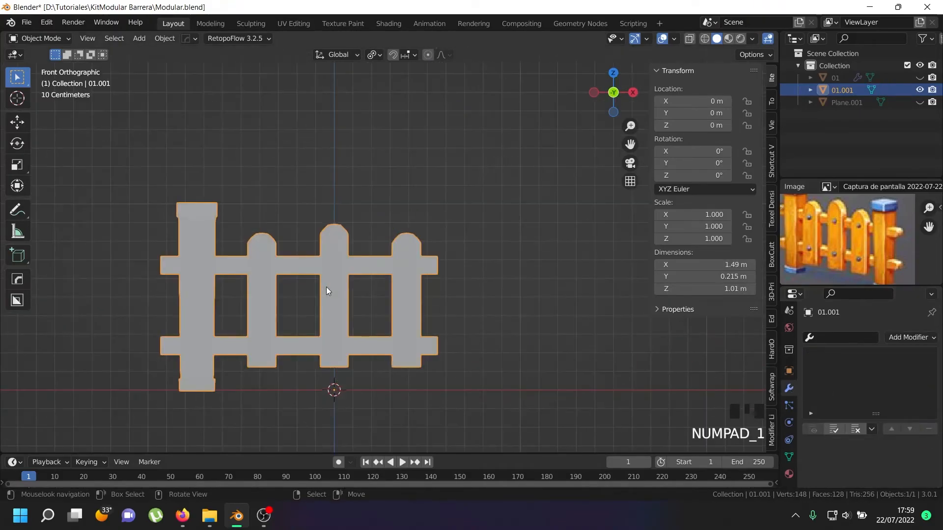
middle_drag(289, 208, 267, 284)
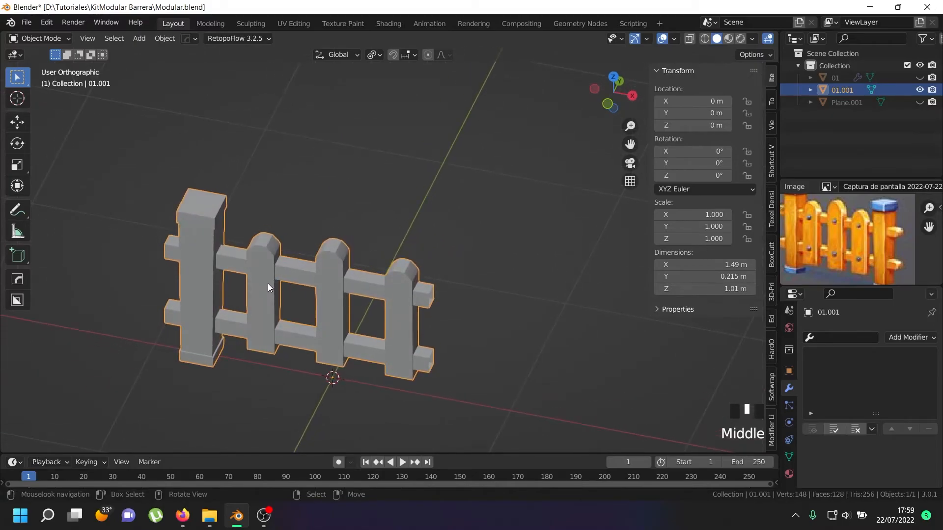
Step: Add an Array modifier to the rounded-picket fence and apply it
scroll(385, 278, down, 2)
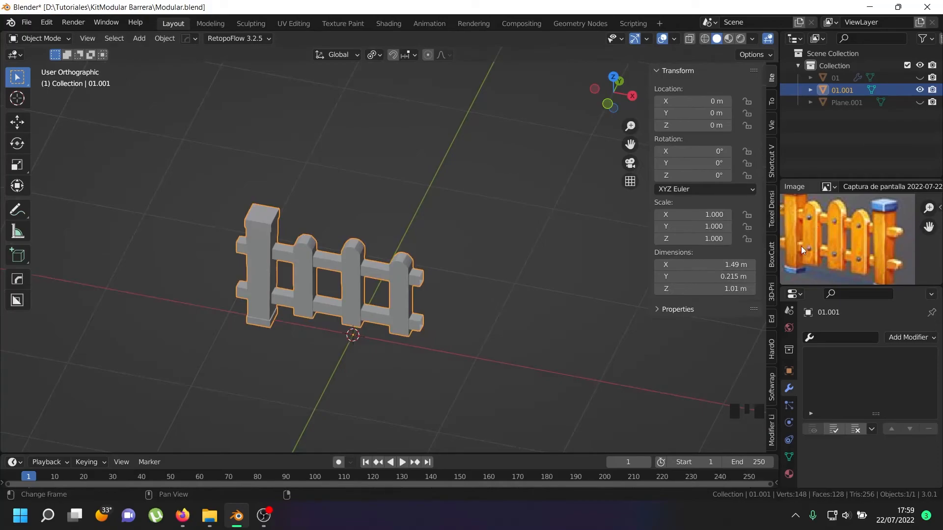
scroll(335, 282, down, 1)
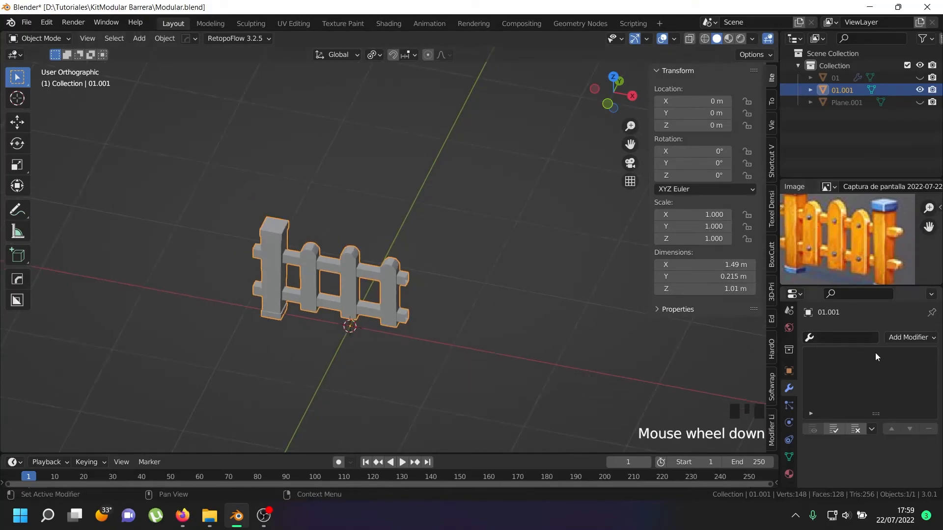
click(910, 339)
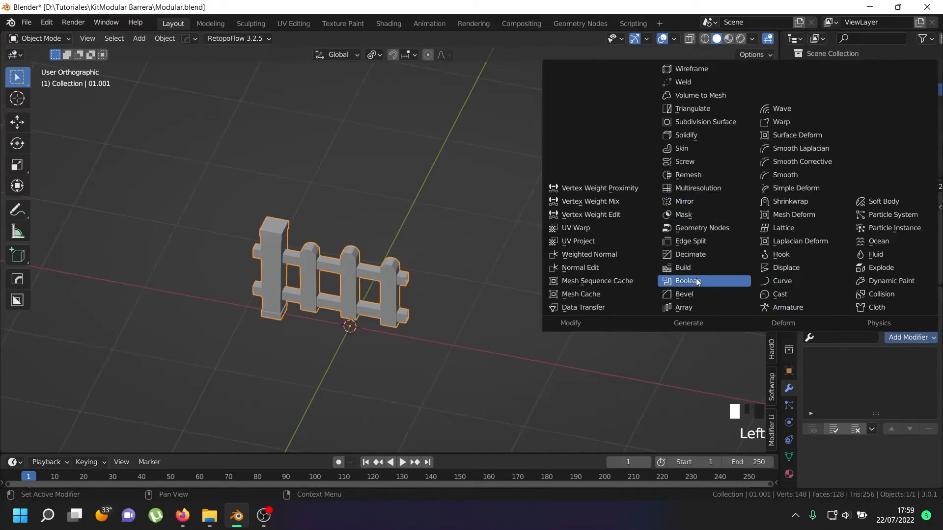
click(700, 308)
scroll(315, 271, up, 2)
middle_drag(341, 273, 378, 244)
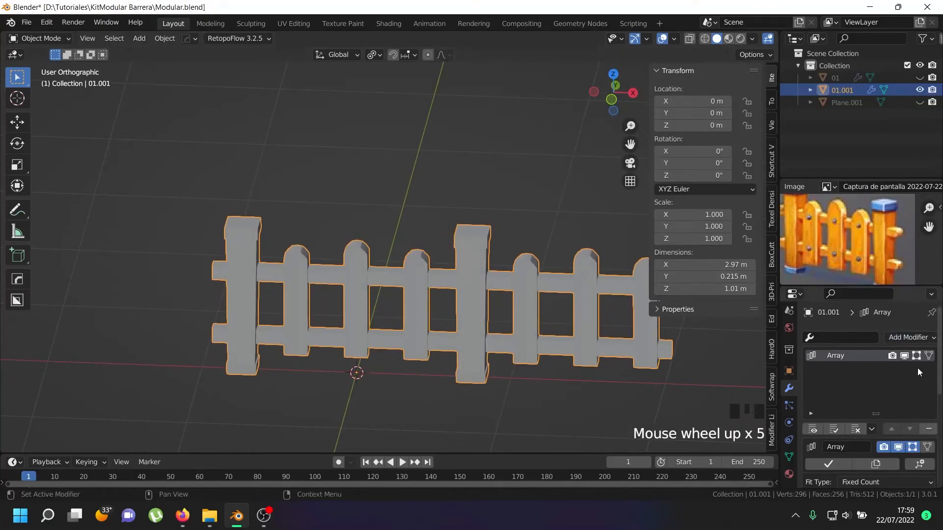
click(918, 335)
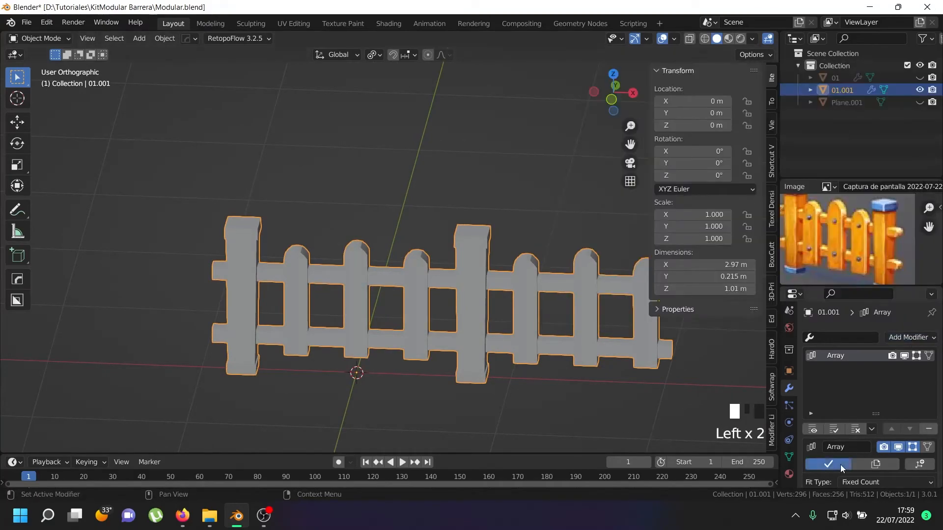
click(841, 465)
Step: Delete the repeated three pickets and their rail sections beyond the second post, selecting them in a see-through front view
key(Tab)
shift+middle_drag(570, 351, 551, 309)
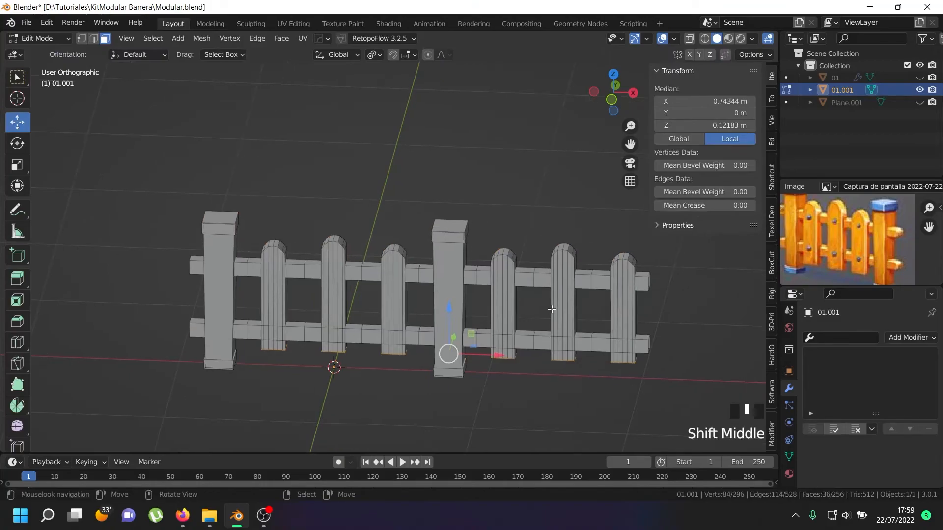
key(KP_3)
key(KP_1)
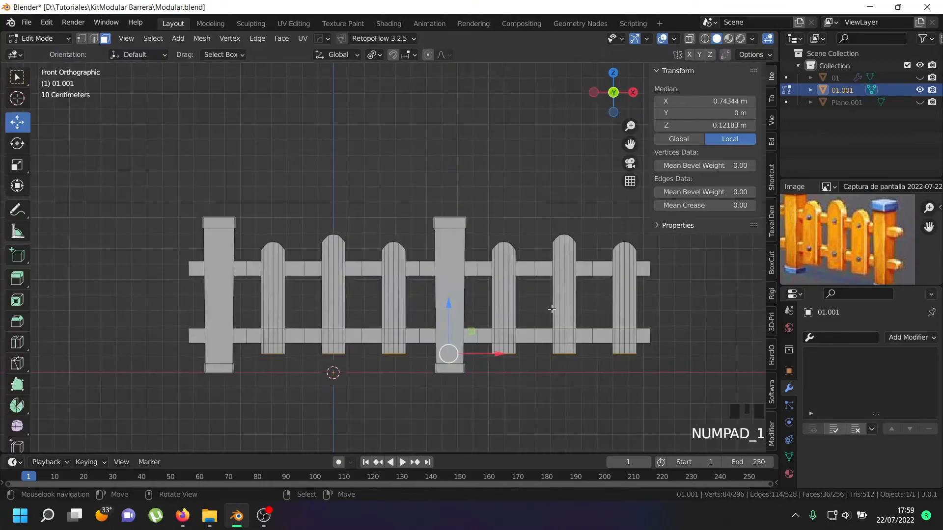
key(alt+a)
key(alt+z)
key(b)
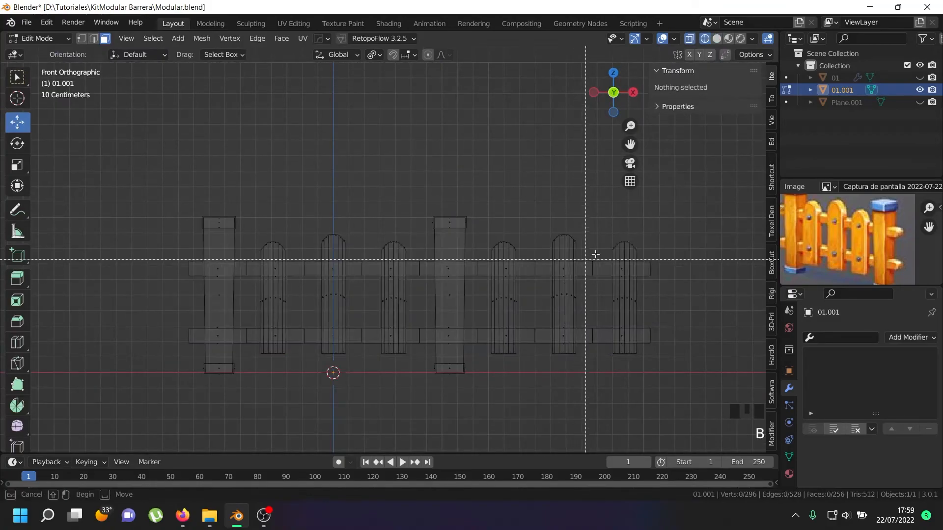
drag(692, 194, 472, 440)
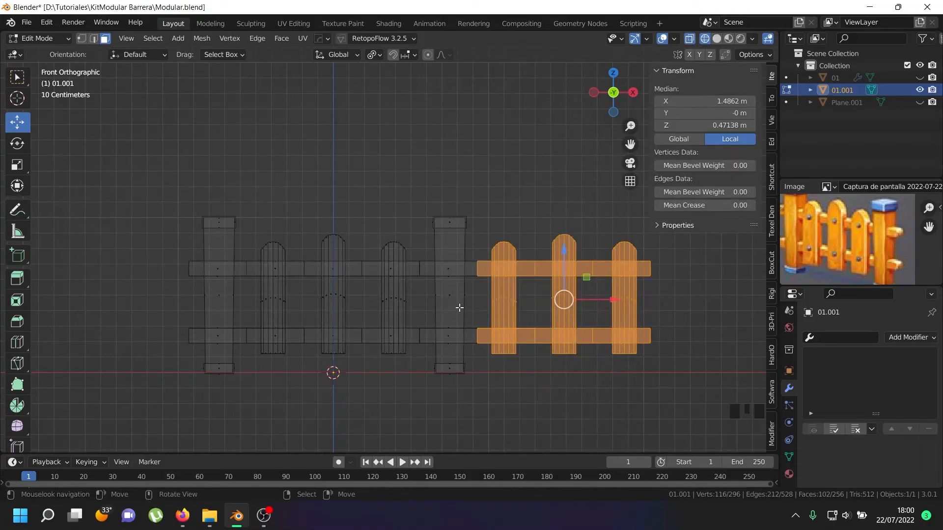
key(x)
click(431, 190)
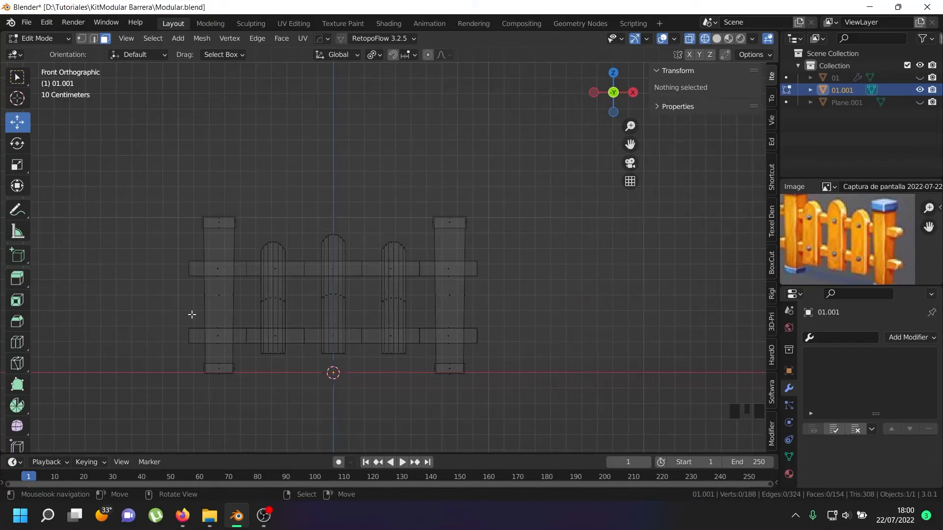
Step: Close the open ends of the upper and lower rails beyond the second post with new faces
key(shift+z)
middle_drag(471, 275, 432, 308)
scroll(463, 276, up, 7)
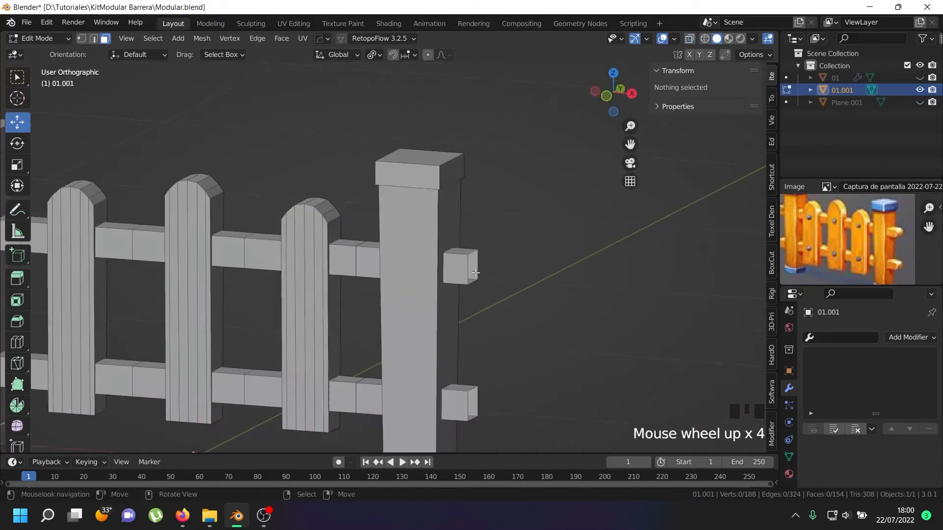
right_click(466, 237)
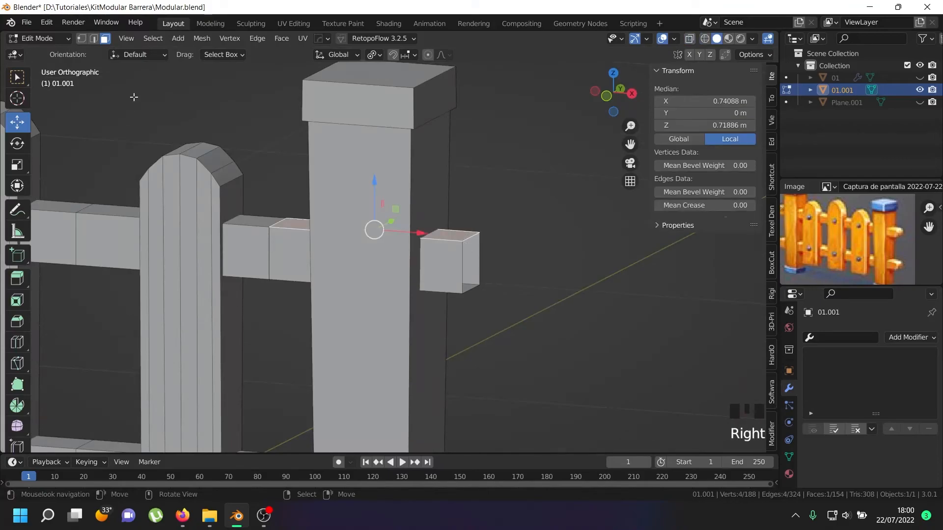
click(94, 38)
click(96, 39)
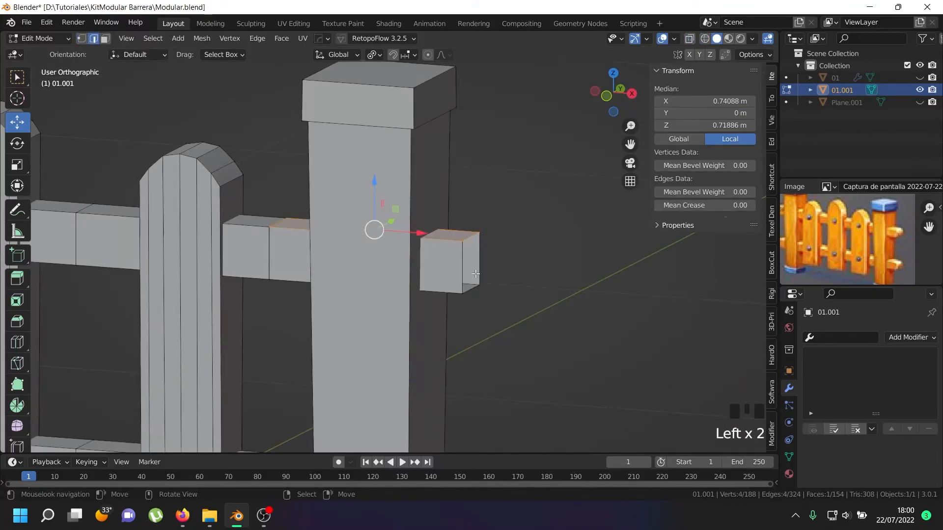
right_click(471, 238)
key(f)
shift+middle_drag(523, 255, 543, 108)
right_click(490, 328)
key(f)
Step: Lengthen both rails past the second post by moving their horizontal end edges outward about 0.05 m along X
scroll(489, 358, down, 2)
scroll(488, 357, up, 2)
shift+right_click(487, 334)
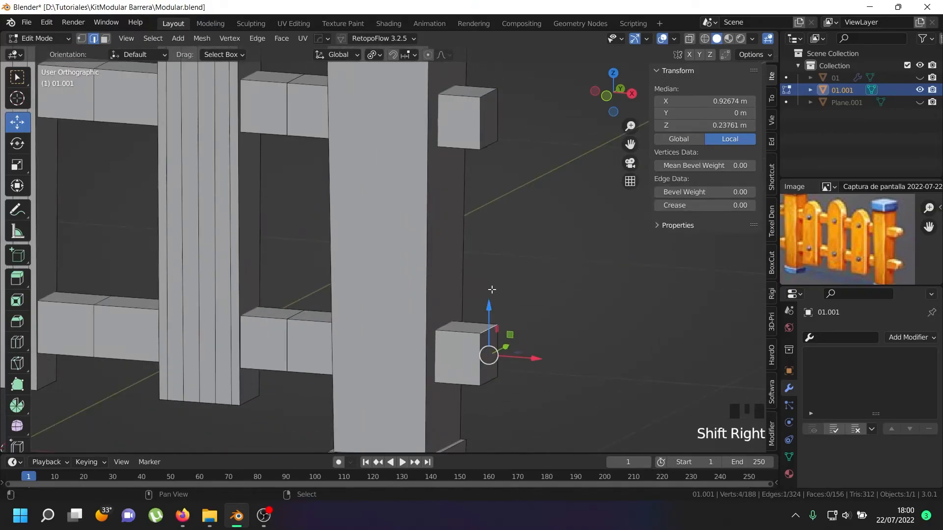
shift+right_click(485, 149)
shift+right_click(485, 89)
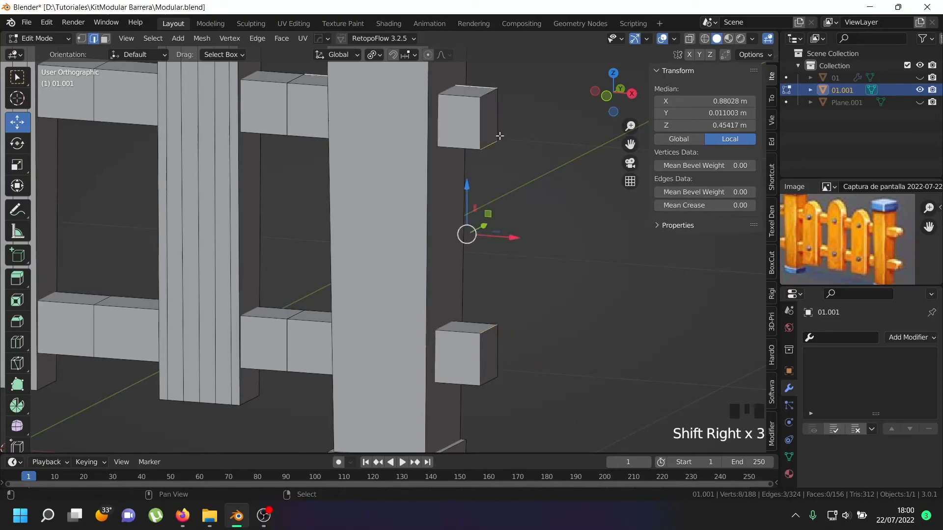
right_click(486, 97)
shift+right_click(489, 326)
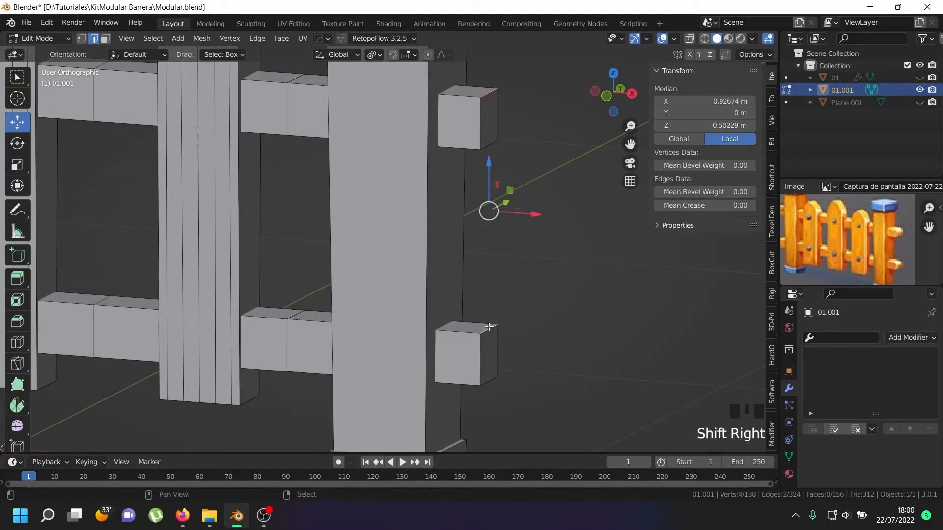
shift+right_click(486, 376)
shift+right_click(487, 143)
drag(533, 239, 558, 243)
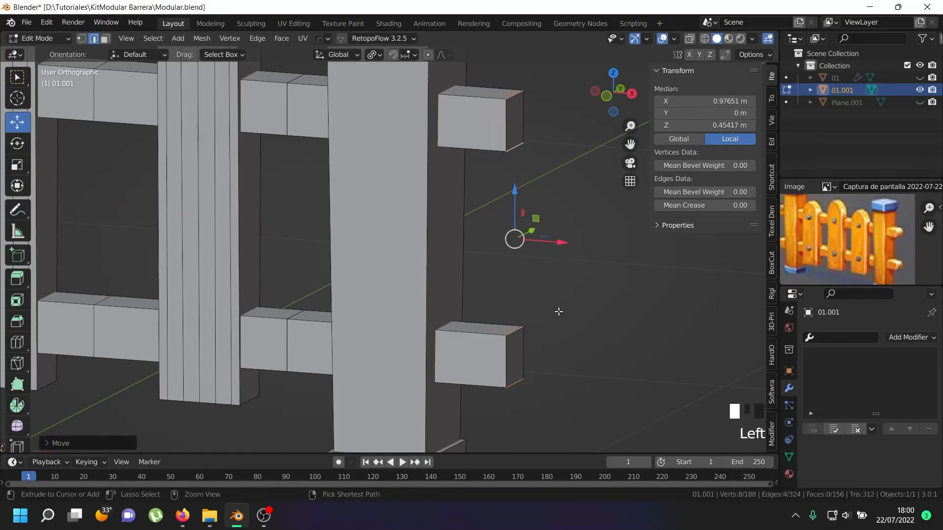
Step: Bevel the selected rail-end edges with 4 segments and Clamp Overlap on to fully round both ends
key(ctrl+b)
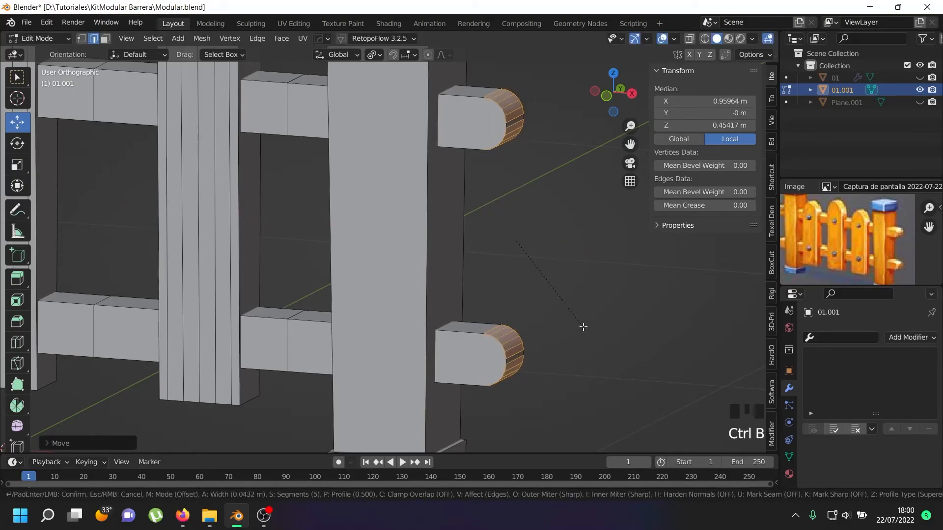
key(c)
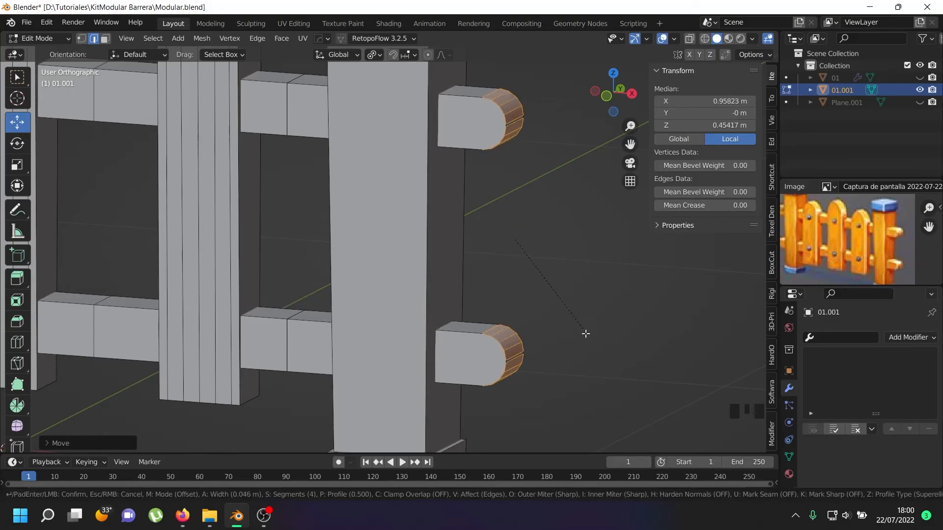
scroll(572, 311, up, 1)
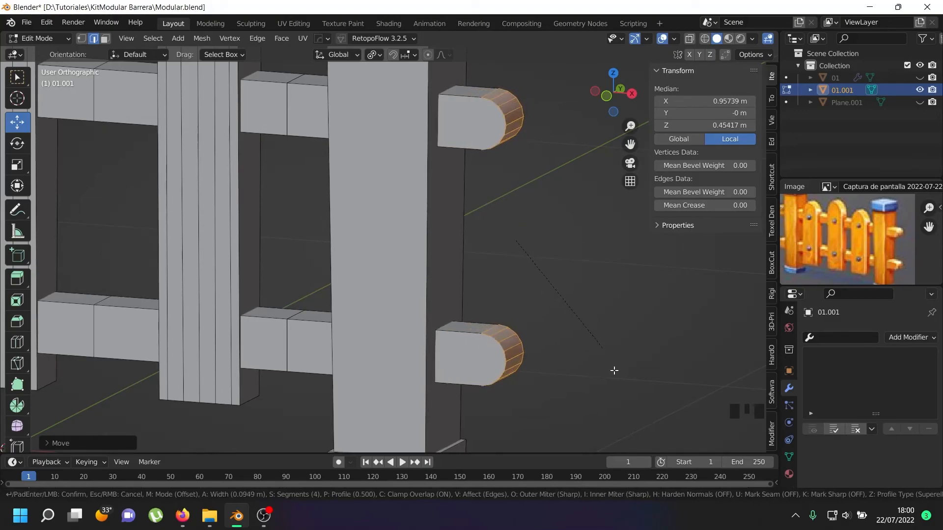
click(637, 424)
Step: Merge all the fence's vertices by distance
scroll(583, 311, down, 4)
key(a)
key(a)
key(a)
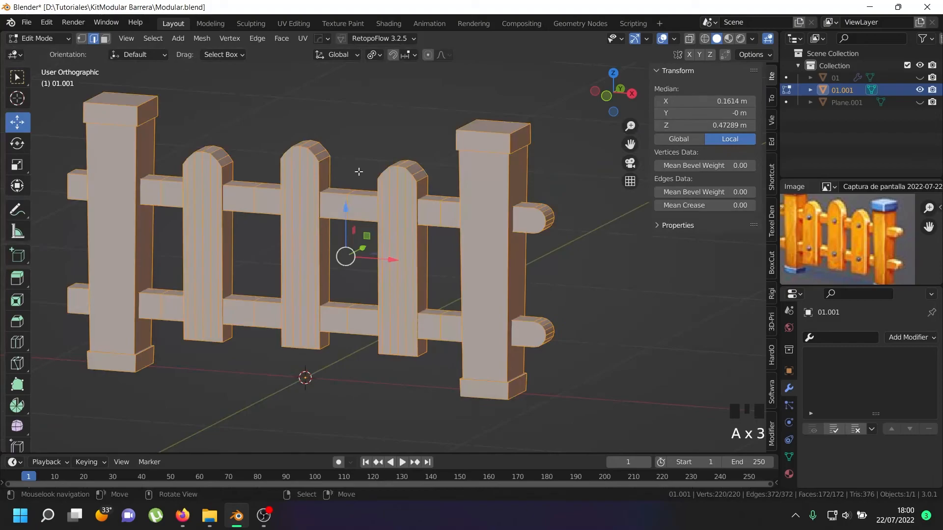
click(82, 39)
key(w)
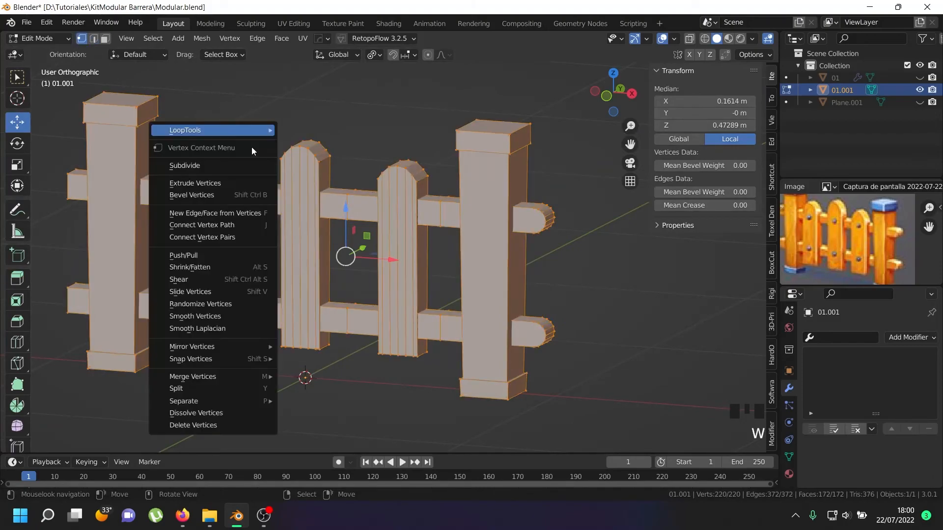
mouse_move(222, 379)
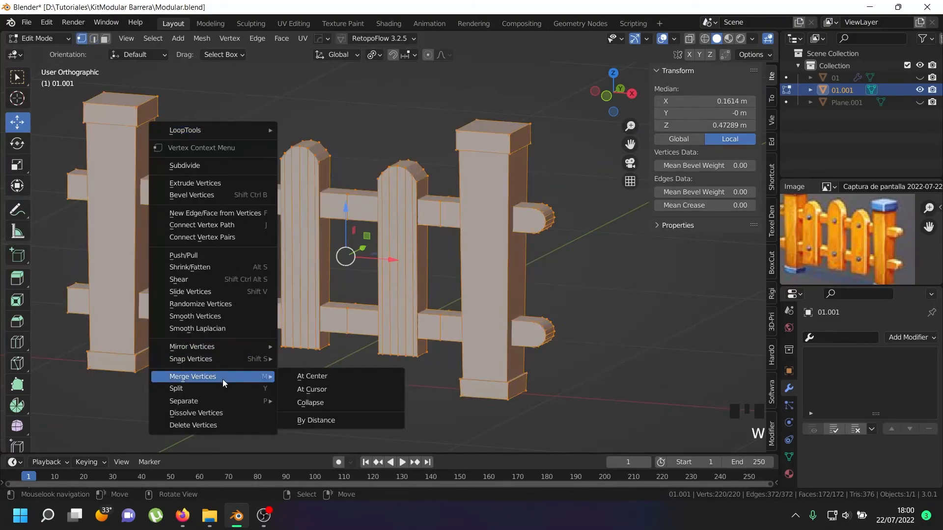
click(354, 420)
Step: Examine the rounded rail ends from several angles and leave mesh editing
scroll(536, 328, up, 2)
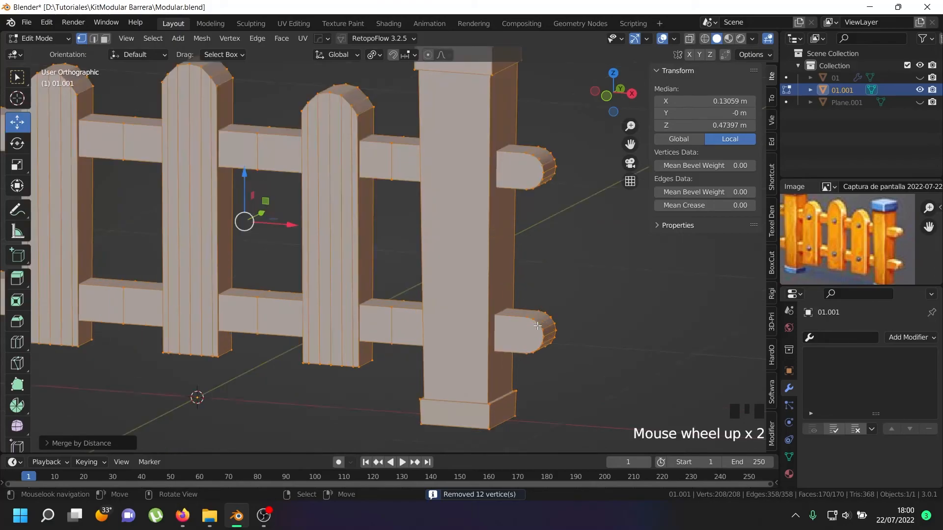
right_click(537, 319)
middle_drag(537, 319, 496, 250)
scroll(444, 280, down, 2)
scroll(513, 226, up, 2)
scroll(514, 229, down, 1)
key(Tab)
scroll(501, 239, down, 1)
scroll(517, 198, up, 5)
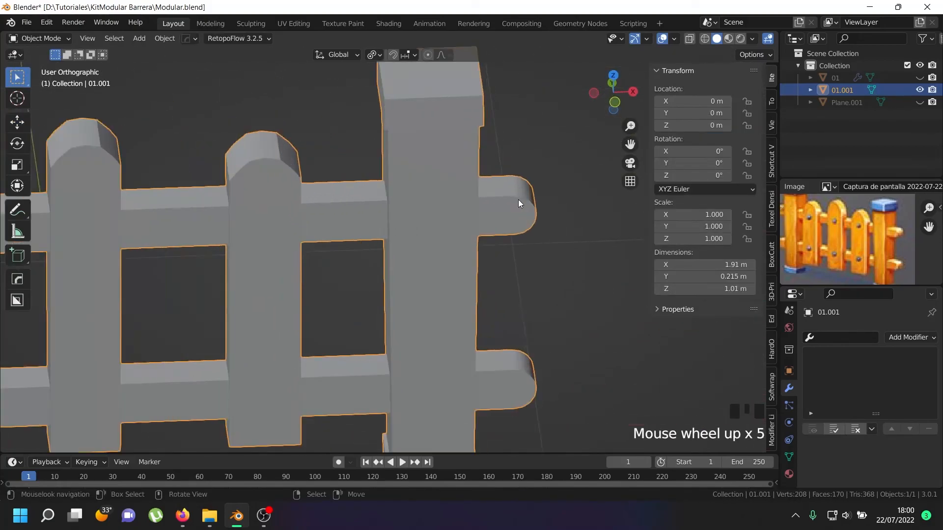
Step: Reopen the fence mesh and inspect the undivided front faces of both rounded rail ends
right_click(517, 199)
key(Tab)
middle_drag(480, 228, 526, 197)
scroll(528, 189, up, 3)
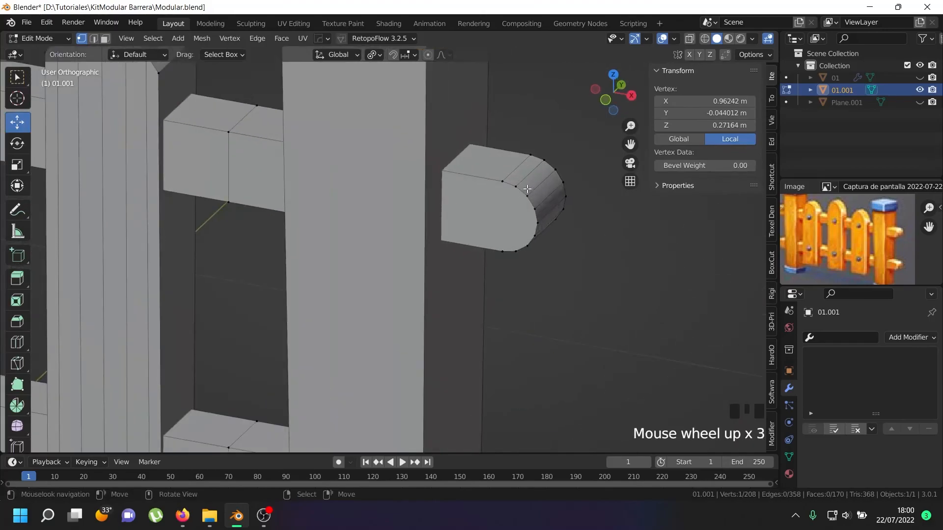
click(105, 38)
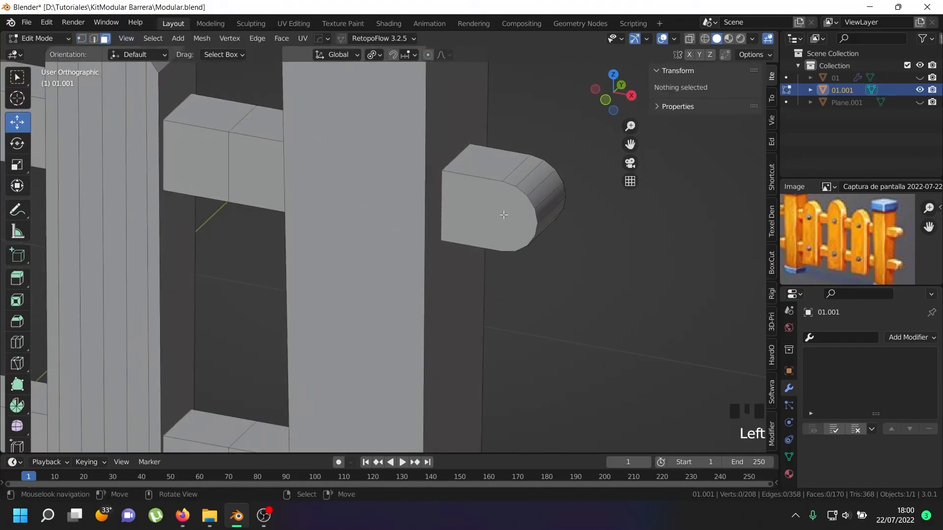
click(504, 215)
scroll(481, 211, down, 3)
scroll(469, 154, up, 2)
shift+right_click(482, 393)
middle_drag(487, 301, 495, 155)
scroll(489, 127, up, 2)
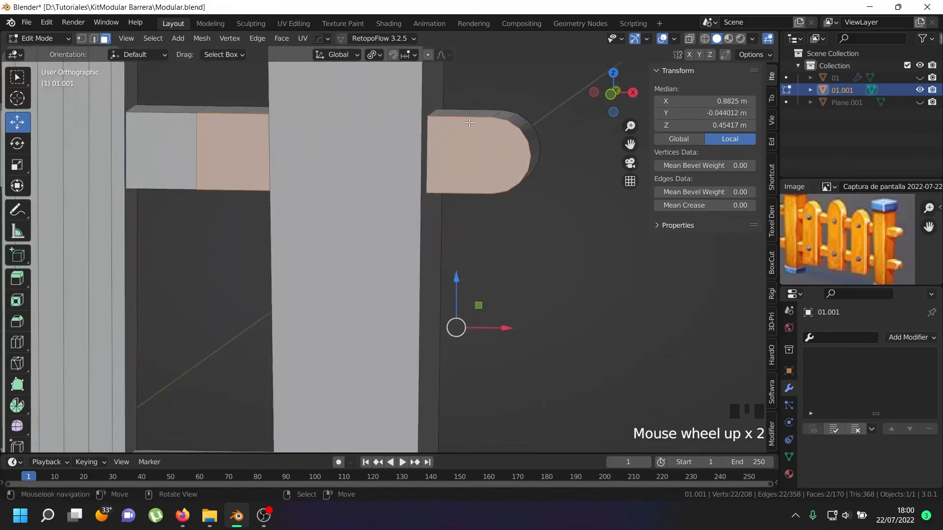
Step: Connect the first two pairs of opposite arc vertices on the upper rail end's front face with vertical edges
click(83, 38)
scroll(471, 113, up, 2)
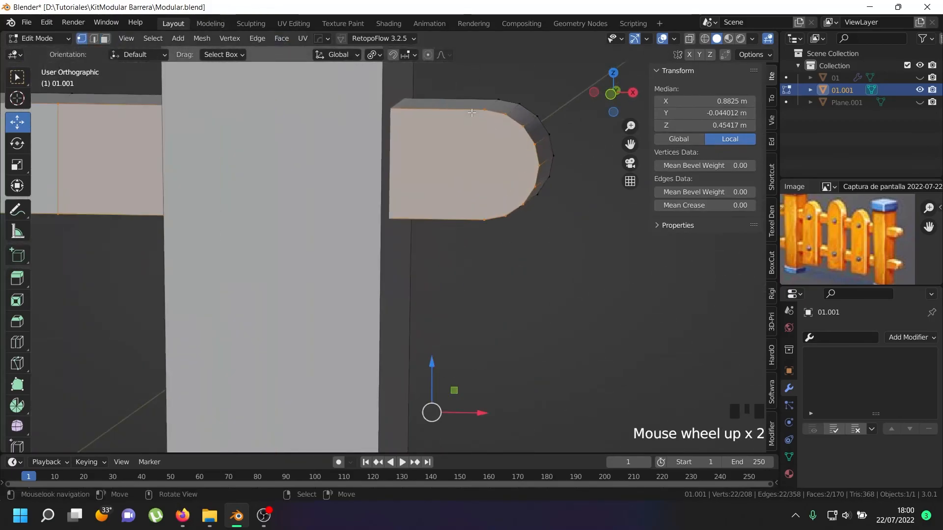
right_click(483, 110)
shift+right_click(489, 218)
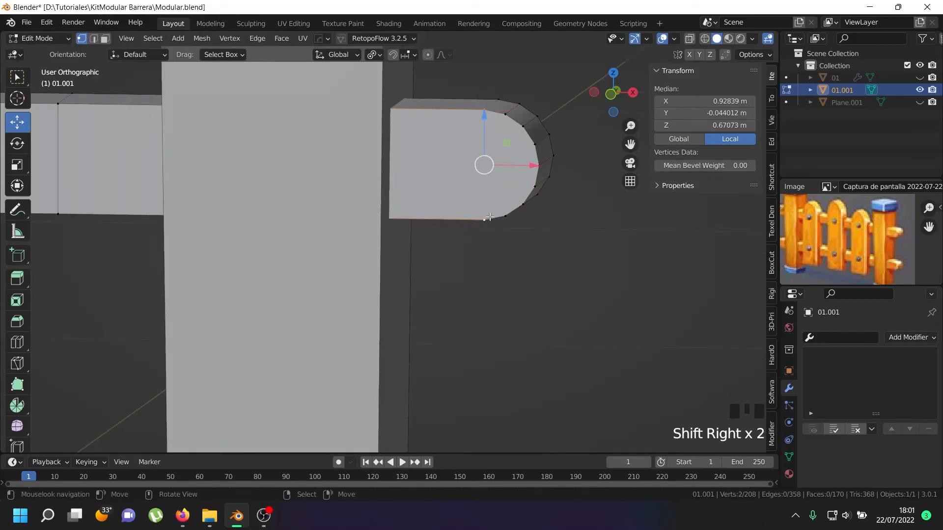
key(j)
right_click(503, 110)
shift+right_click(516, 210)
right_click(506, 216)
shift+right_click(505, 114)
key(j)
Step: Connect the remaining two vertex pairs nearest the upper rail's tip with vertical edges
right_click(523, 127)
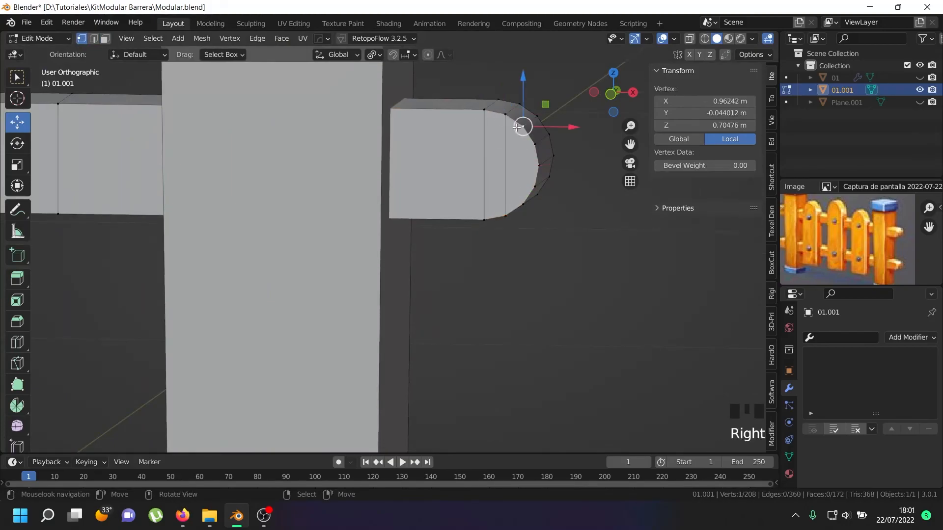
shift+right_click(518, 201)
scroll(520, 198, up, 2)
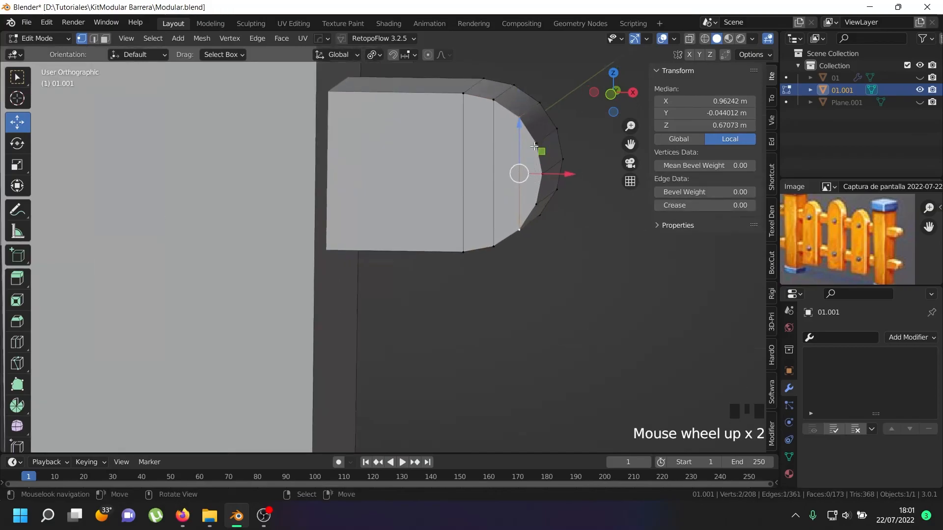
right_click(536, 144)
shift+right_click(536, 192)
key(j)
Step: Connect the two pairs of opposite arc vertices nearest the post on the lower rail end's front face with vertical edges
scroll(511, 337, down, 6)
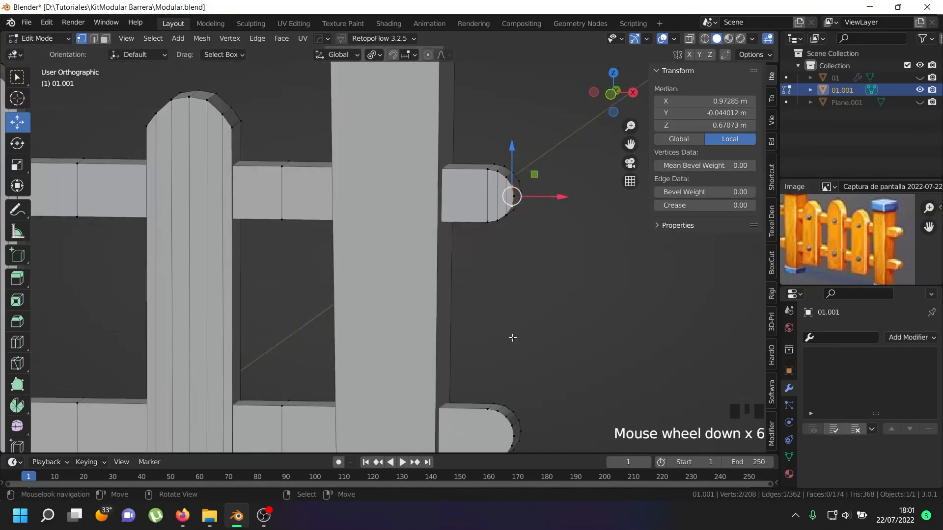
shift+middle_drag(512, 337, 516, 227)
scroll(497, 271, up, 3)
right_click(490, 259)
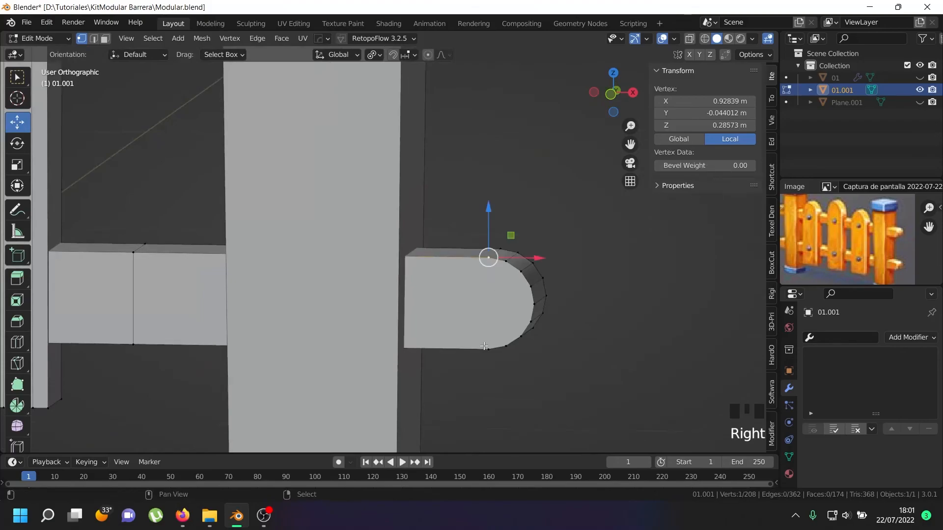
shift+right_click(484, 346)
key(j)
right_click(506, 254)
shift+right_click(506, 345)
key(j)
right_click(521, 272)
shift+right_click(516, 342)
key(j)
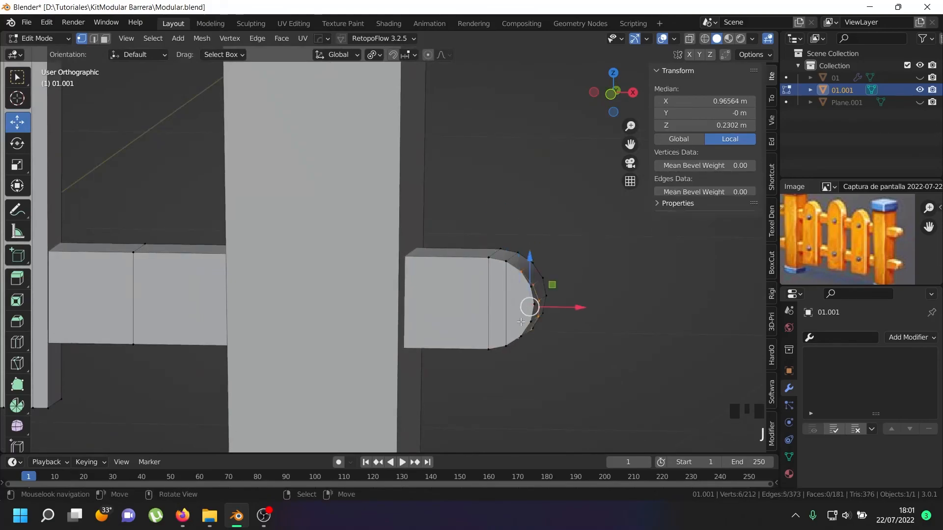
key(ctrl+z)
Step: Connect the two remaining vertex pairs toward the tip of the lower rail's front face with vertical edges
right_click(521, 334)
shift+right_click(520, 273)
key(j)
right_click(531, 292)
shift+right_click(531, 316)
key(j)
Step: On the lower rail end's back face, connect the two pairs of opposite arc vertices nearest the tip
middle_drag(531, 317, 352, 319)
shift+middle_drag(574, 275, 503, 258)
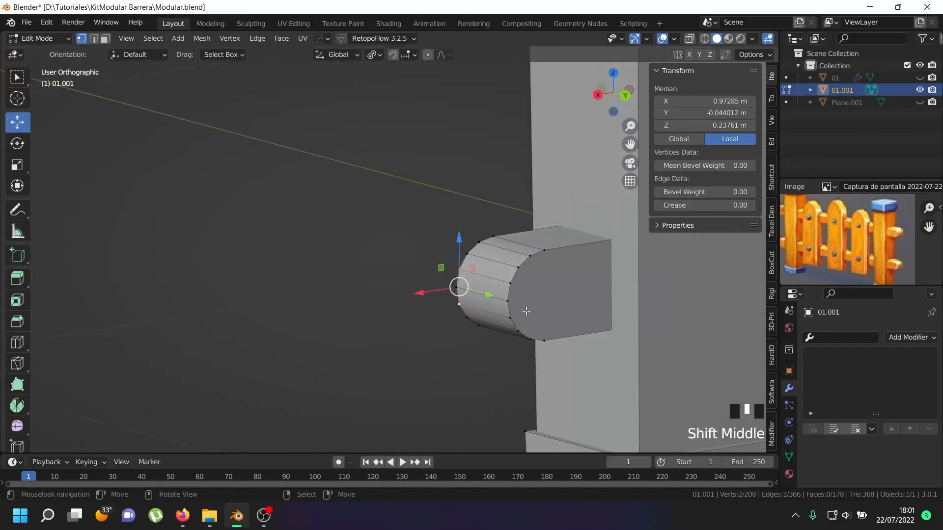
scroll(503, 258, up, 3)
right_click(503, 258)
shift+right_click(503, 259)
key(j)
right_click(507, 234)
shift+right_click(507, 343)
key(j)
Step: Connect the two remaining vertex pairs nearest the post on the lower rail end's back face
right_click(529, 214)
shift+right_click(529, 357)
key(j)
right_click(552, 203)
shift+right_click(551, 357)
key(j)
Step: On the upper rail end's back face, join the two vertex pairs nearest the tip with vertical edges
scroll(551, 354, down, 9)
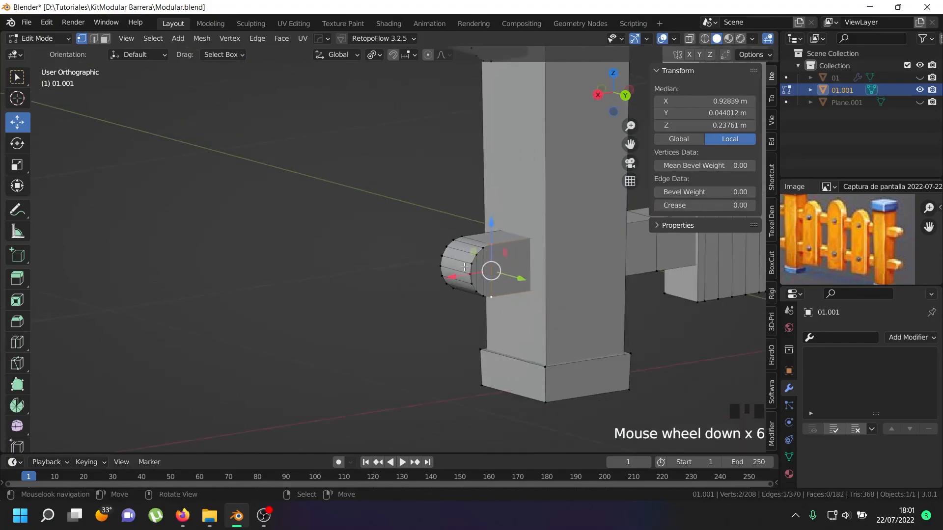
shift+middle_drag(477, 149, 475, 274)
scroll(476, 273, up, 7)
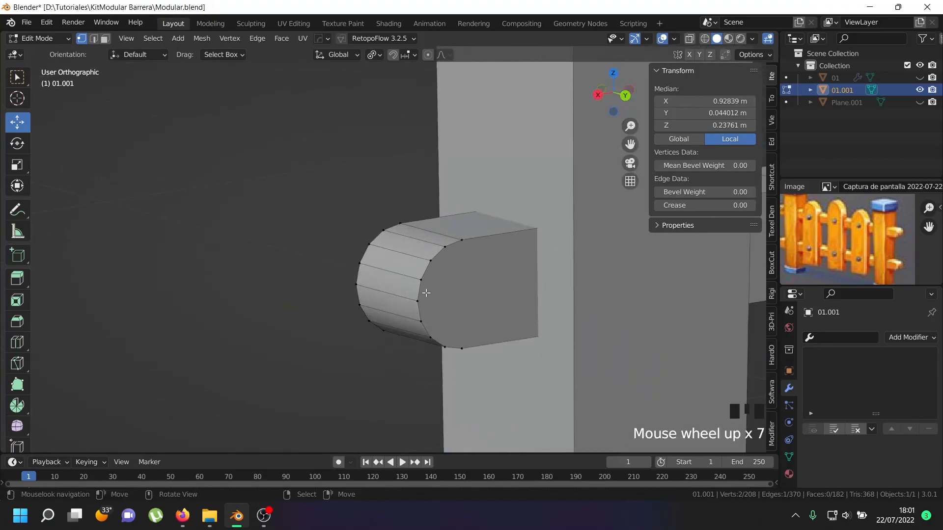
right_click(421, 280)
shift+right_click(421, 321)
key(j)
right_click(432, 262)
shift+right_click(440, 339)
right_click(432, 337)
shift+right_click(435, 266)
key(j)
Step: Join the upper rail end's two remaining back-face vertex pairs, where the arc meets the straight section, with vertical edges
right_click(446, 248)
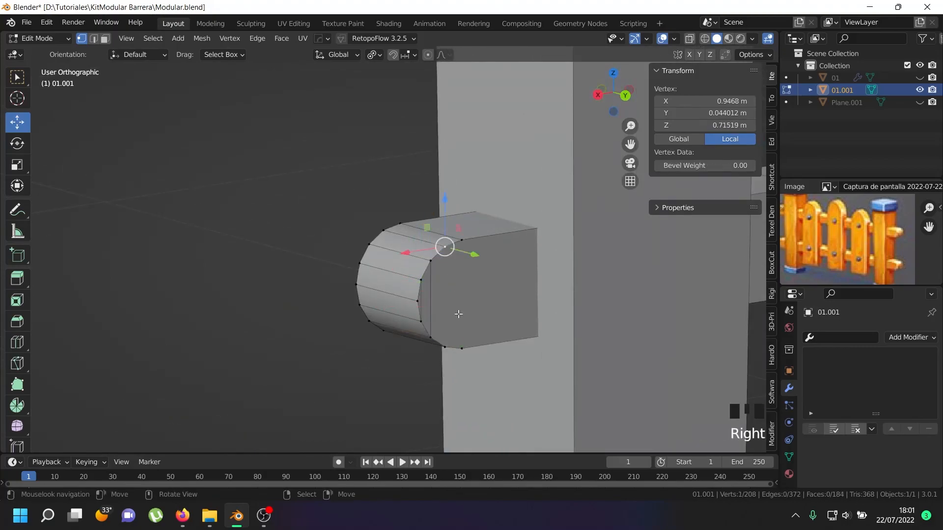
shift+right_click(445, 348)
key(j)
right_click(462, 240)
shift+right_click(462, 347)
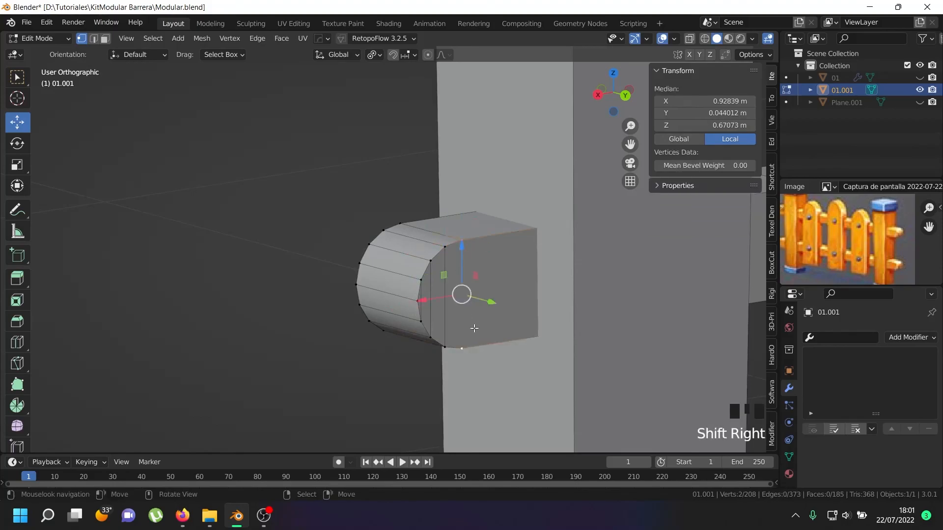
key(j)
Step: Leave mesh editing with the whole fence in view and save the file
scroll(461, 299, down, 8)
scroll(476, 324, down, 3)
middle_drag(435, 330, 452, 302)
key(Tab)
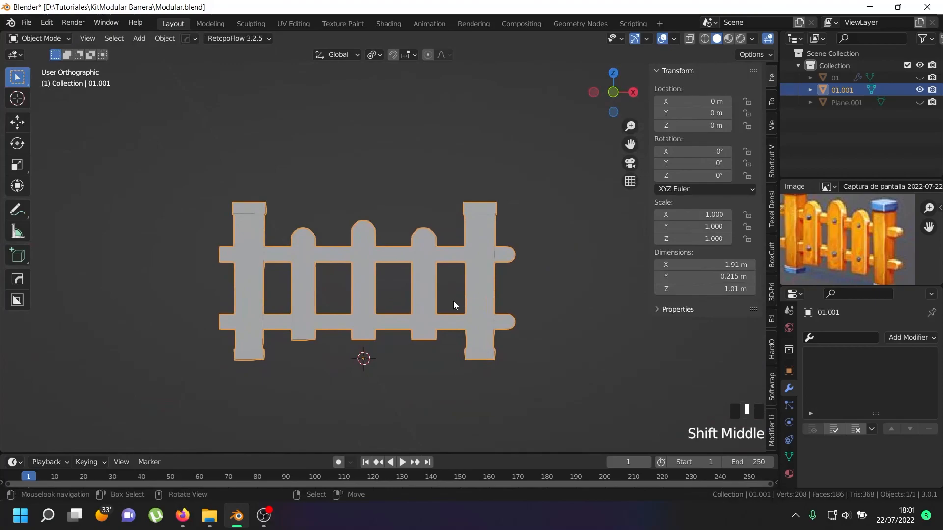
key(ctrl+s)
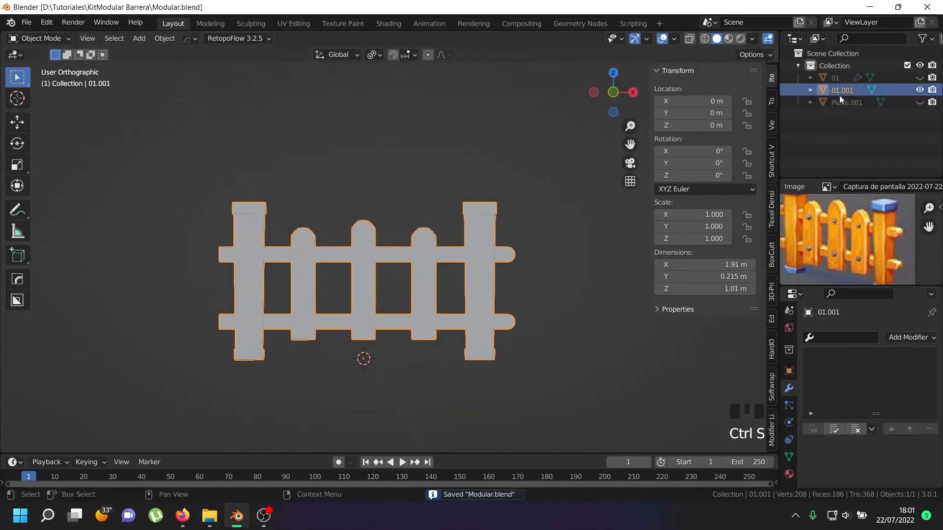